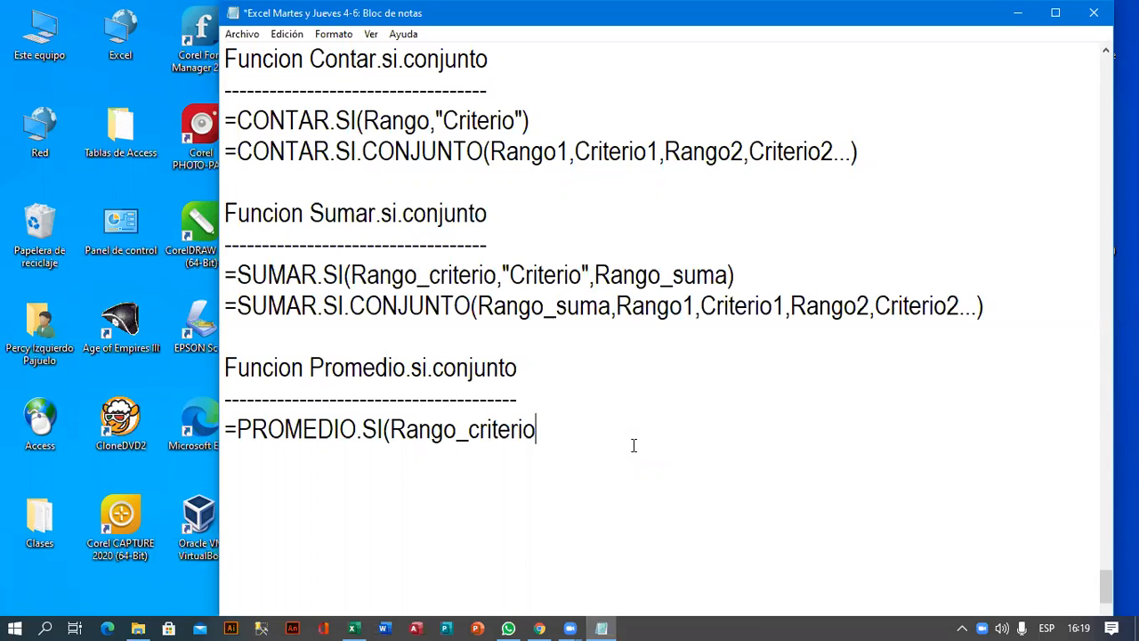
Step: Complete the PROMEDIO.SI syntax line with ",Criterio,Rango_promedio)" after Rango_criterio and start a new line
type(",Criterio,")
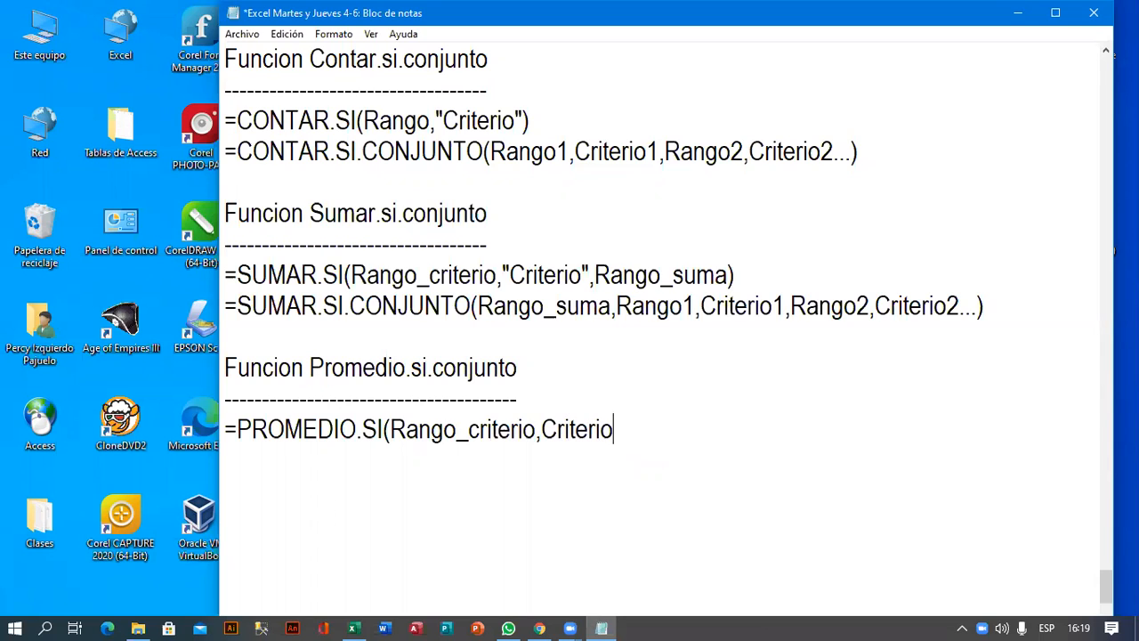
type("Rango")
type("_prome")
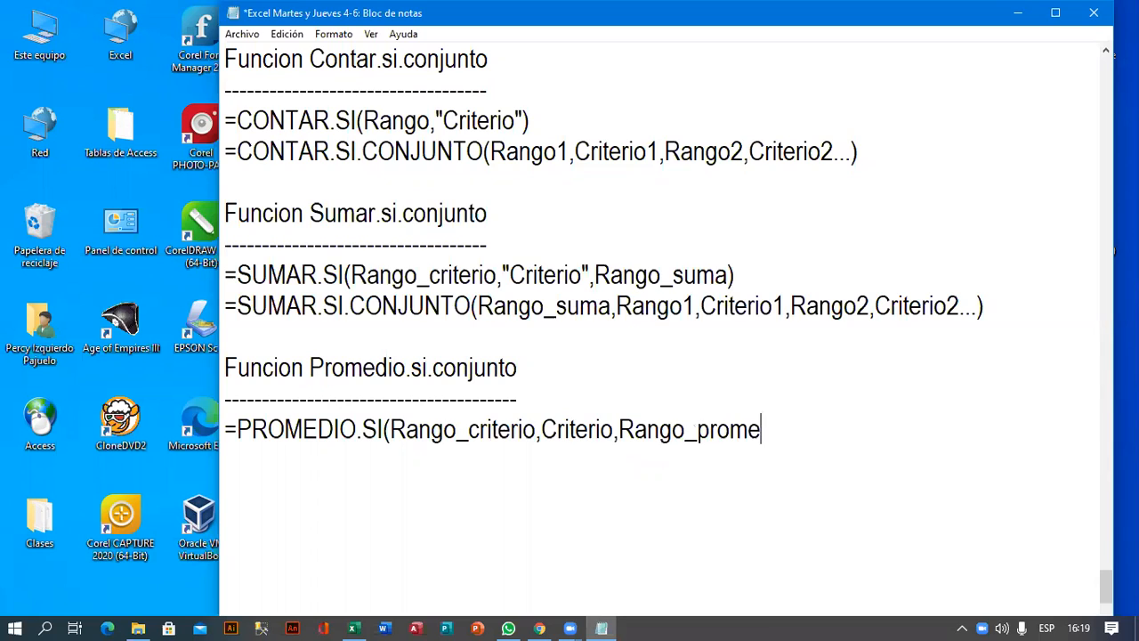
type("dio)")
key("Return")
Step: Copy the SUMAR.SI.CONJUNTO syntax line to the empty line below the PROMEDIO.SI syntax
key("Up")
key("Up")
key("Up")
key("Up")
key("Up")
key("shift+Down")
key("ctrl+c")
key("Down")
key("Down")
key("Down")
key("Down")
key("ctrl+v")
Step: Replace SUMAR with PROMEDIO in the function name of the copied line
key("Right")
key("shift+Right")
key("shift+Right")
key("shift+Right")
key("shift+Right")
key("shift+Right")
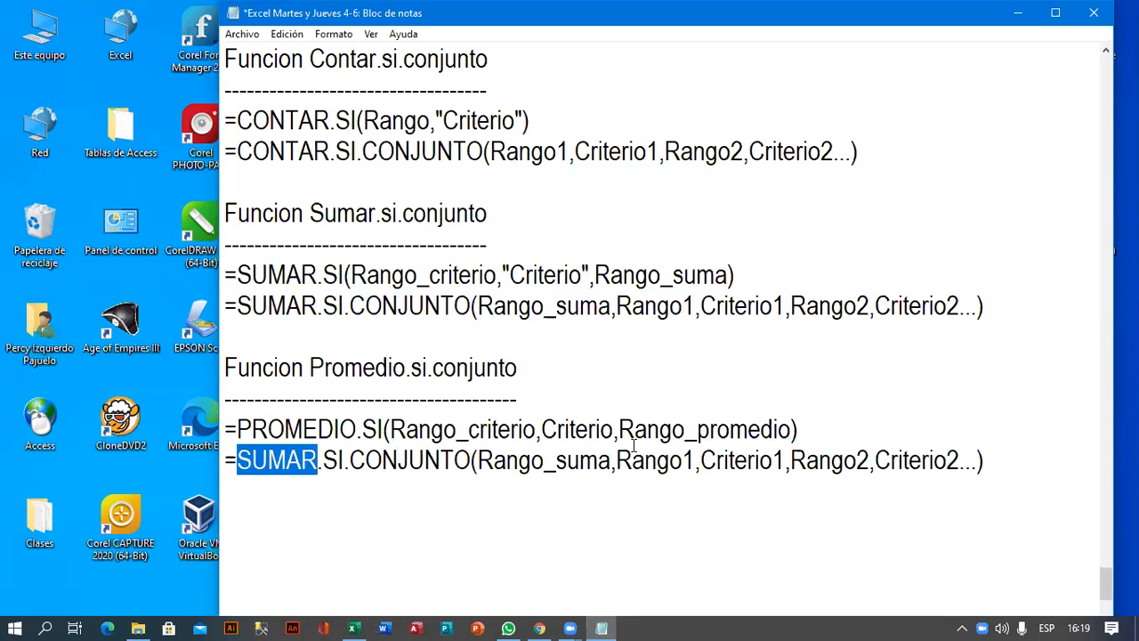
type("PROMEDIO")
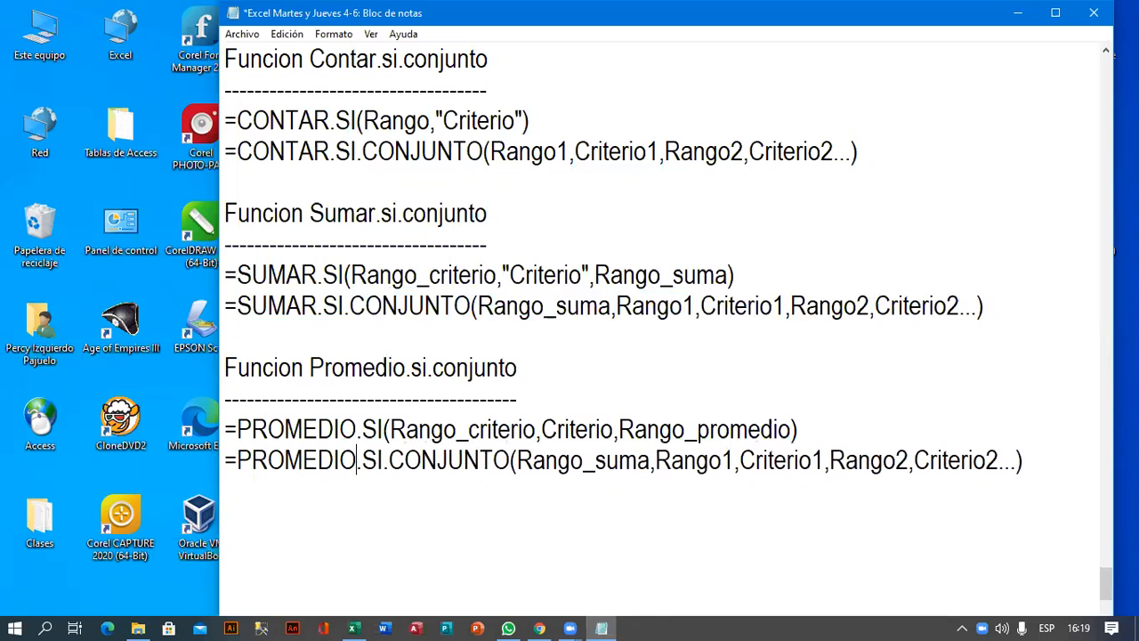
Step: Change Rango_suma to Rango_promedio in the PROMEDIO.SI.CONJUNTO line
key("Right")
key("Right")
key("Right")
key("Right")
key("Right")
key("Right")
key("Right")
key("Right")
key("Right")
key("Right")
key("Right")
key("Right")
key("Right")
key("Right")
key("Right")
key("Right")
key("Right")
key("Right")
key("Right")
key("Right")
key("Right")
key("Right")
key("Right")
key("shift+Left")
key("shift+Left")
key("shift+Left")
key("shift+Left")
type("PROME")
key("BackSpace")
key("BackSpace")
key("BackSpace")
key("BackSpace")
key("BackSpace")
type("promedio")
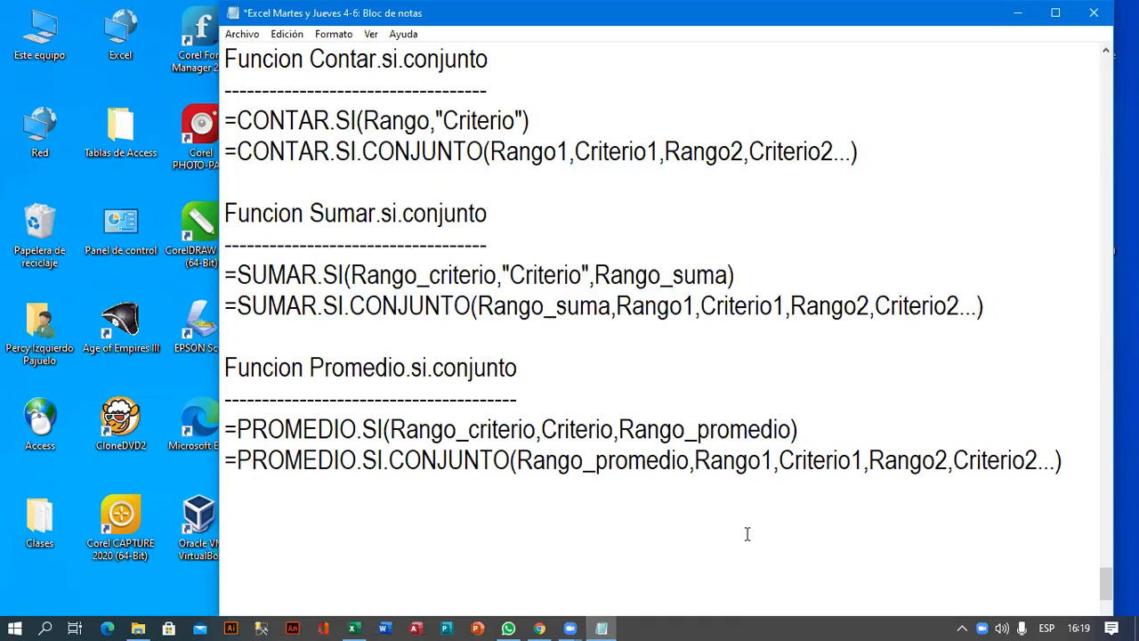
Step: Review the single-criterion and CONJUNTO syntax lines of the CONTAR, SUMAR and PROMEDIO functions, highlighting them one by one
left_click(523, 544)
left_click_drag(222, 151, 904, 165)
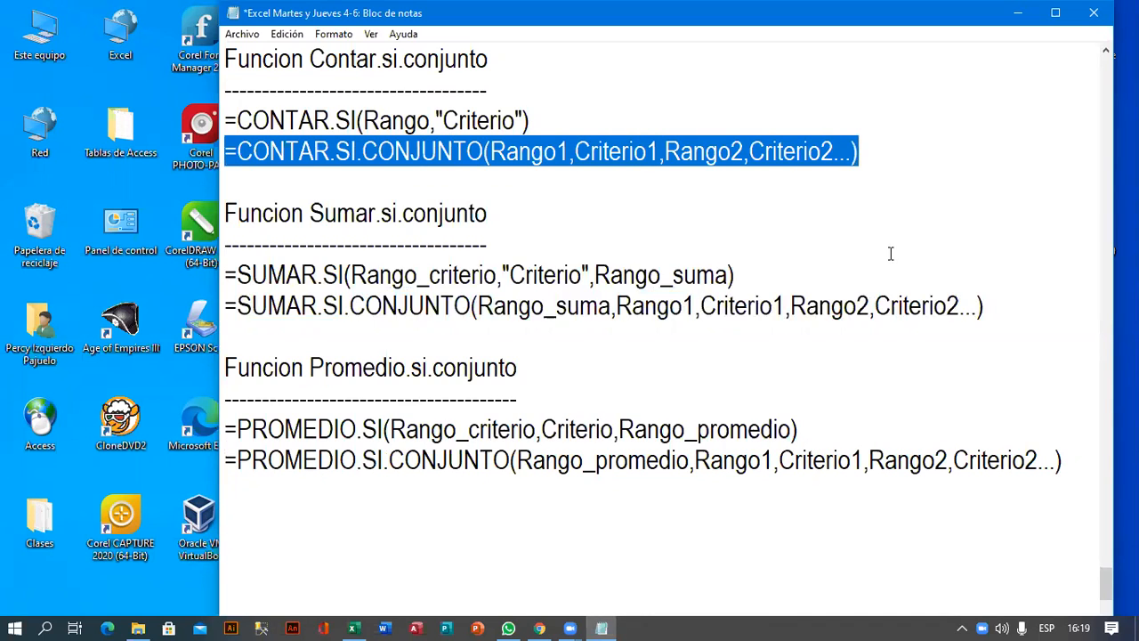
left_click_drag(561, 127, 224, 127)
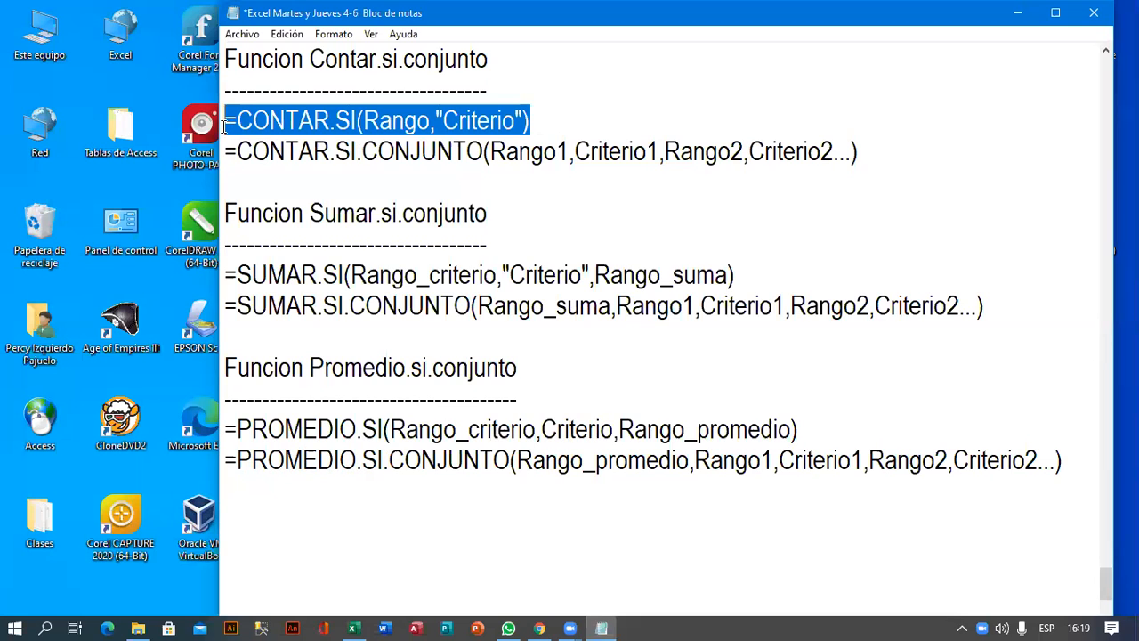
left_click(699, 212)
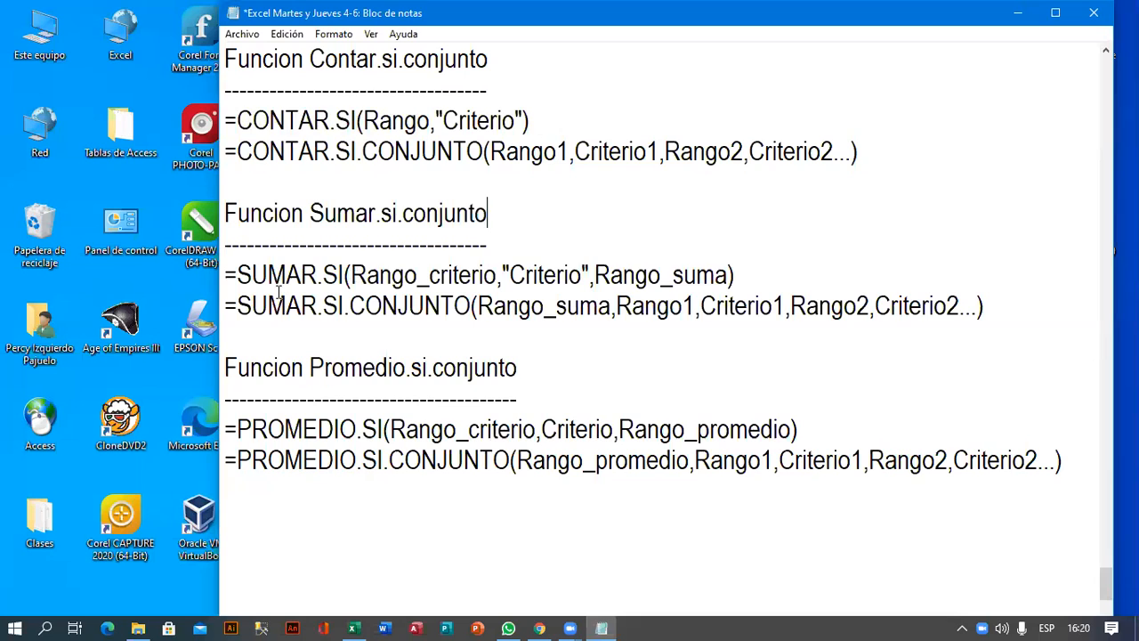
left_click_drag(227, 305, 1020, 309)
left_click_drag(746, 274, 224, 278)
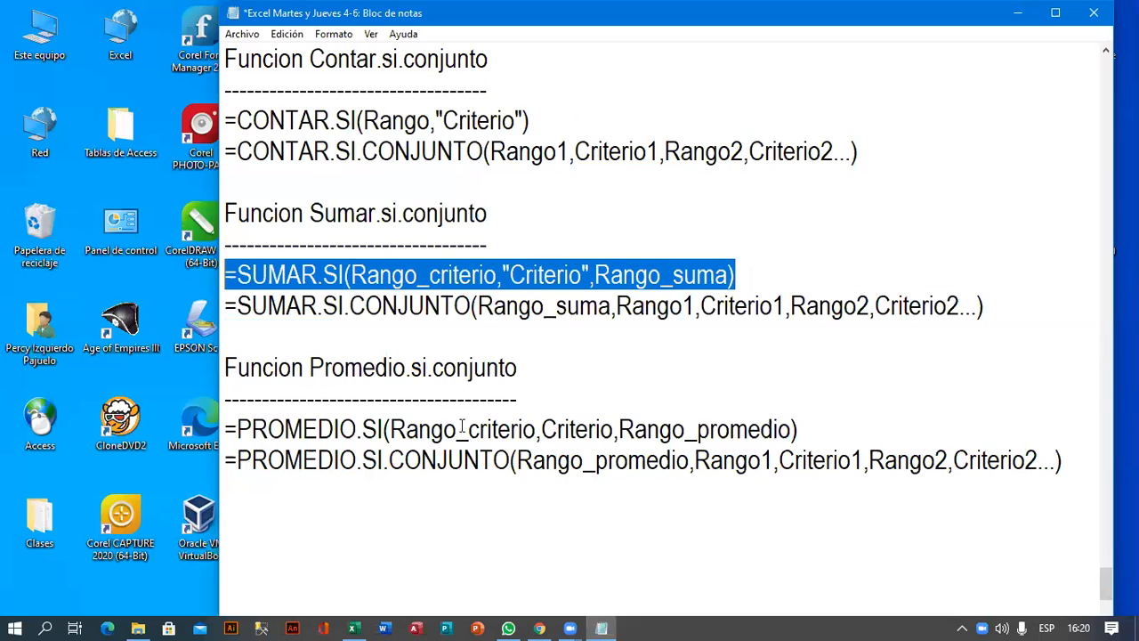
scroll(559, 470, "down", 1)
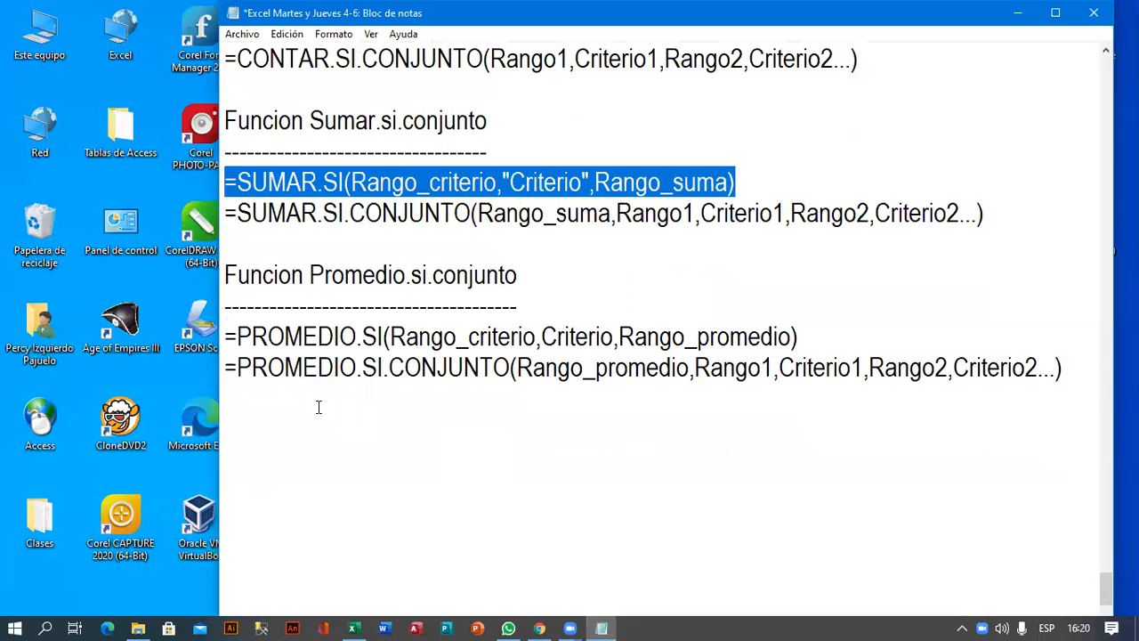
left_click(226, 369)
left_click_drag(335, 372, 1065, 372)
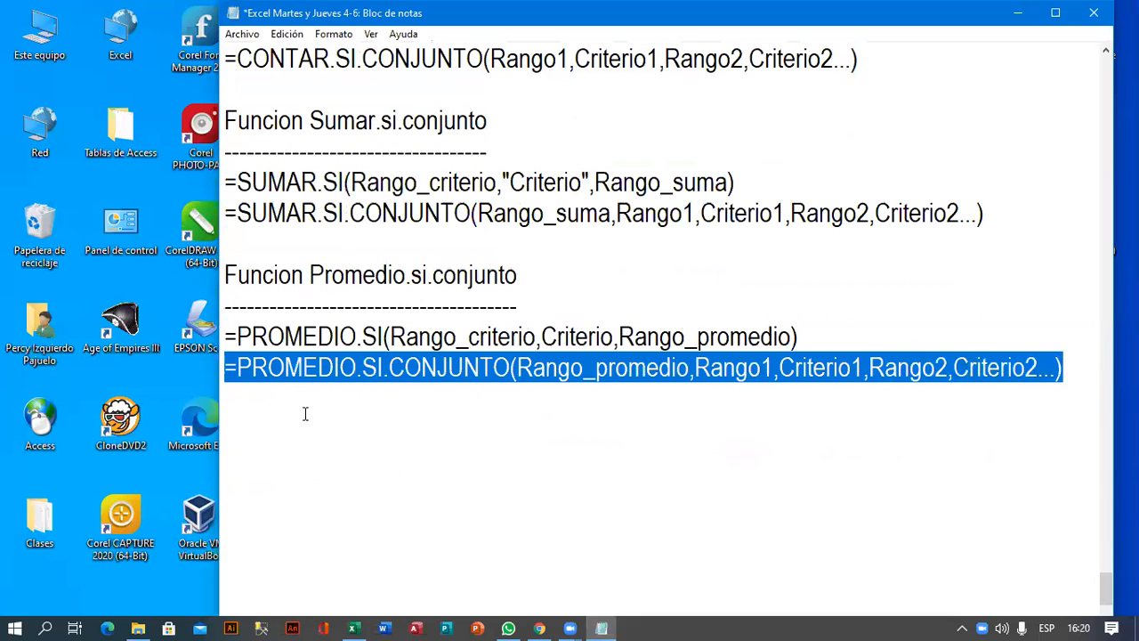
left_click_drag(228, 336, 844, 328)
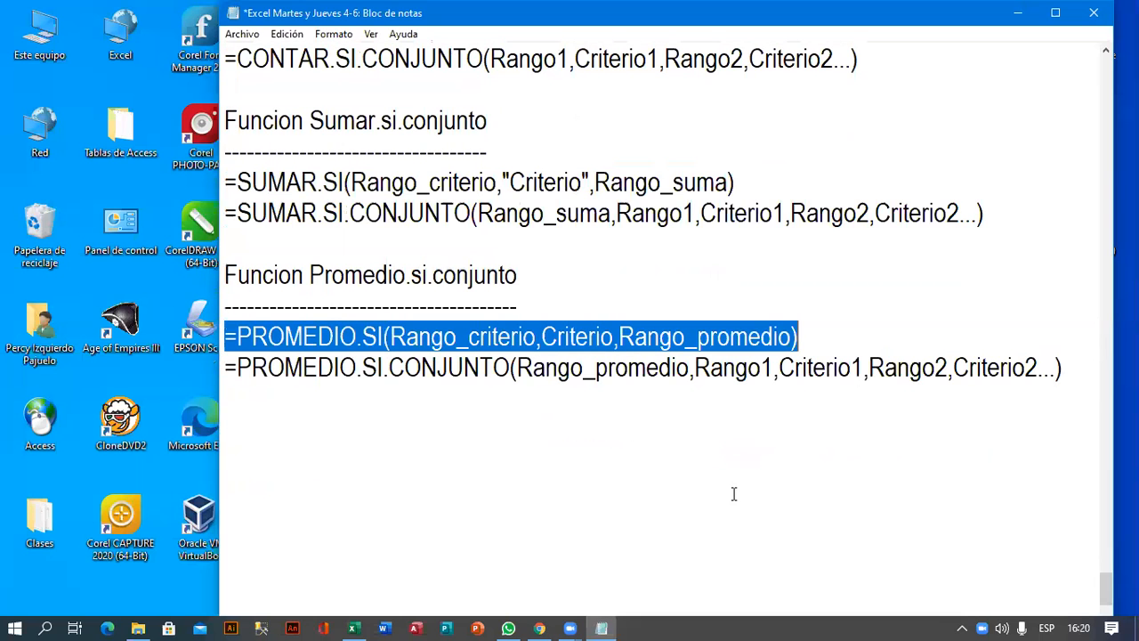
scroll(733, 492, "up", 2)
scroll(733, 493, "down", 1)
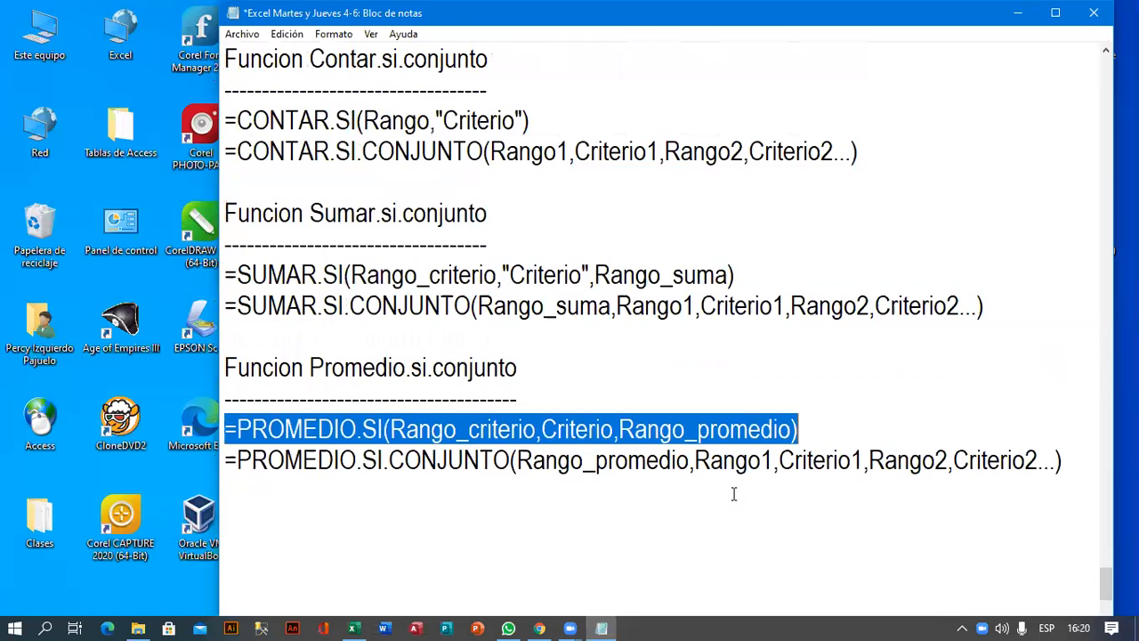
scroll(733, 494, "up", 1)
scroll(734, 493, "down", 1)
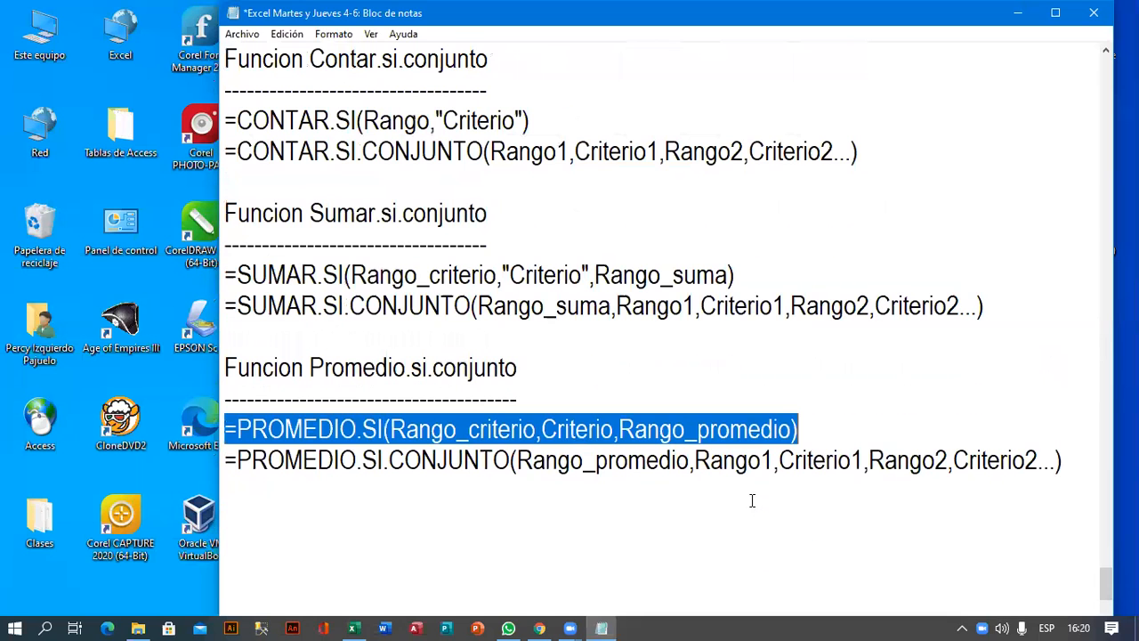
left_click(735, 557)
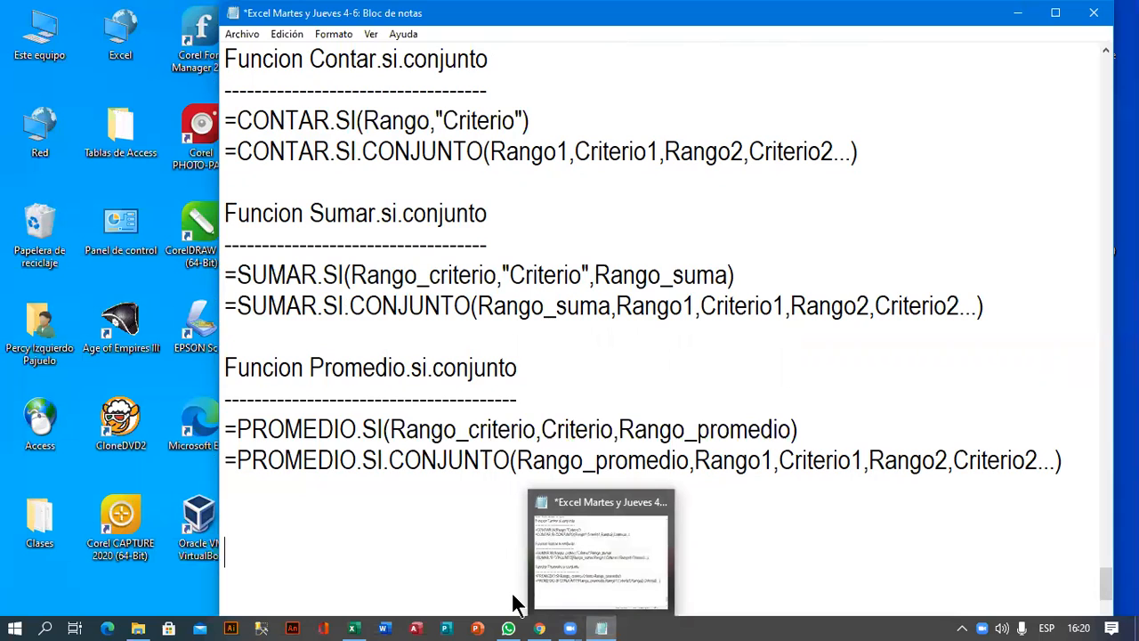
Step: Switch to Chrome and check the class comments of the Excel II course in Google Classroom, then return to the notes
left_click(509, 628)
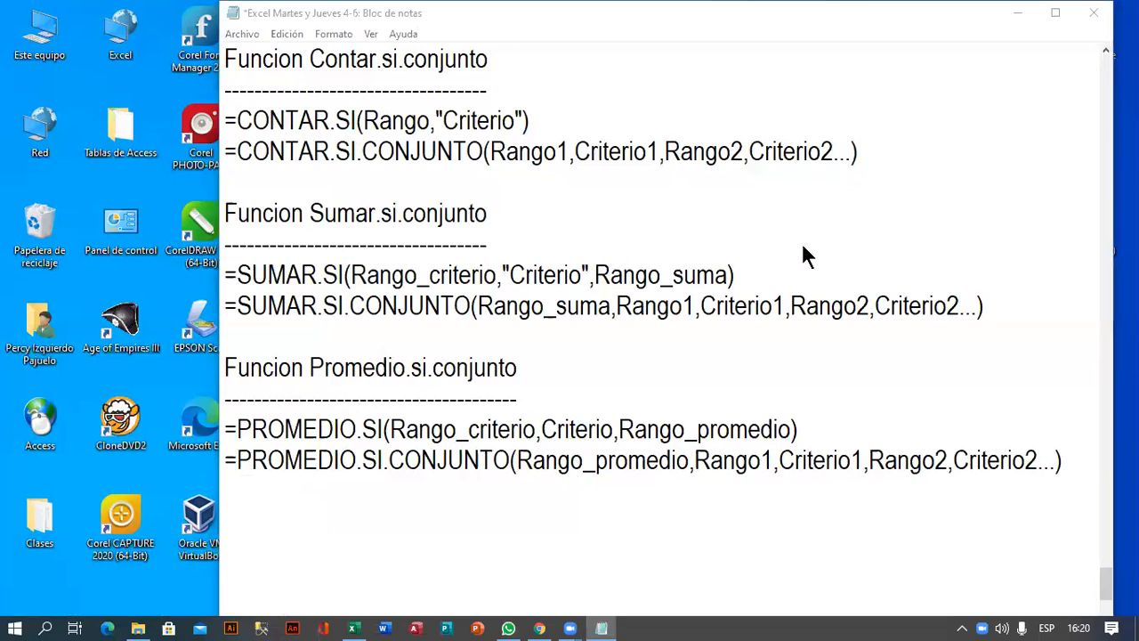
left_click(392, 500)
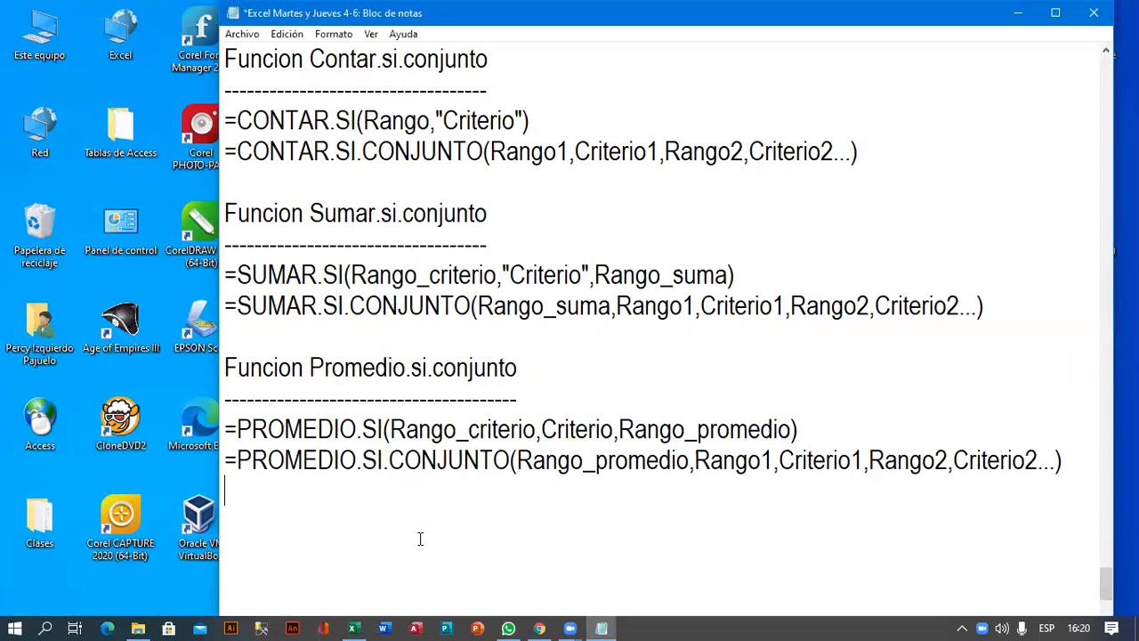
left_click(540, 628)
scroll(617, 258, "down", 2)
scroll(617, 257, "down", 3)
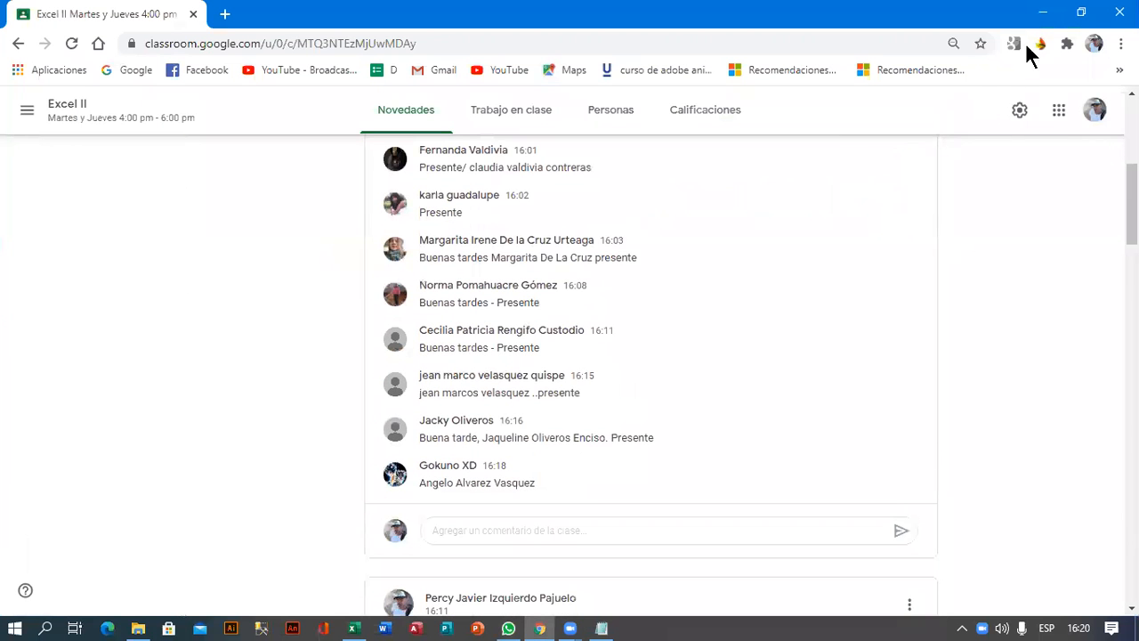
left_click(1044, 14)
scroll(624, 441, "down", 2)
scroll(623, 440, "up", 2)
scroll(624, 441, "up", 1)
scroll(624, 440, "down", 1)
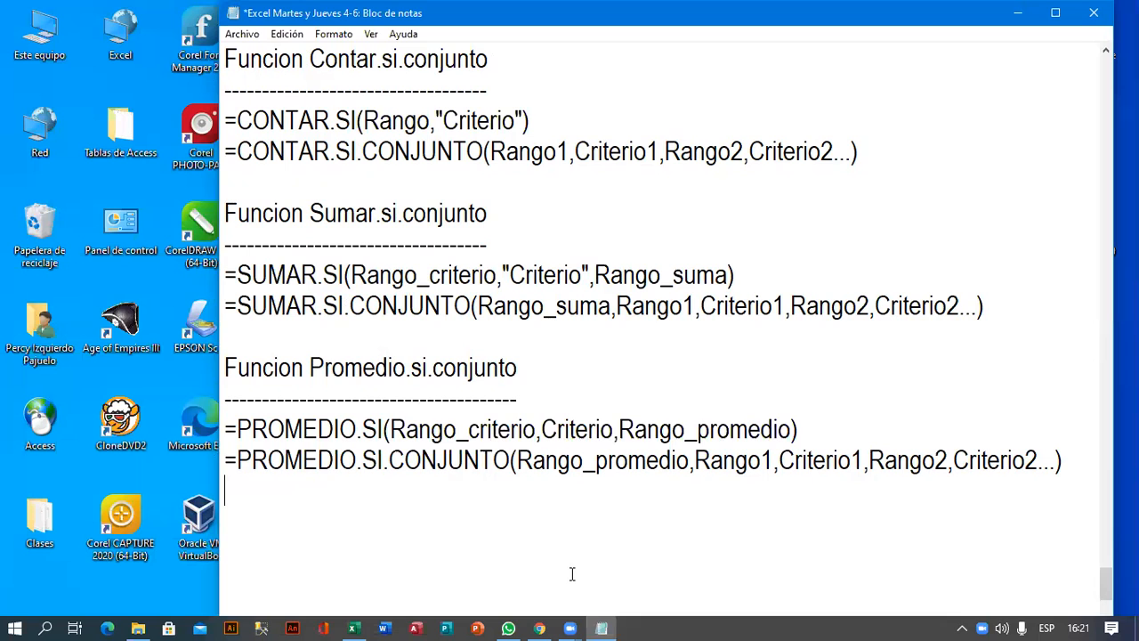
Step: Switch to the Excel workbook and calculate Total de Ingresos in L4 with =SUMA(H2:H23)
left_click(353, 628)
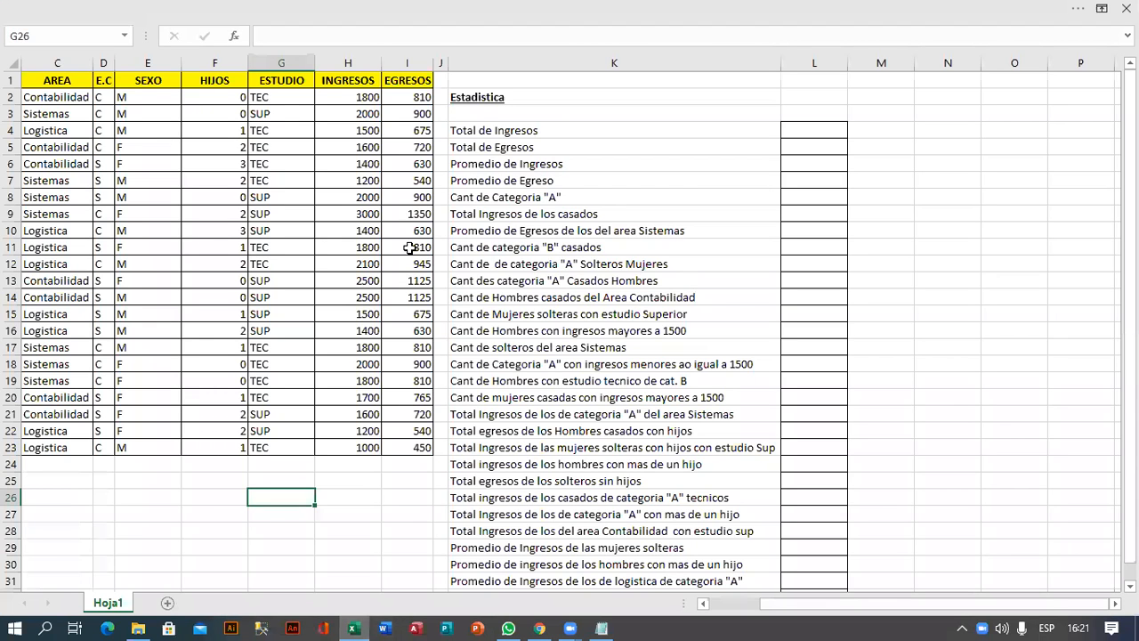
left_click(275, 277)
scroll(272, 272, "down", 1)
scroll(272, 273, "up", 1)
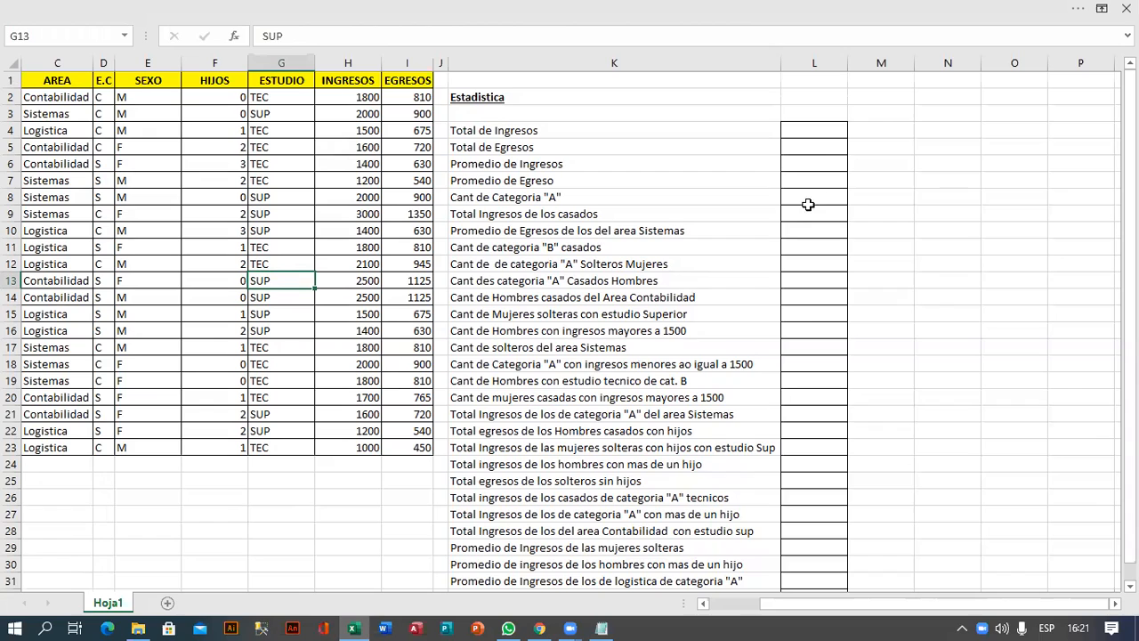
left_click(827, 130)
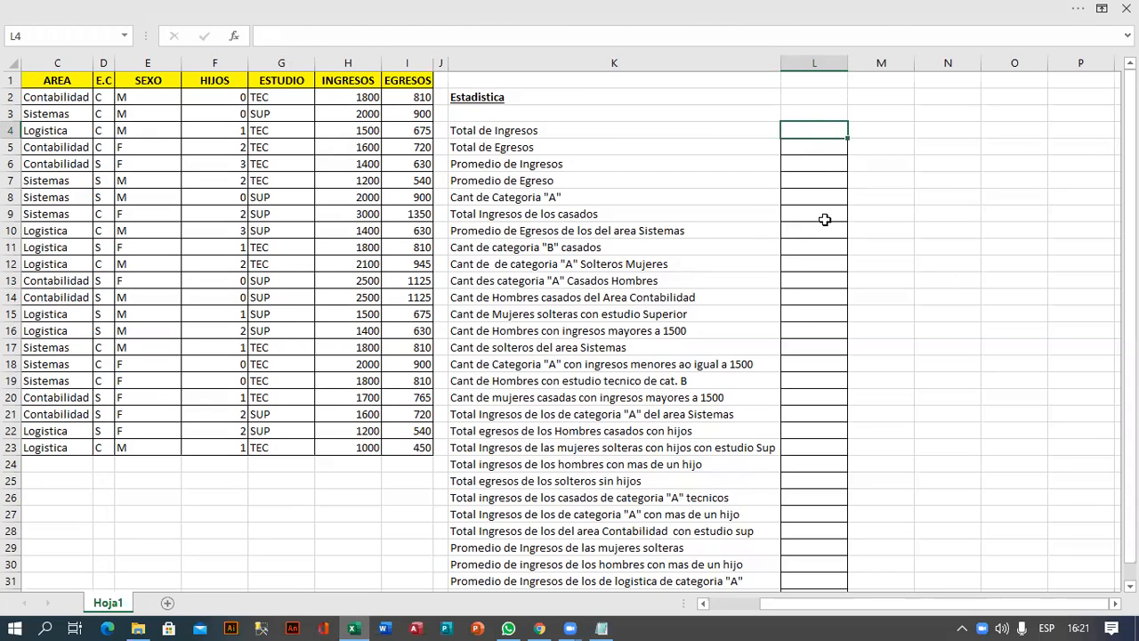
type("=")
type("SUMA(")
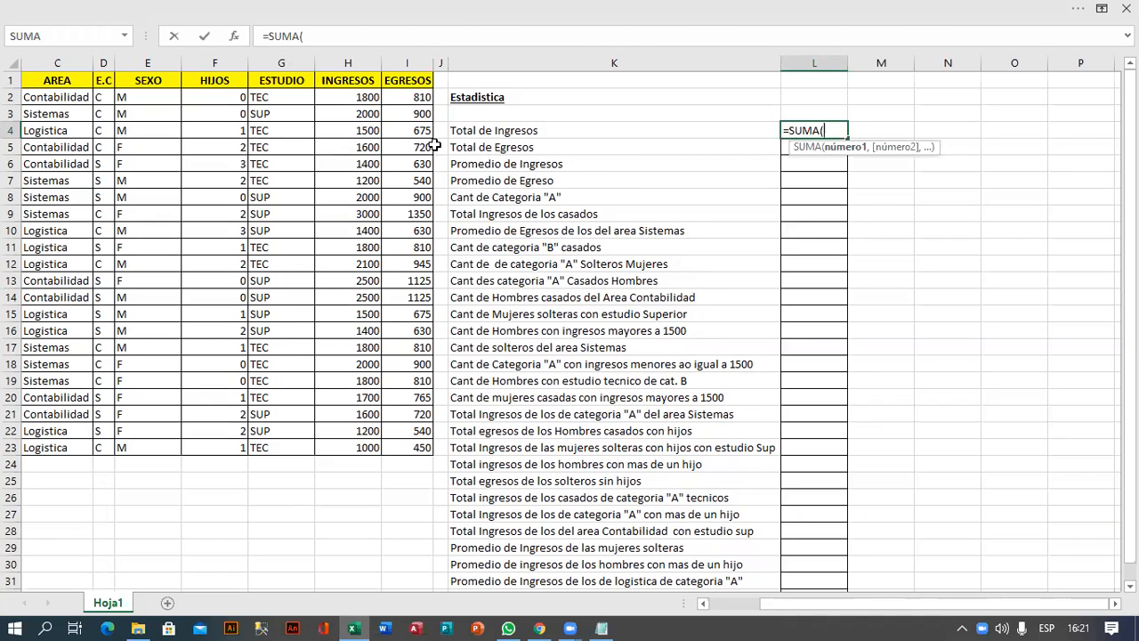
left_click_drag(364, 97, 364, 450)
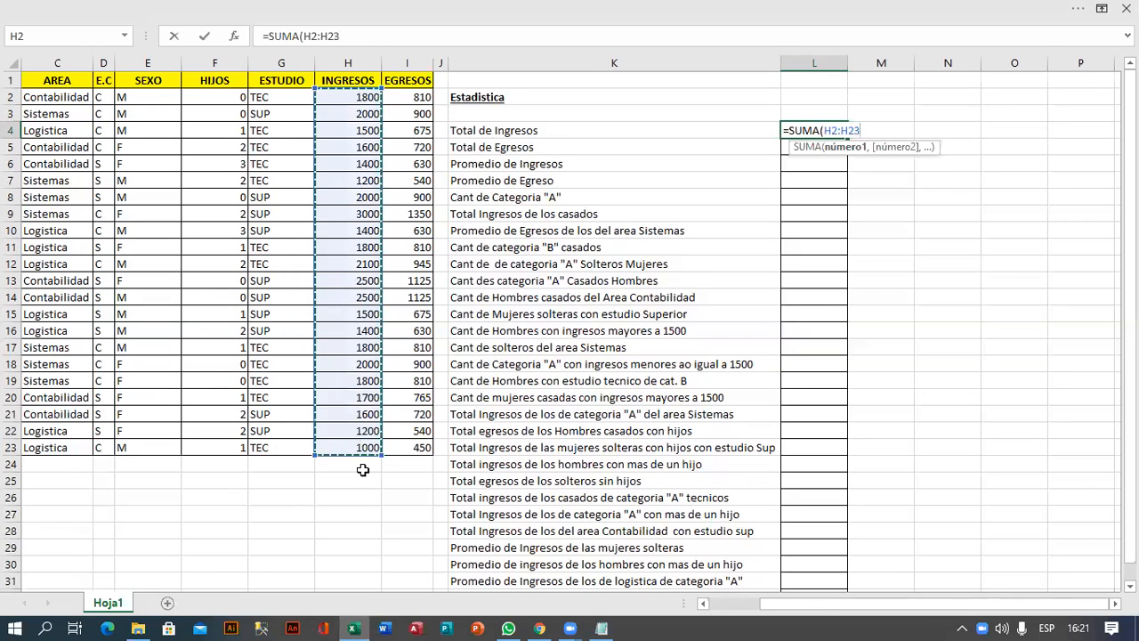
type(")")
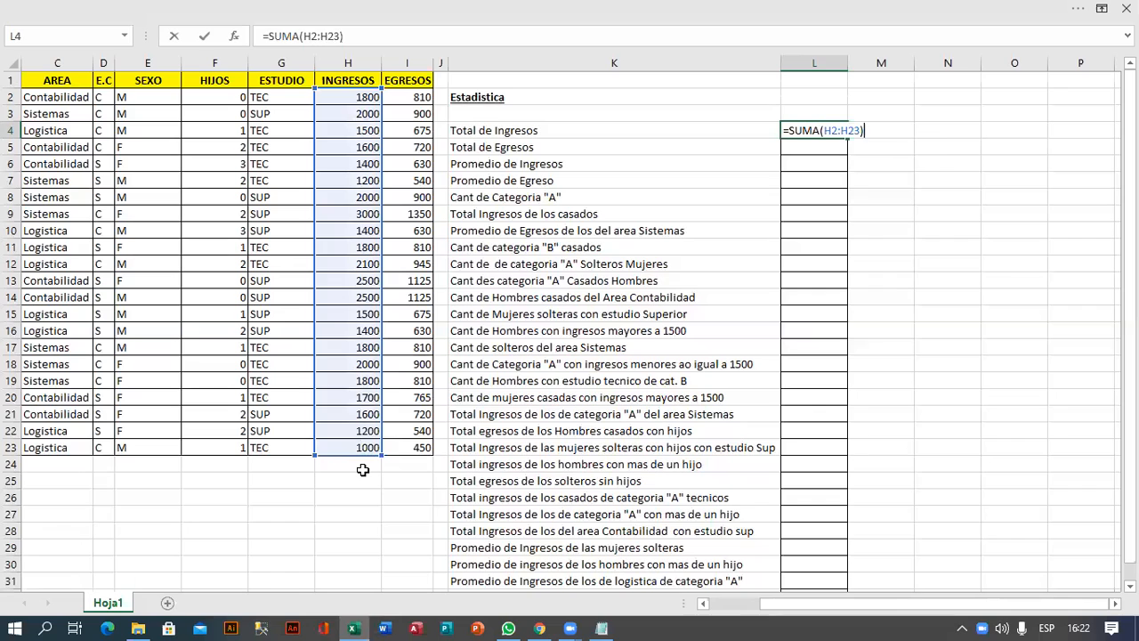
key("Return")
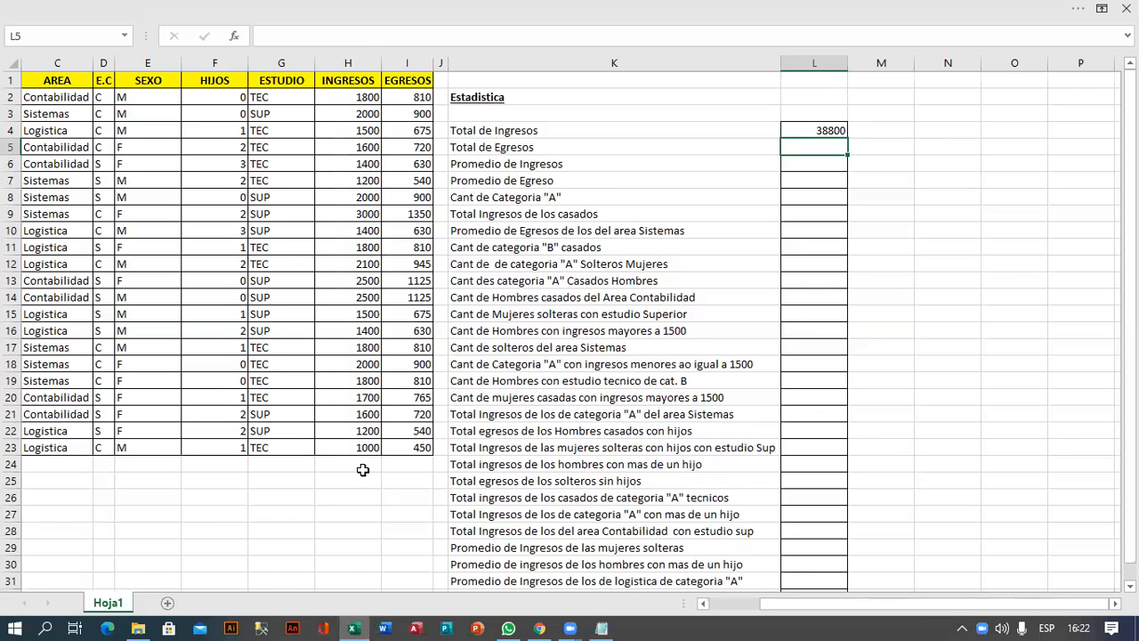
Step: Calculate Total de Egresos in L5 with =SUMA(I2:I23)
type("=SUMA(")
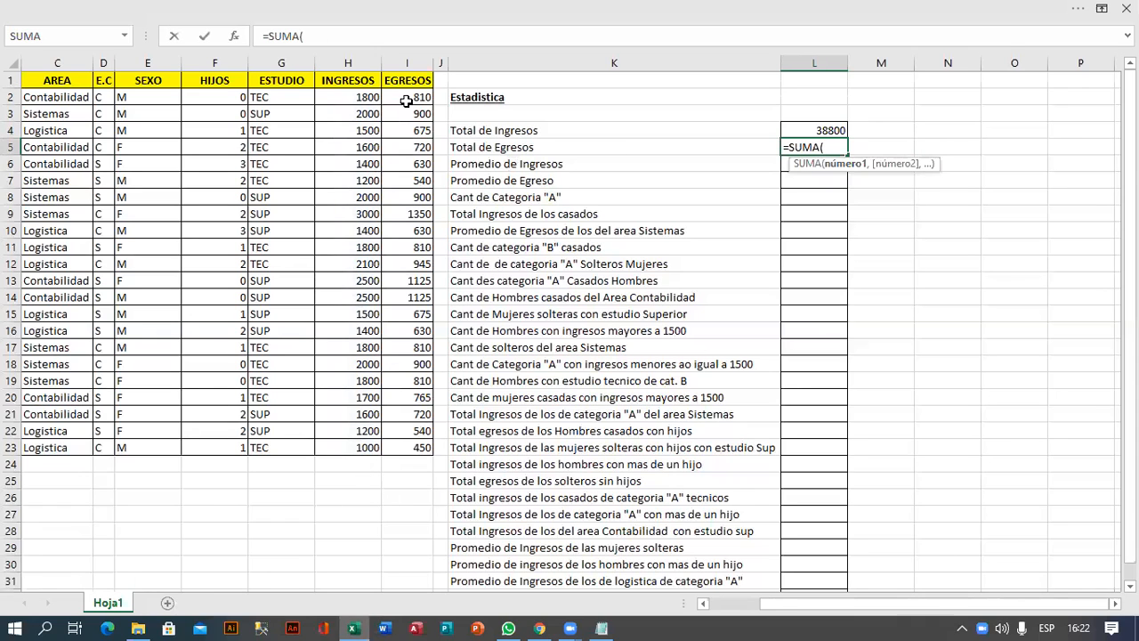
left_click(405, 98)
left_click_drag(405, 442, 410, 485)
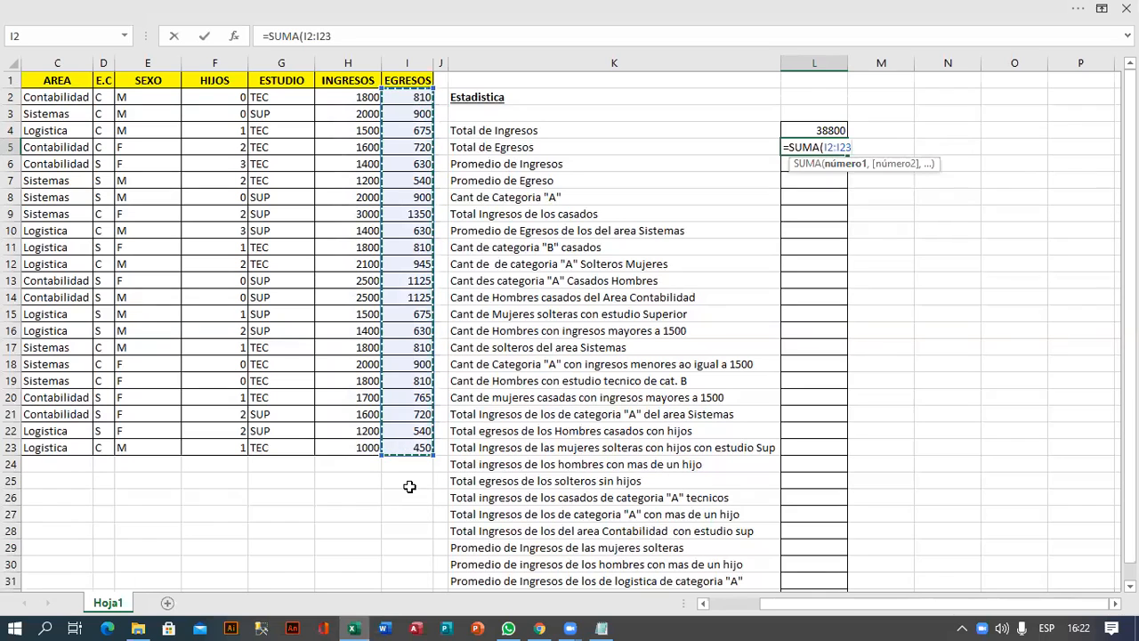
type(")")
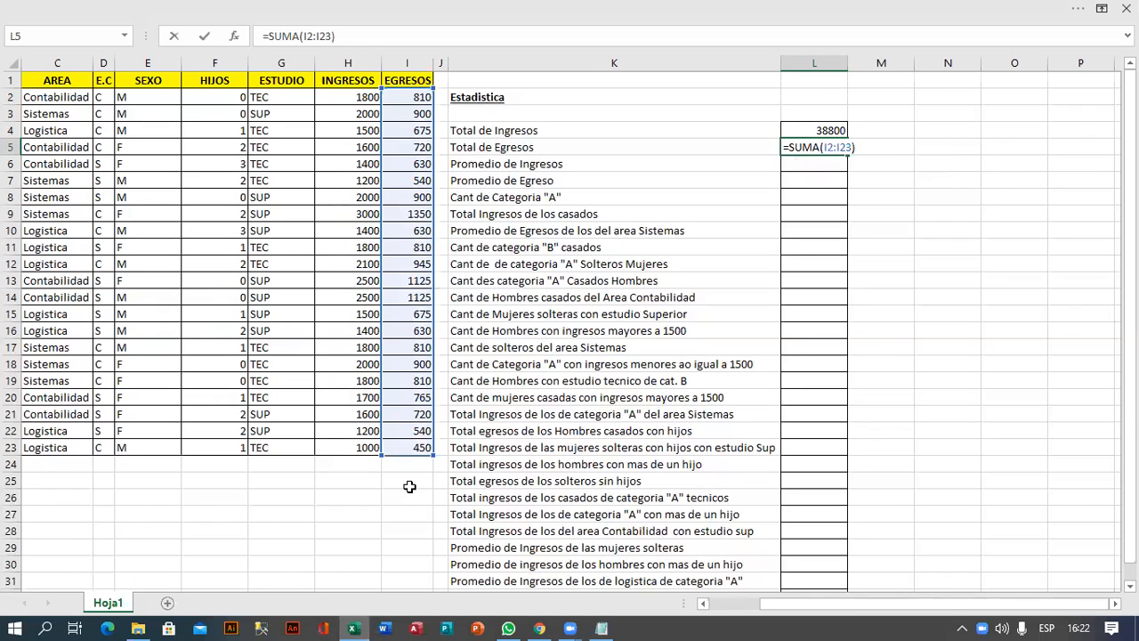
key("Return")
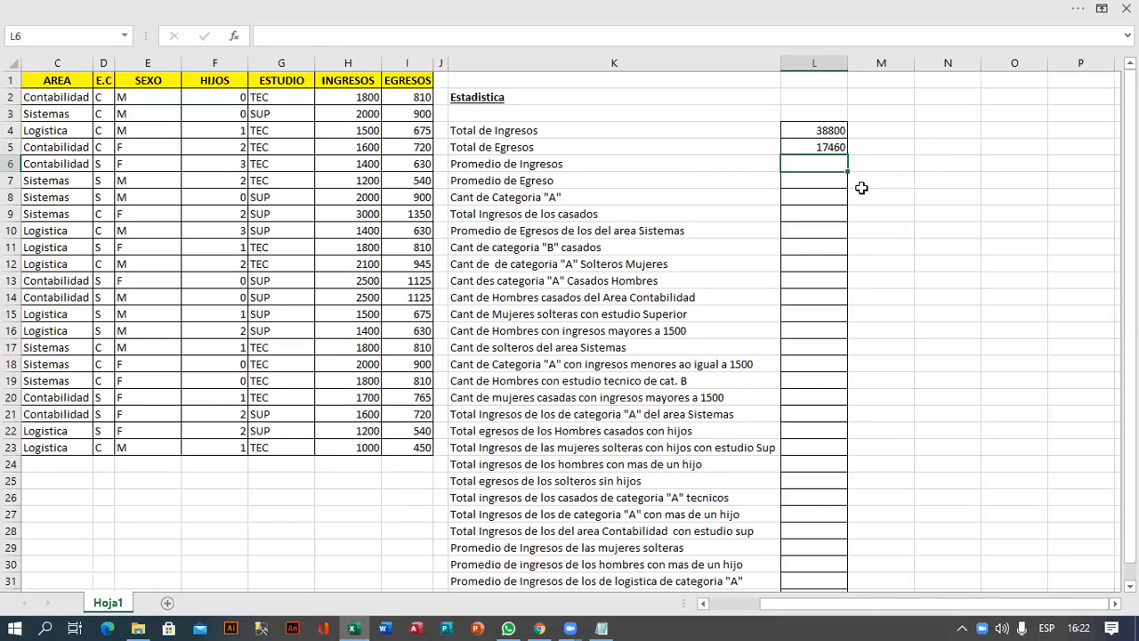
Step: Calculate Promedio de Ingresos in L6 with =PROMEDIO(H2:H23)
type("=pro")
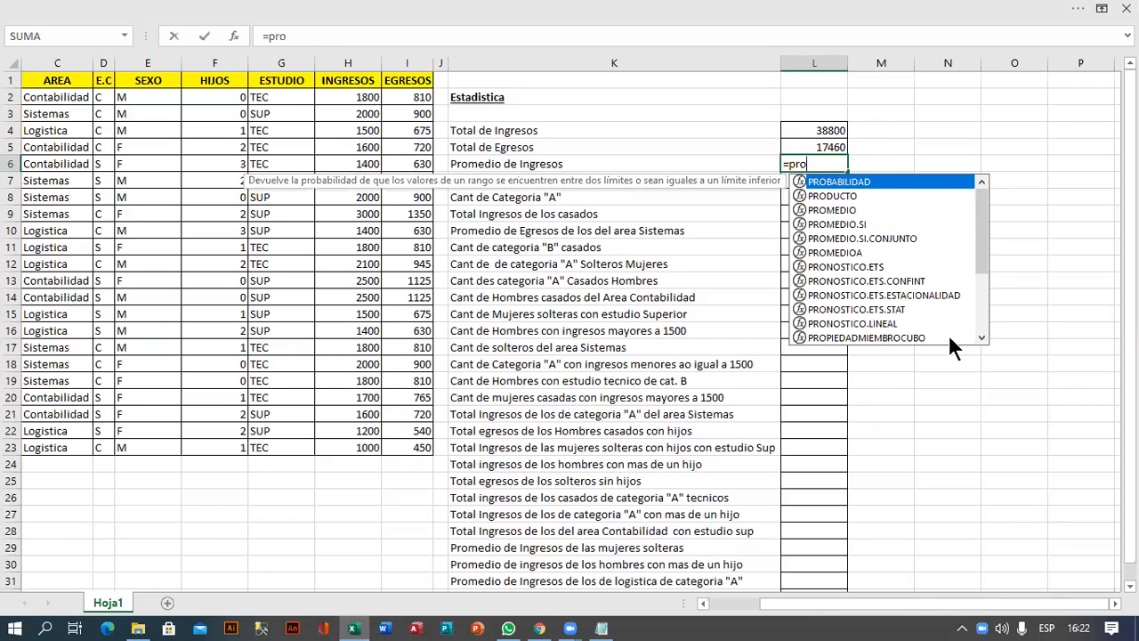
type("me")
key("Tab")
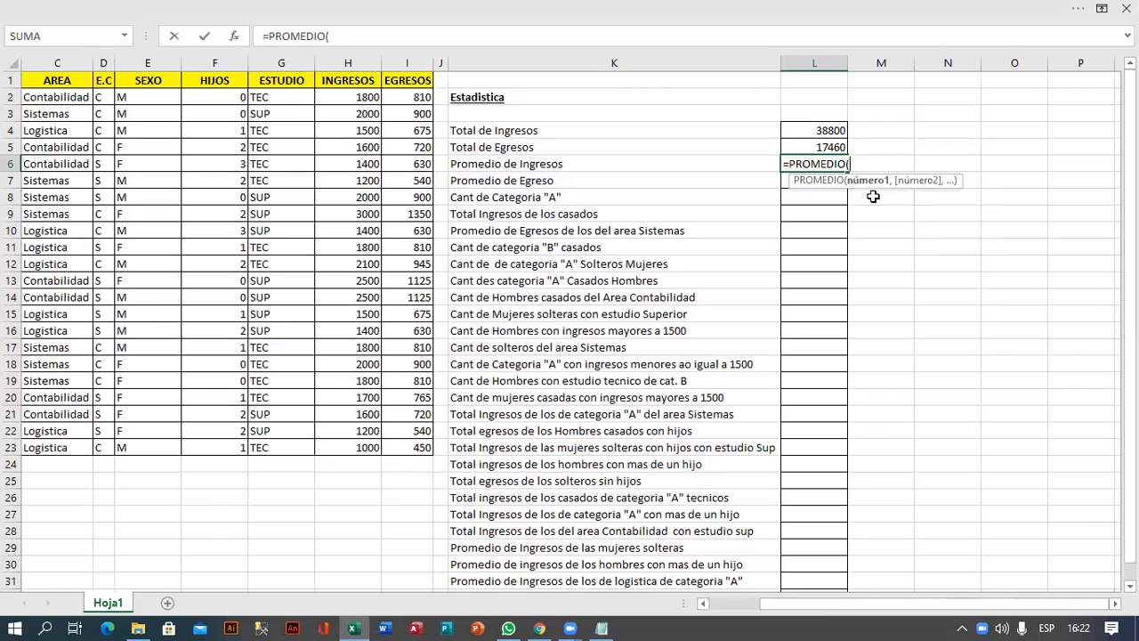
left_click(366, 97)
left_click_drag(366, 98, 361, 452)
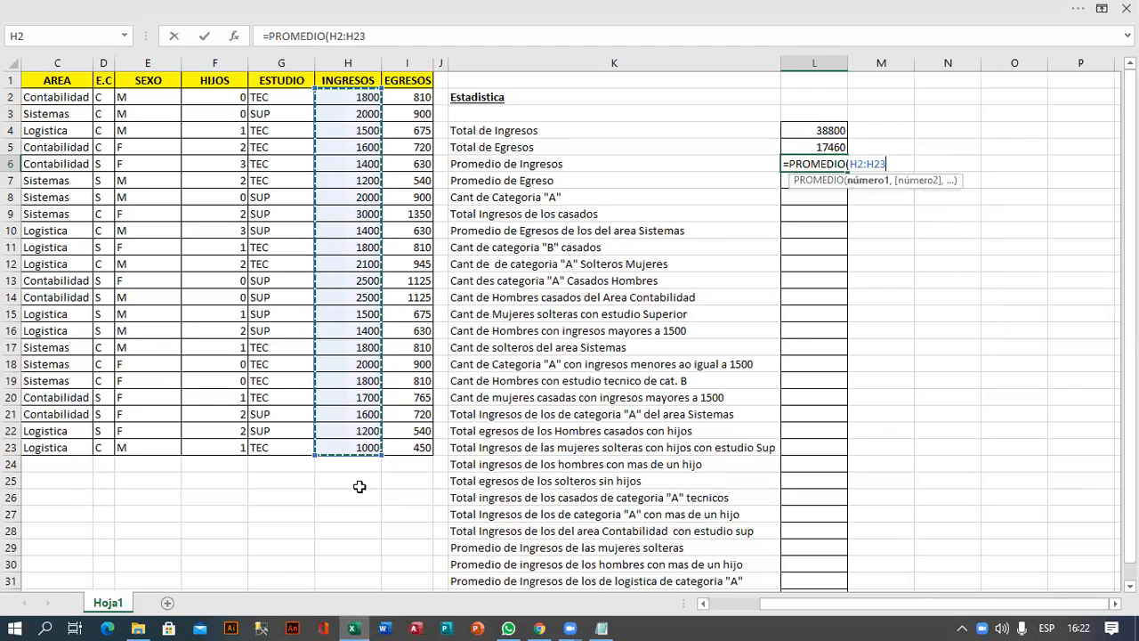
type(")")
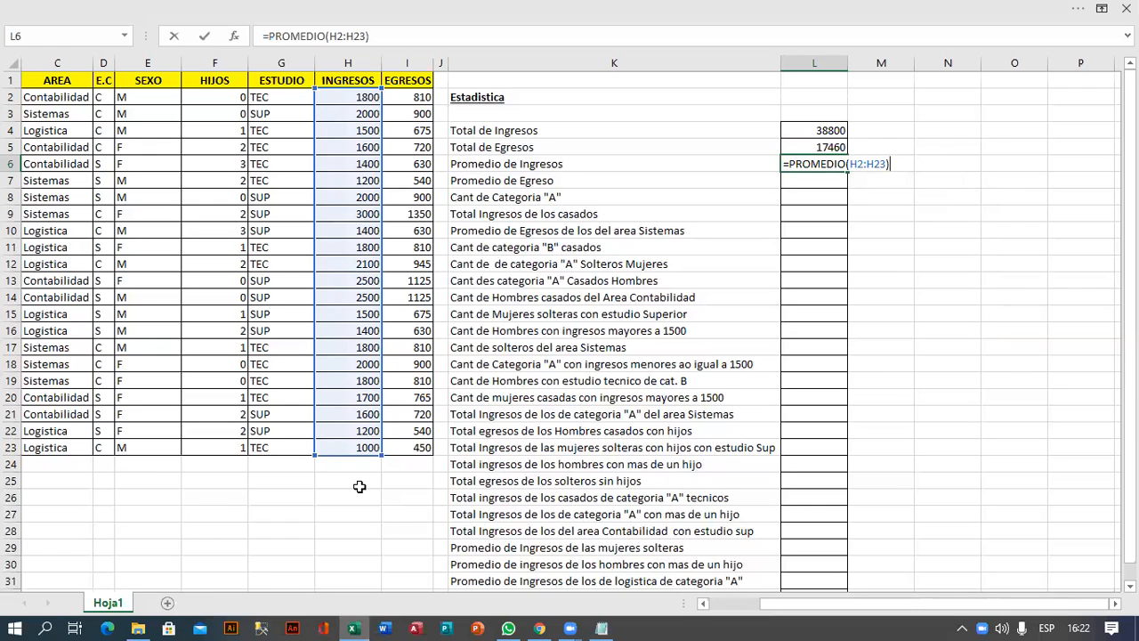
key("Return")
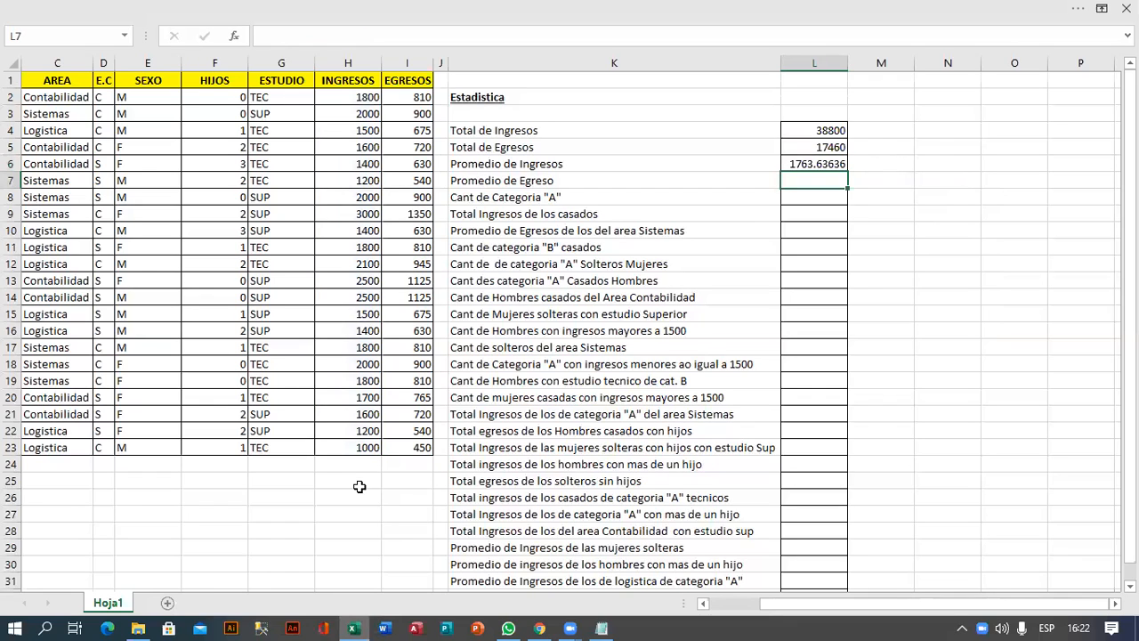
Step: Calculate Promedio de Egreso in L7 with =PROMEDIO(I2:I23)
type("=proe")
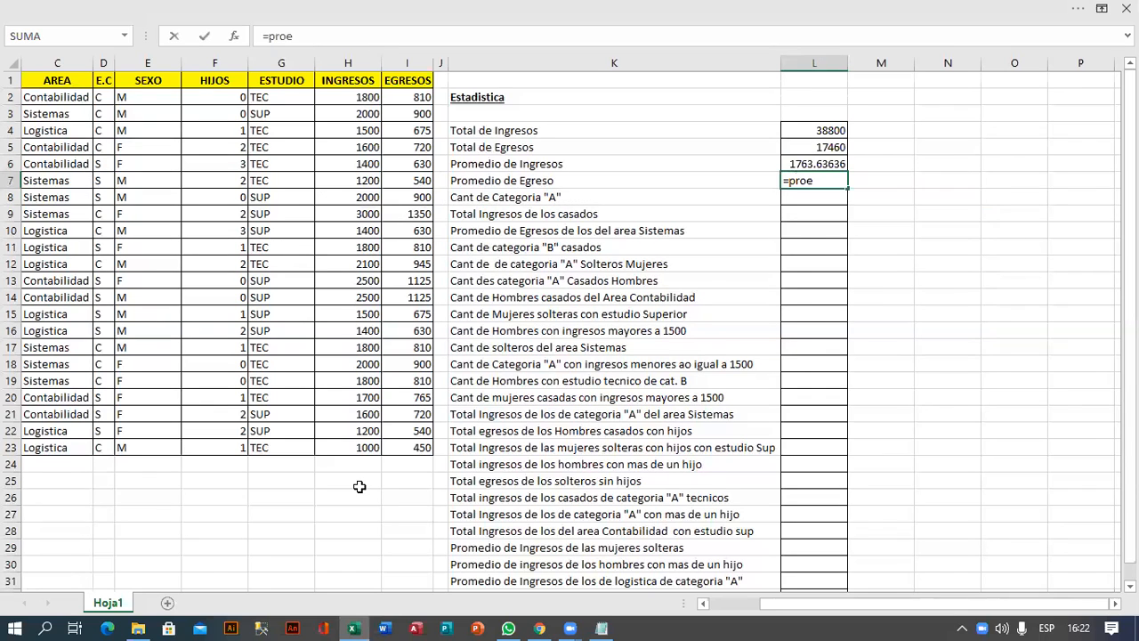
key("BackSpace")
type("medio")
key("Tab")
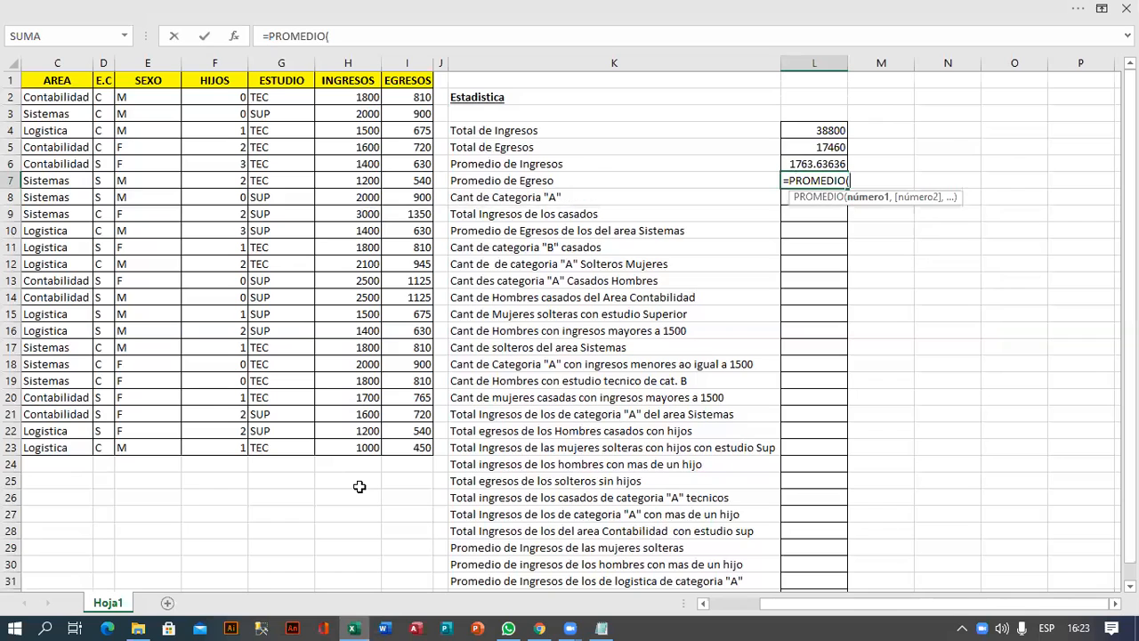
left_click_drag(411, 96, 407, 442)
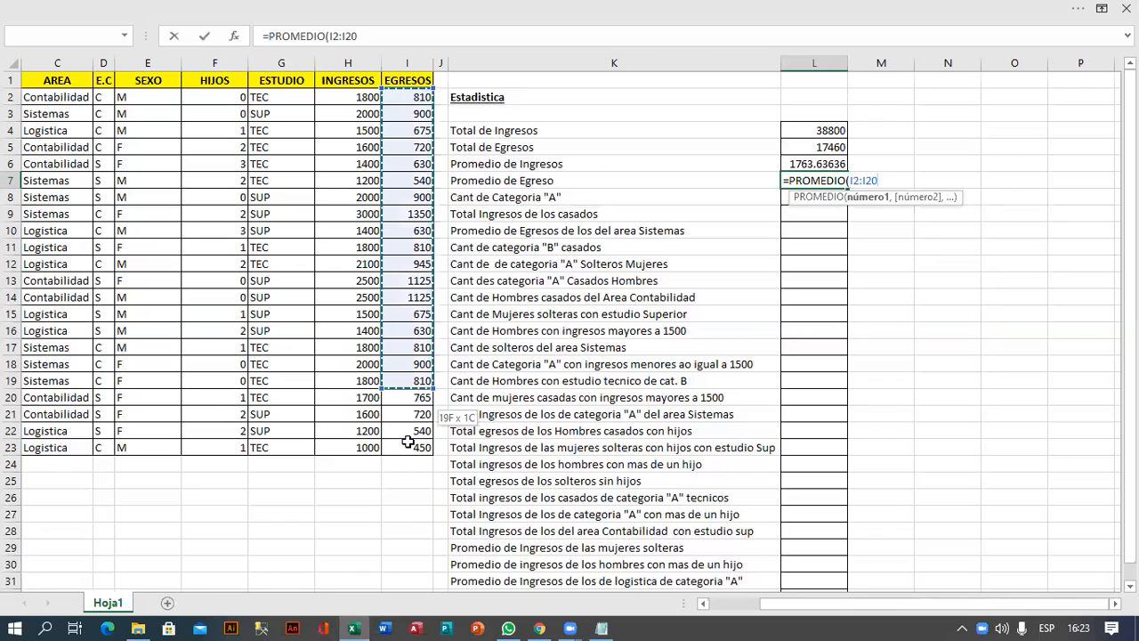
key("Return")
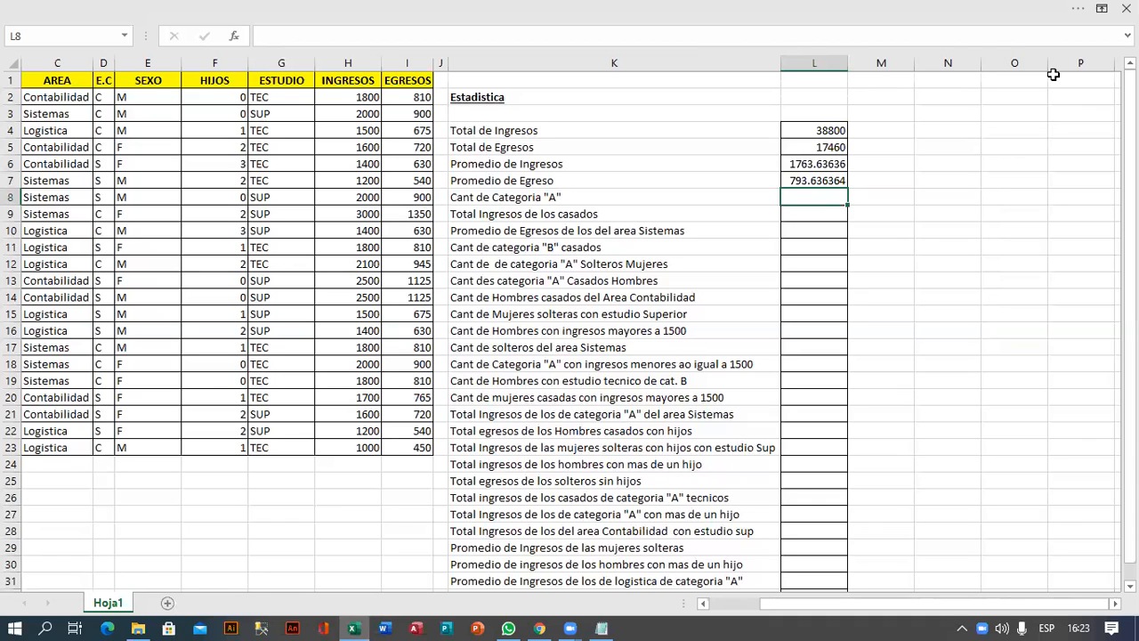
left_click(1053, 75)
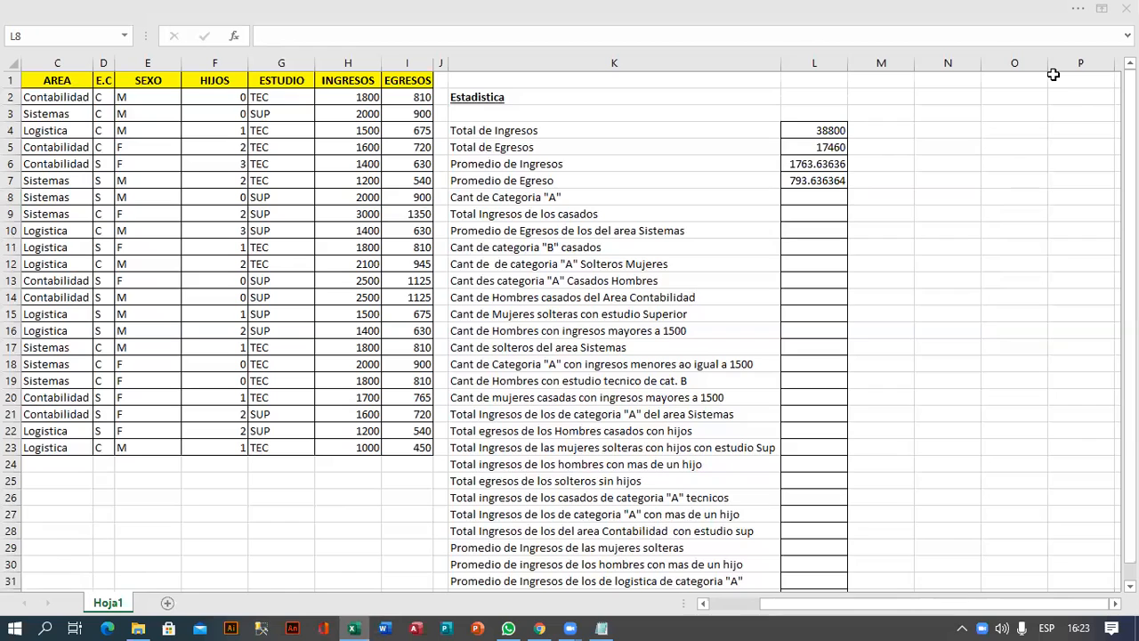
left_click(812, 197)
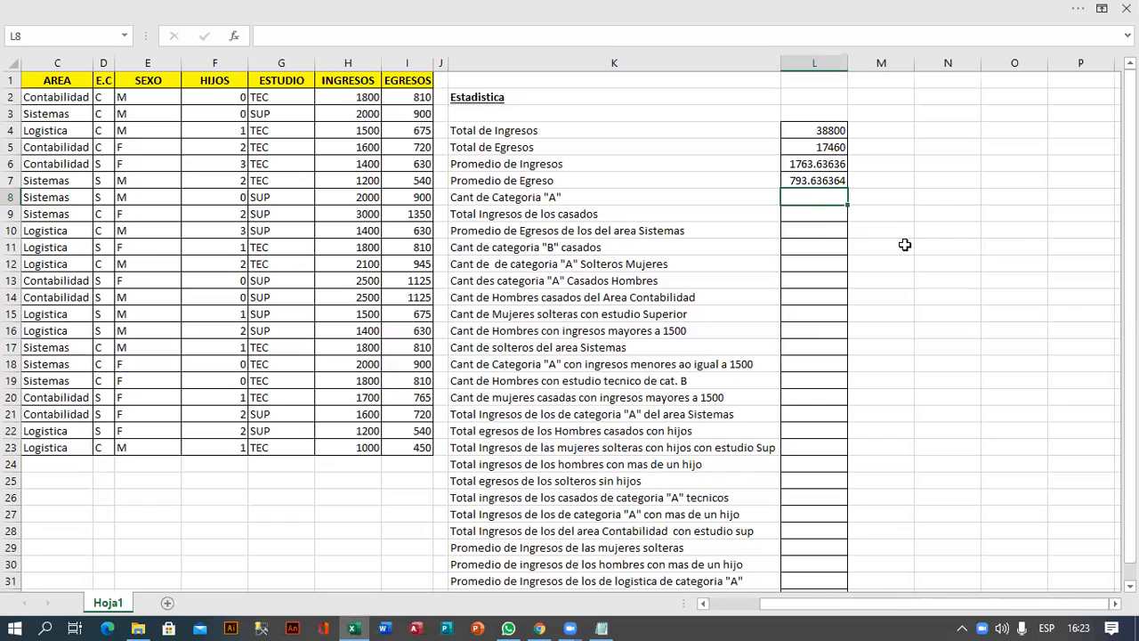
type("=contar")
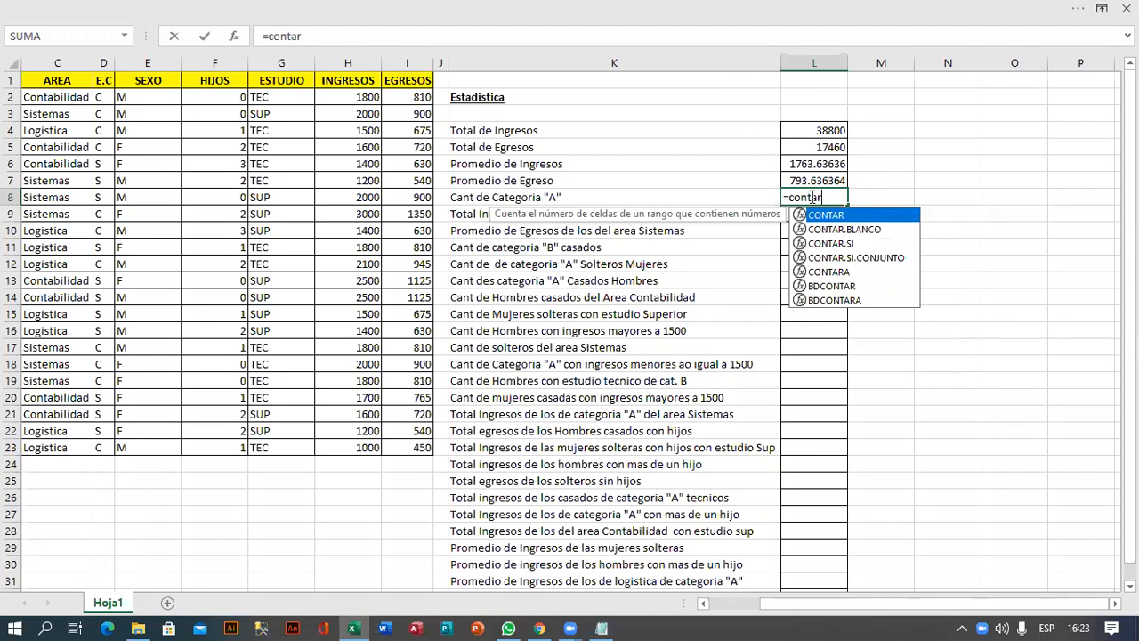
key("Down")
key("Down")
key("Tab")
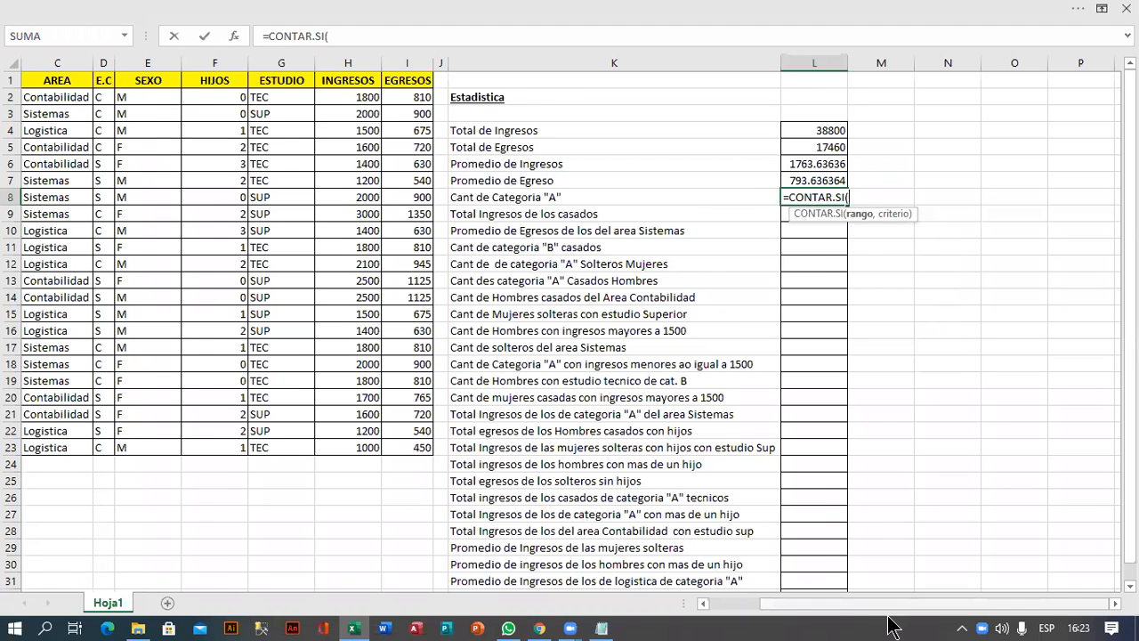
scroll(890, 626, "left", 2)
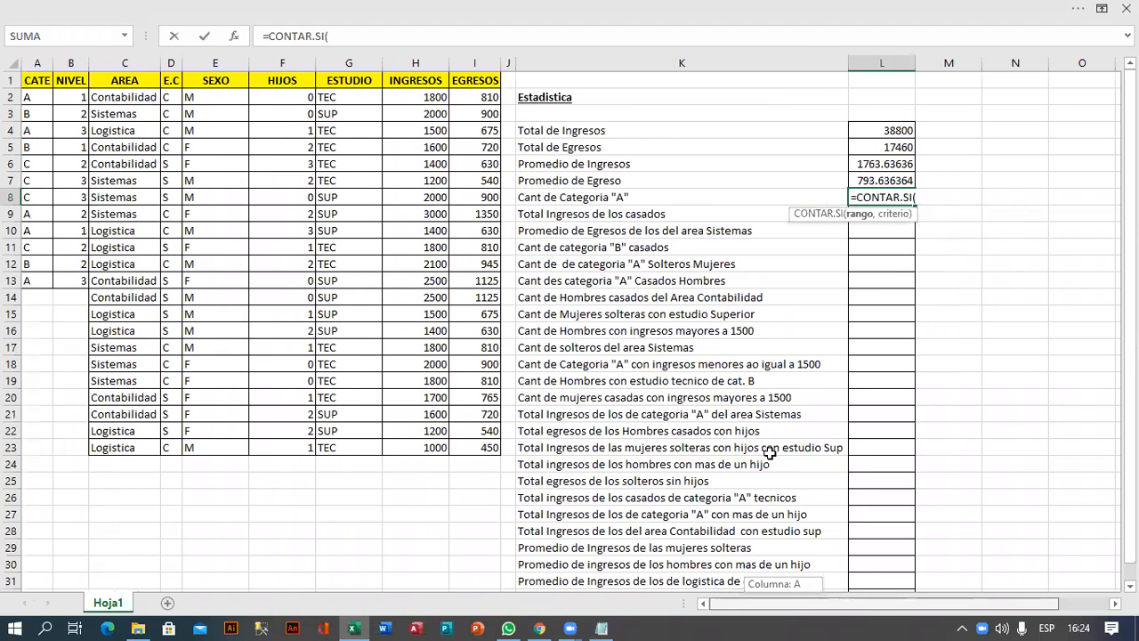
key("Escape")
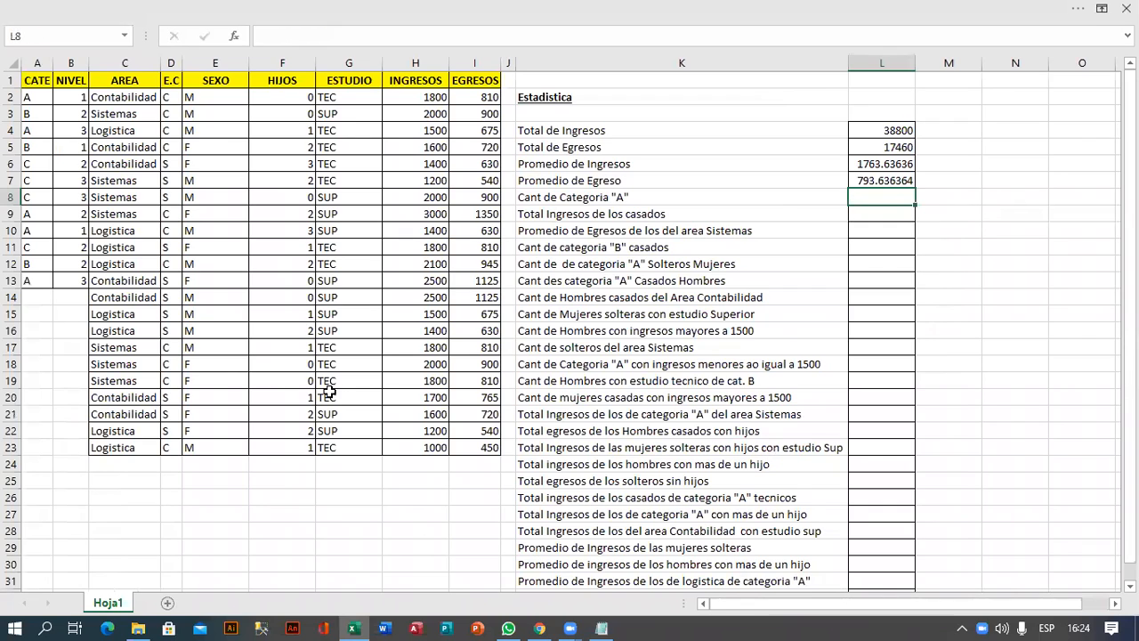
Step: Fill the empty CATE cells A14:A23 with A, A, A, B, B, B, C, C, C, C
left_click(28, 297)
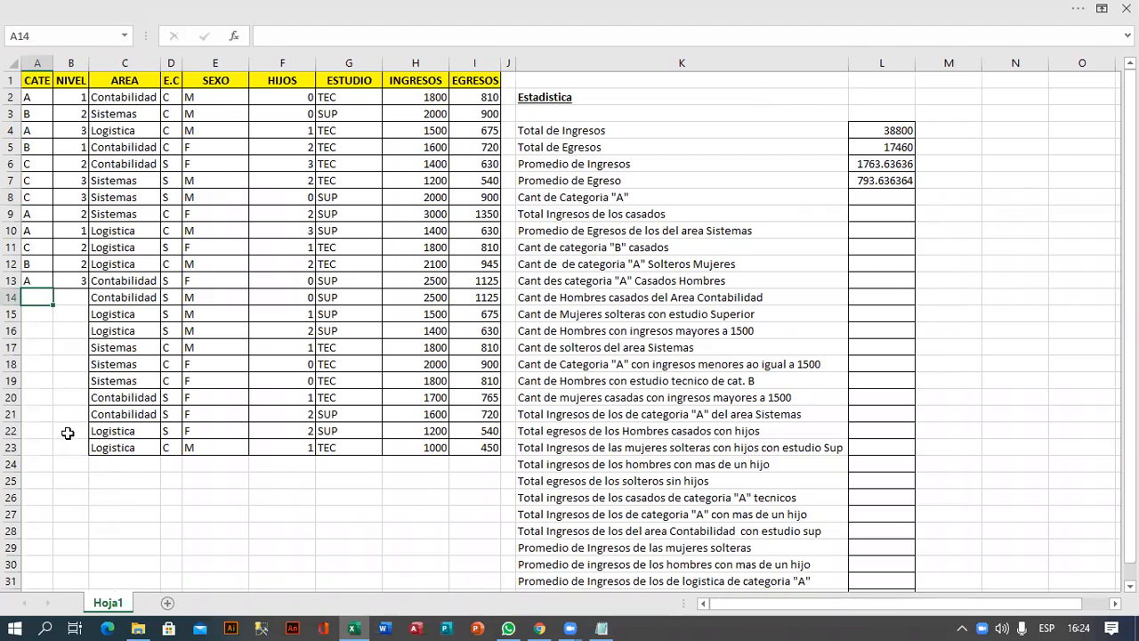
type("A")
key("Return")
type("A")
key("Return")
type("A")
key("Return")
type("B")
key("Return")
type("B")
key("Return")
type("B")
key("Return")
type("C C")
key("Return")
type("C")
key("Return")
type("C")
key("Tab")
Step: Fill the empty NIVEL cells B14:B23 with 1, 2, 3, 3, 2, 3, 2, 1, 1, 1
key("Up")
key("Up")
key("Up")
key("Up")
key("Up")
key("Up")
key("Up")
key("Up")
key("Up")
key("Up")
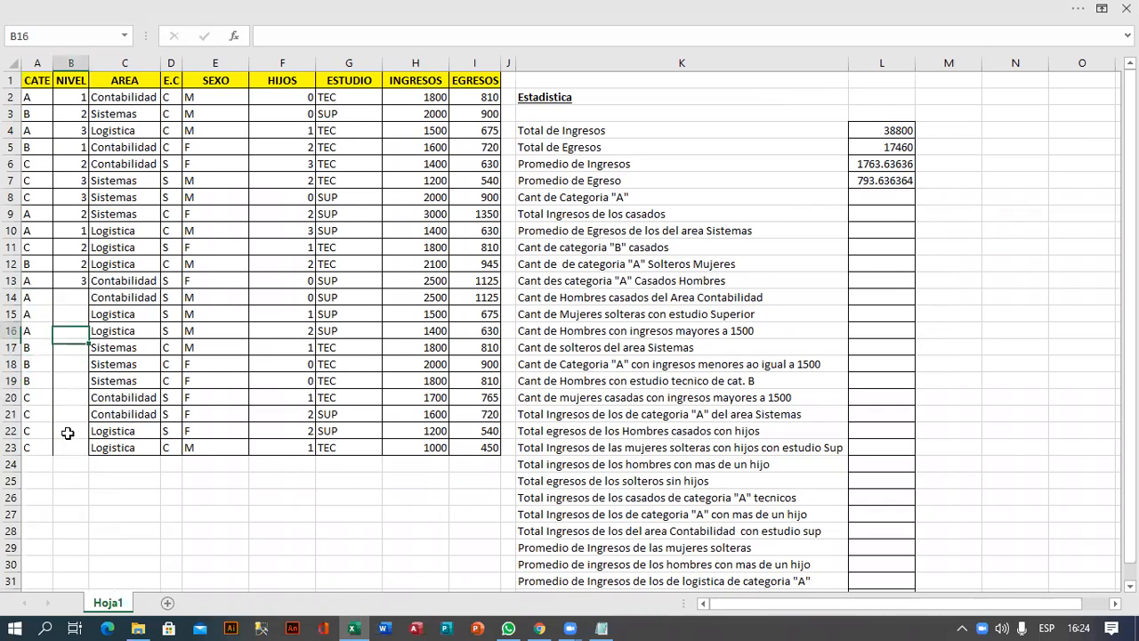
key("Down")
type("1 2 3 3 2 3 2 1 1")
key("Return")
type("1")
Step: Add cell borders to A13:B23 to match the rest of the table
left_click_drag(36, 283, 70, 449)
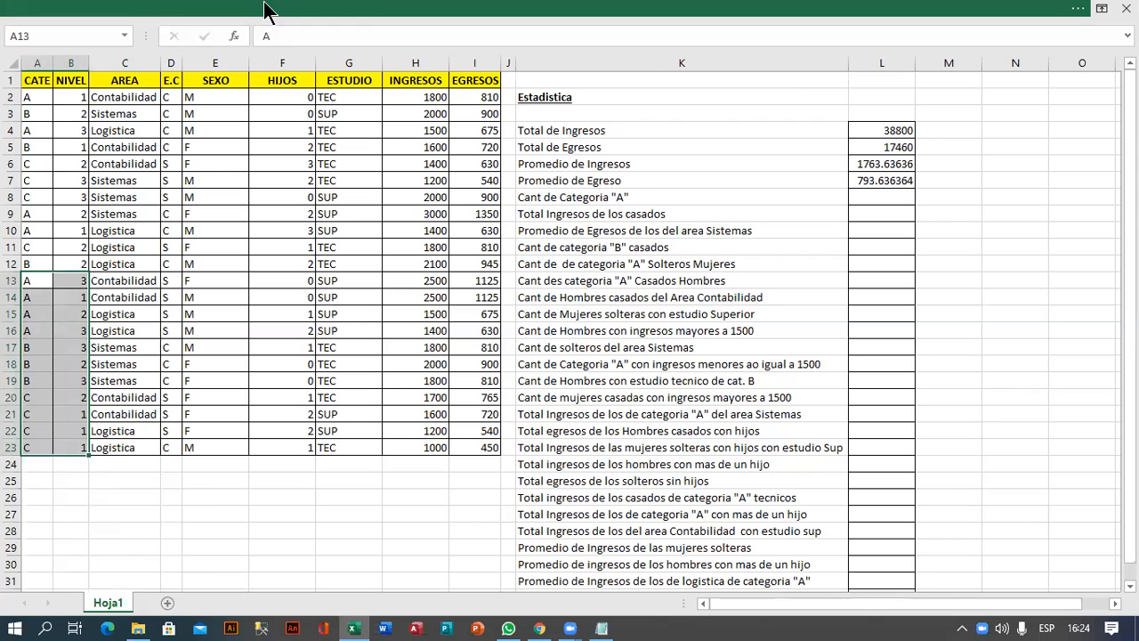
left_click(263, 9)
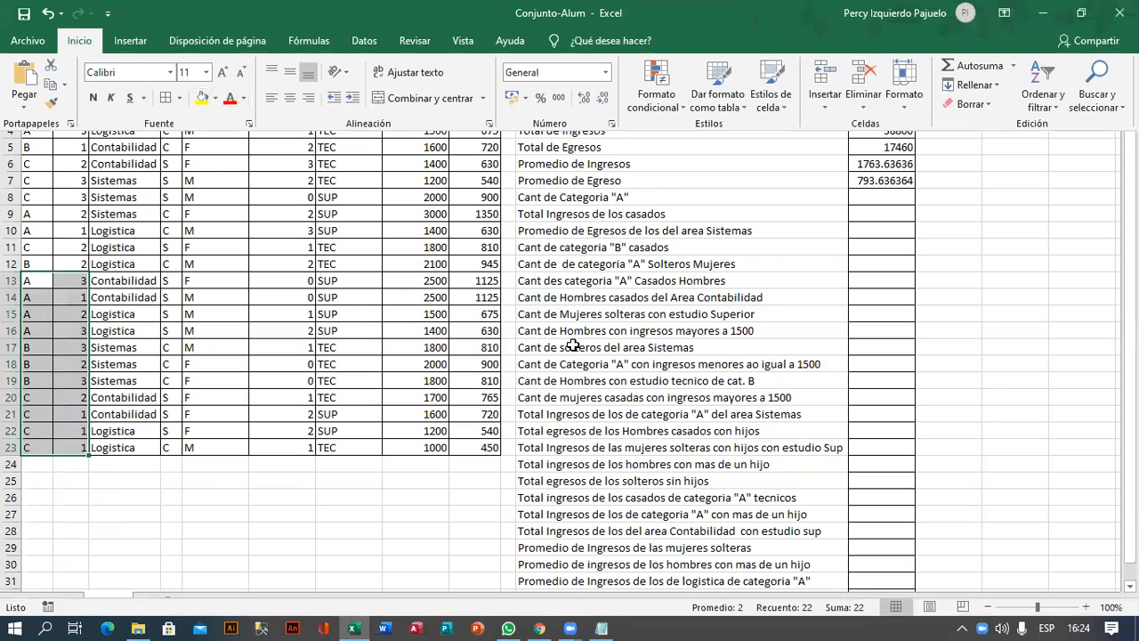
left_click(806, 388)
left_click(894, 223)
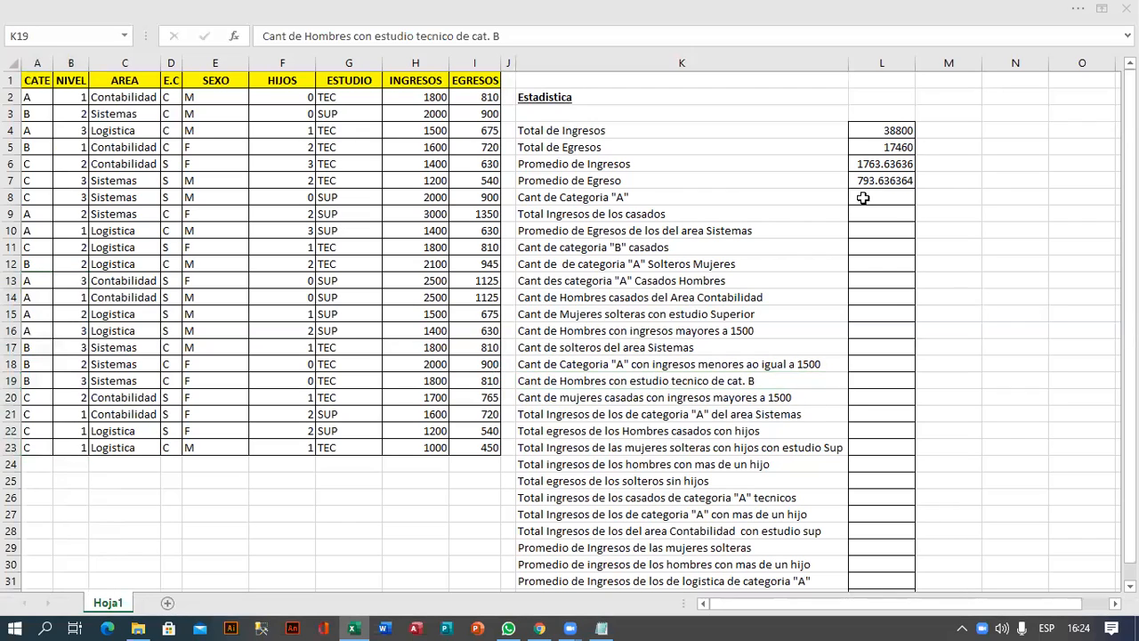
Step: Calculate Cant de Categoria "A" in L8 with =CONTAR.SI(A2:A23,"A")
left_click(863, 198)
type("=CONTAR")
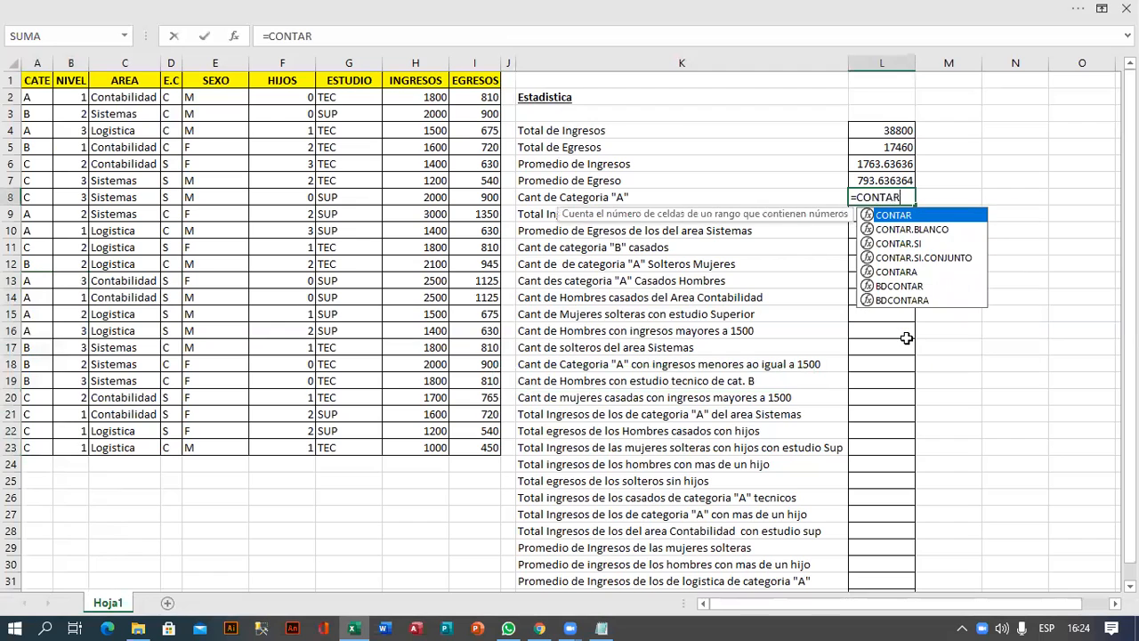
key("Down")
key("Down")
key("Tab")
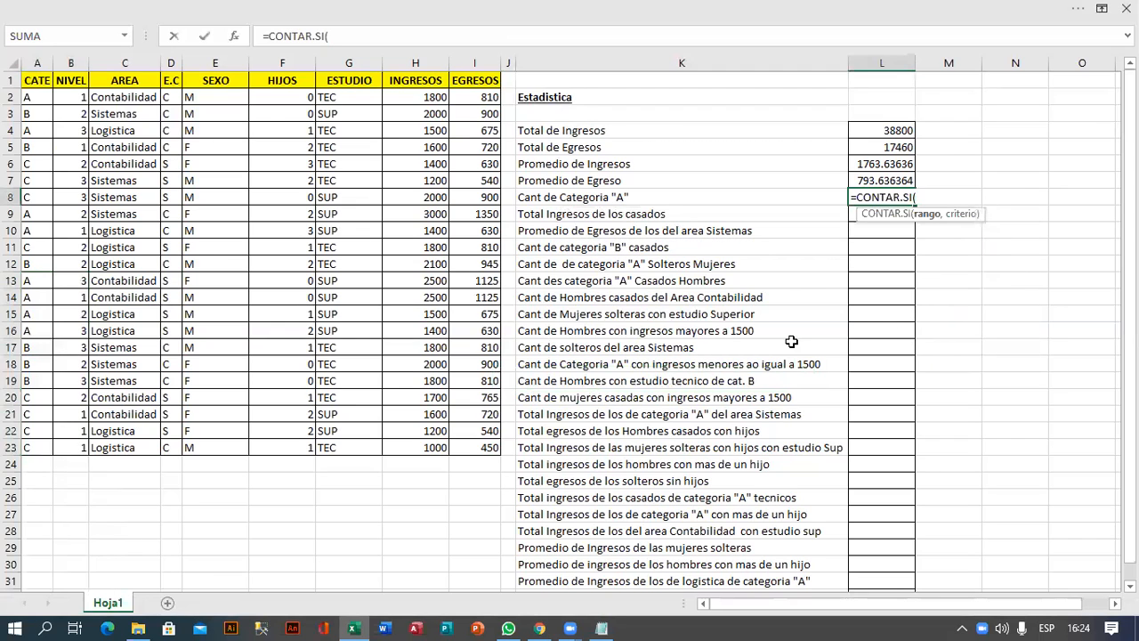
left_click_drag(36, 101, 33, 442)
type(",")
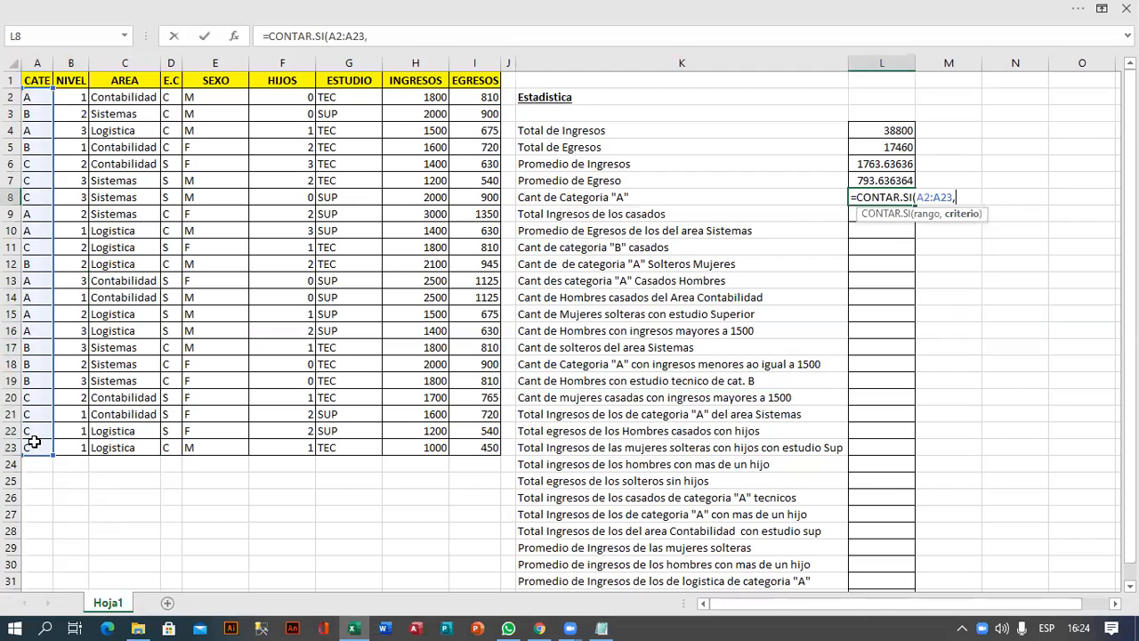
type("\"A\")")
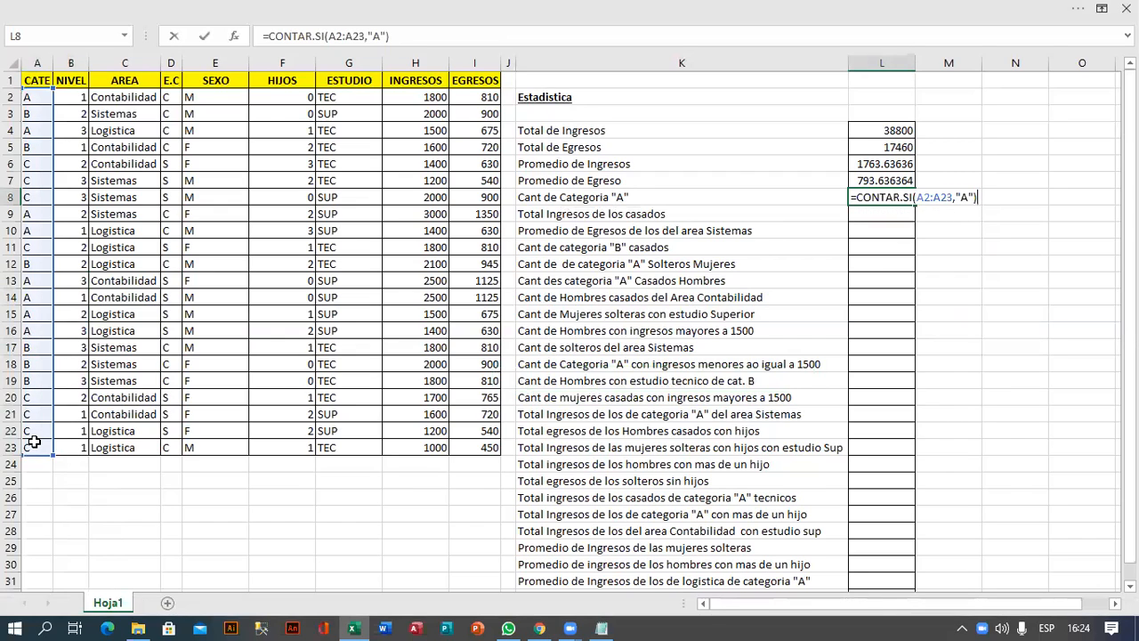
key("Return")
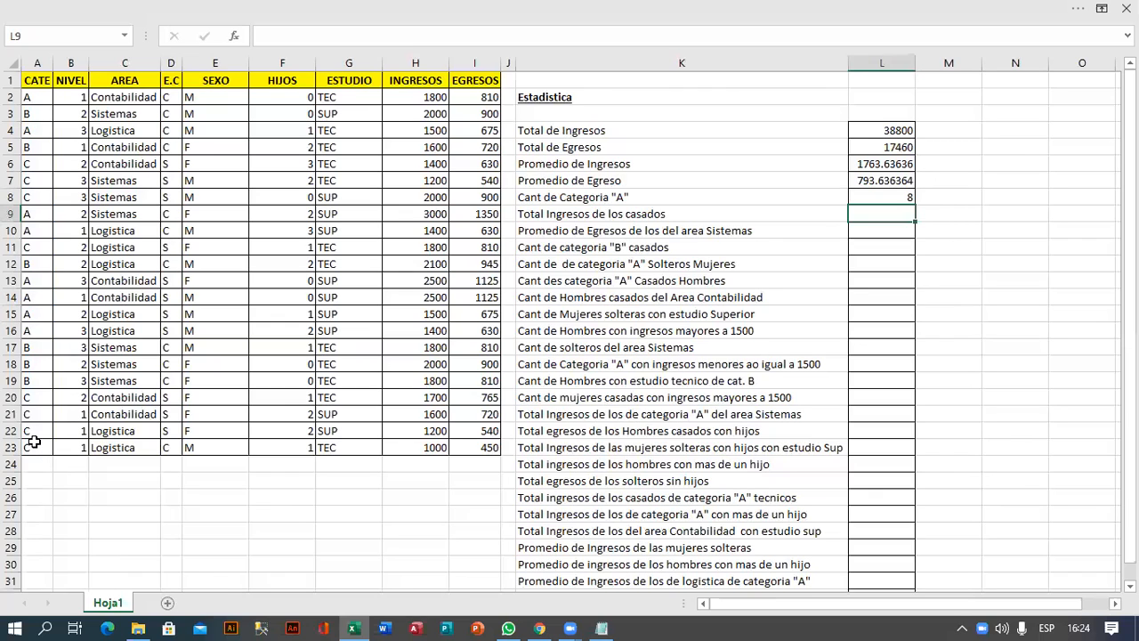
Step: Calculate Total Ingresos de los casados in L9 with =SUMAR.SI(D2:D23,"C",I2:I23)
type("=")
left_click(471, 618)
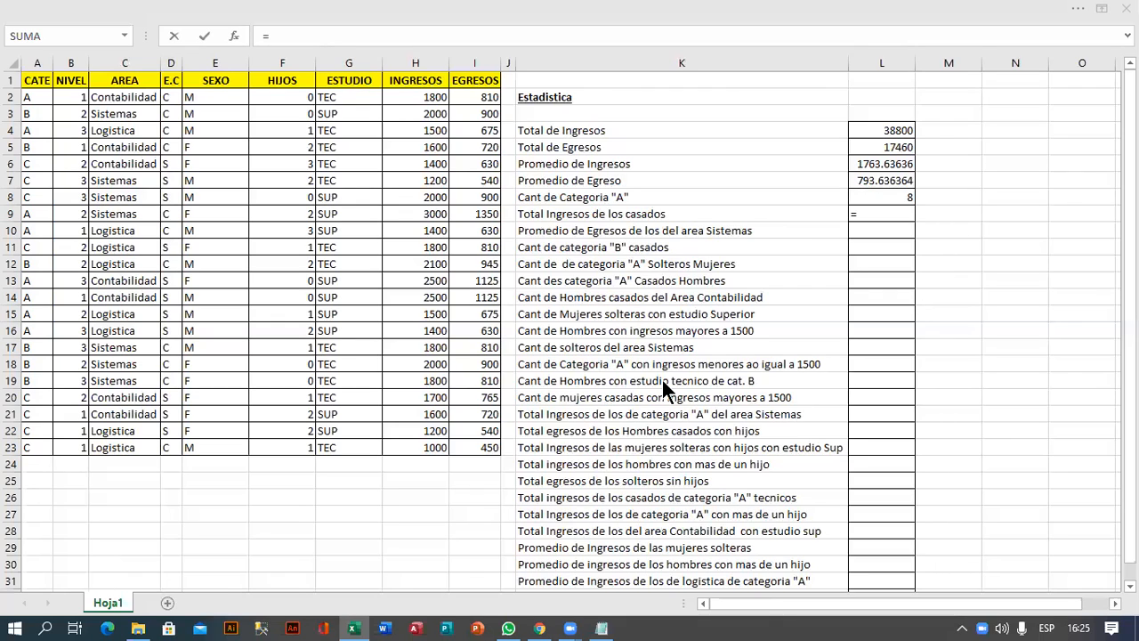
left_click(874, 214)
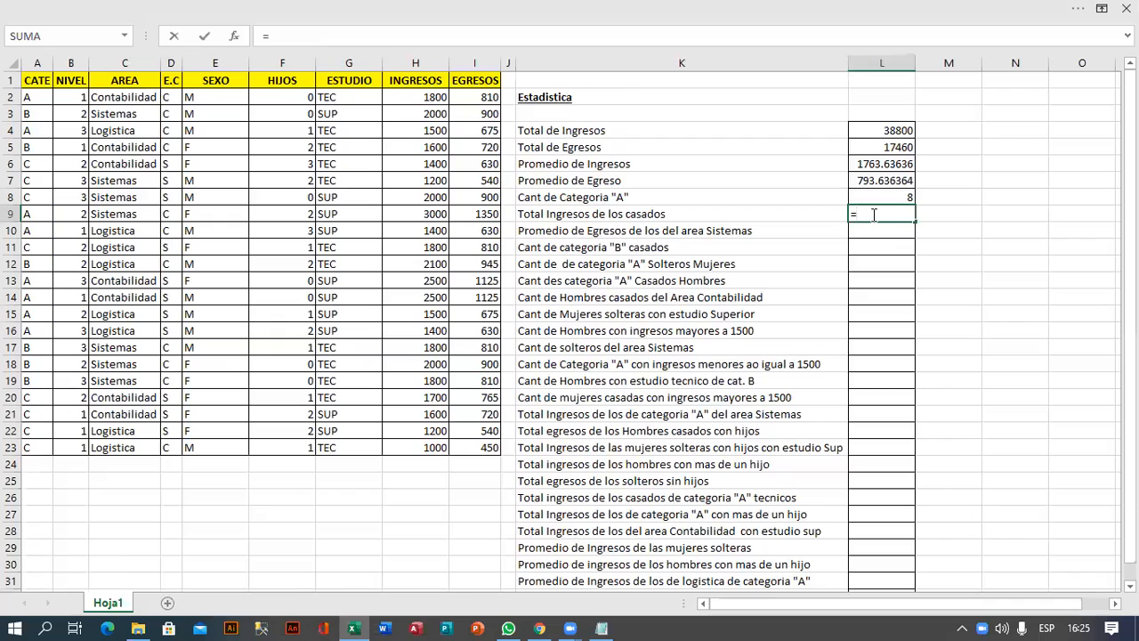
type("SUMA")
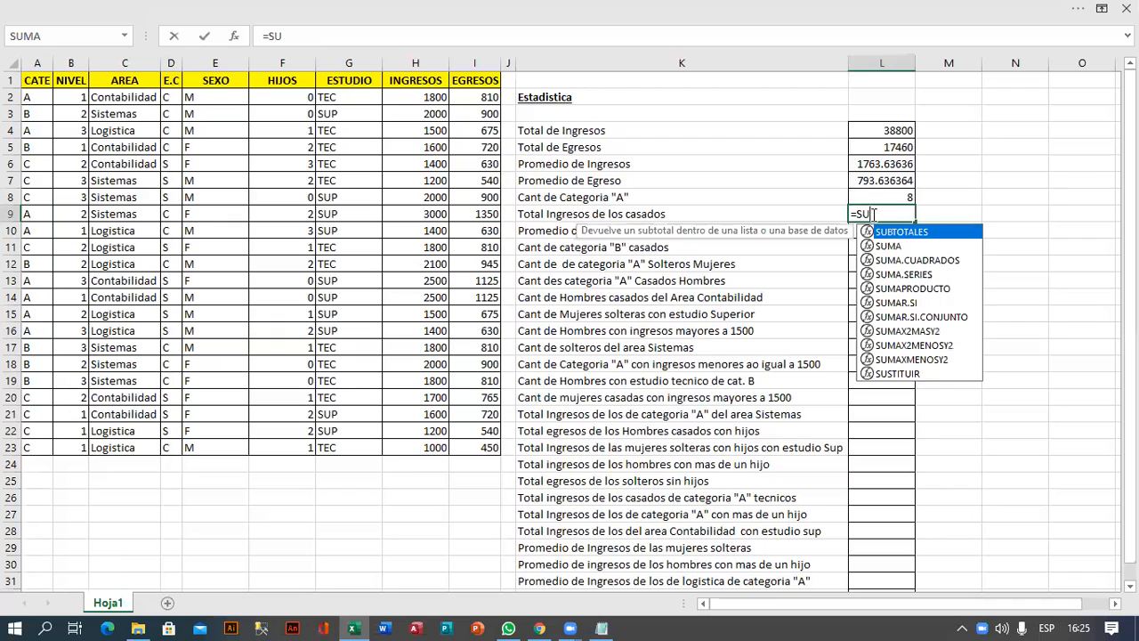
key("Down")
key("Down")
key("Down")
key("Down")
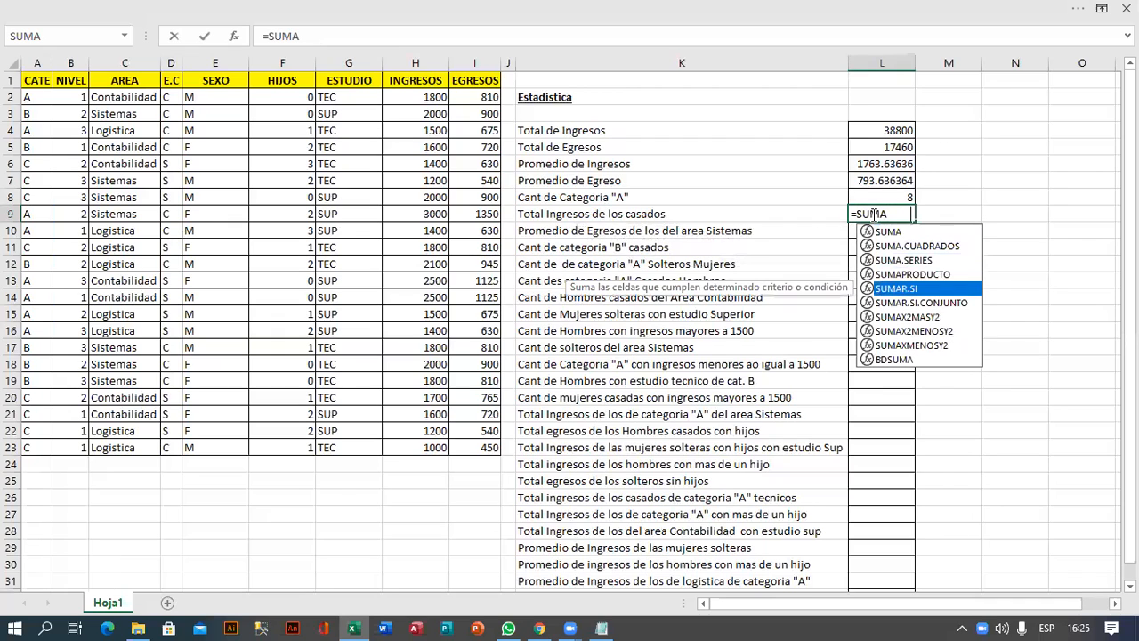
key("Tab")
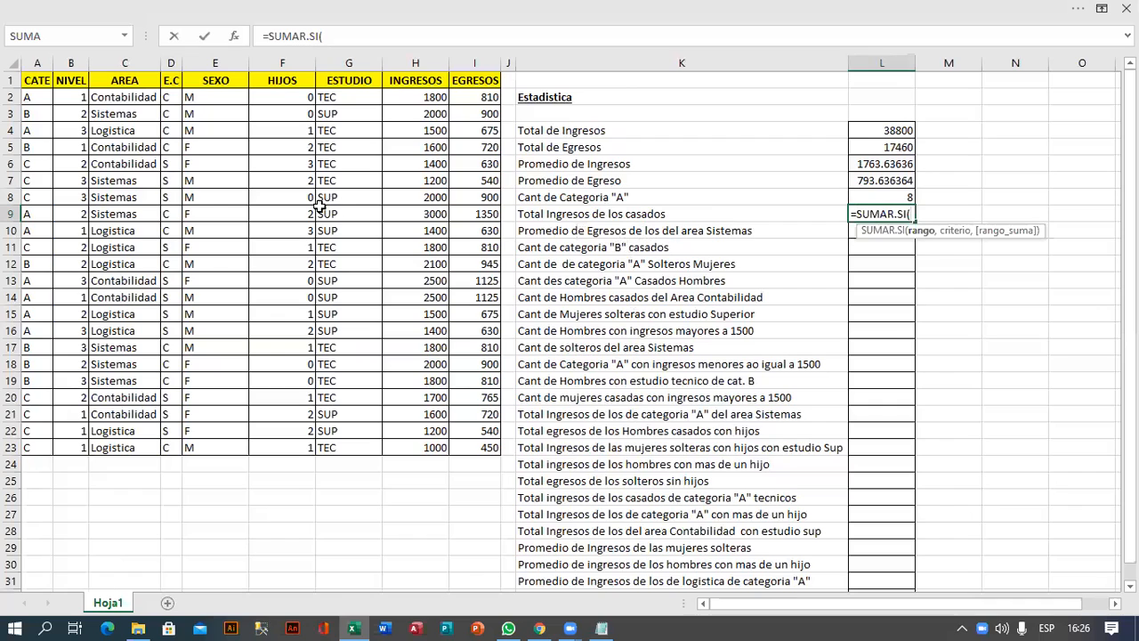
left_click_drag(169, 96, 175, 443)
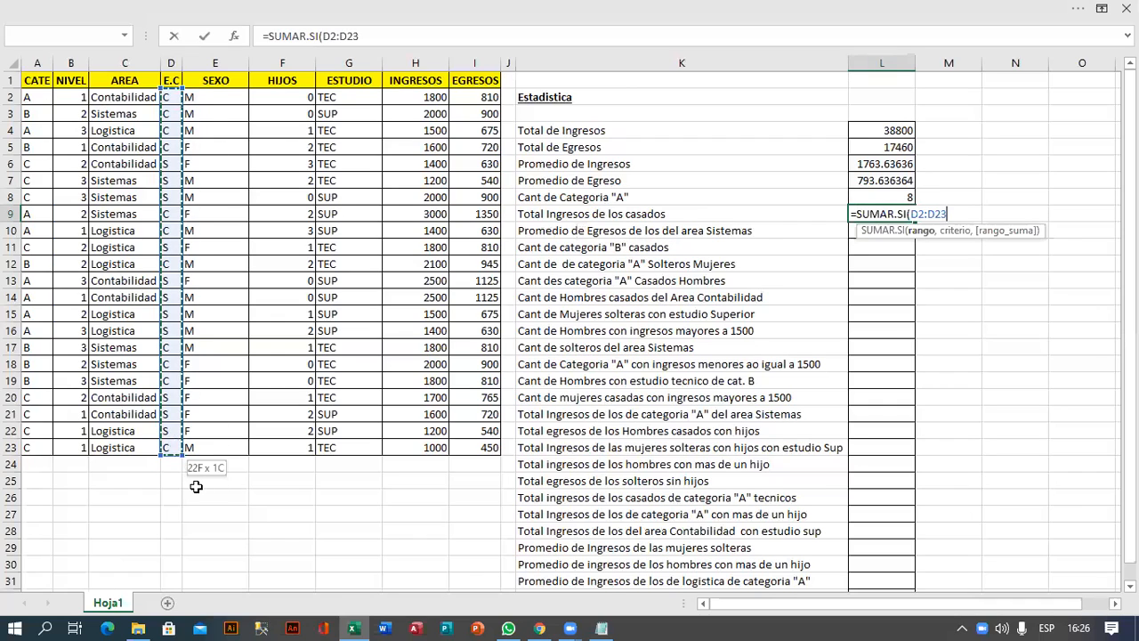
type(",")
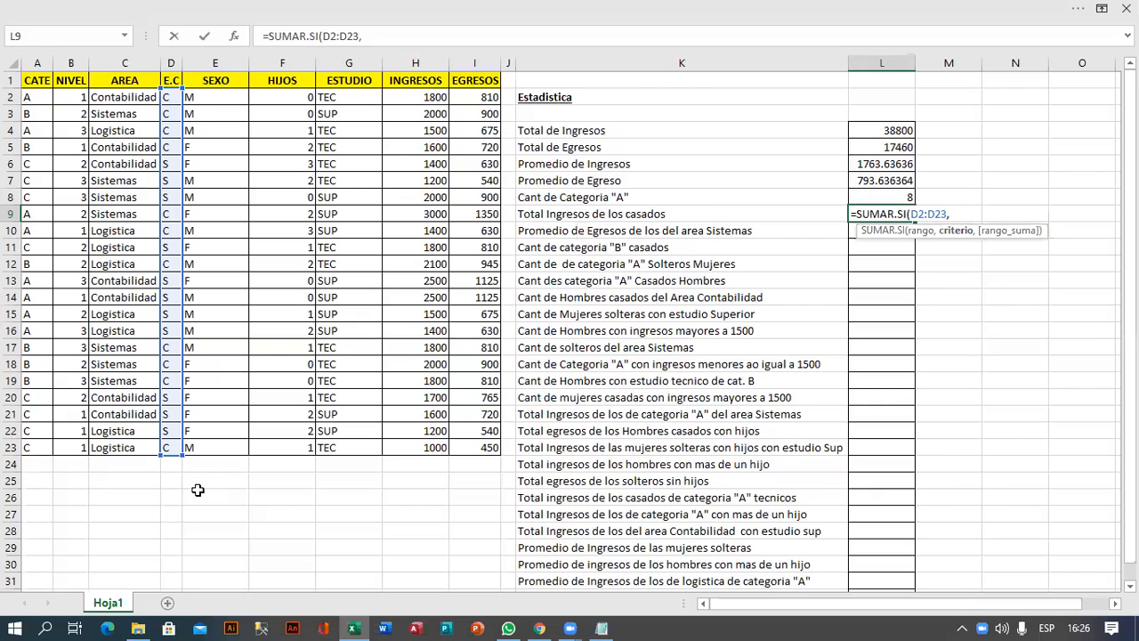
type("\"C\",")
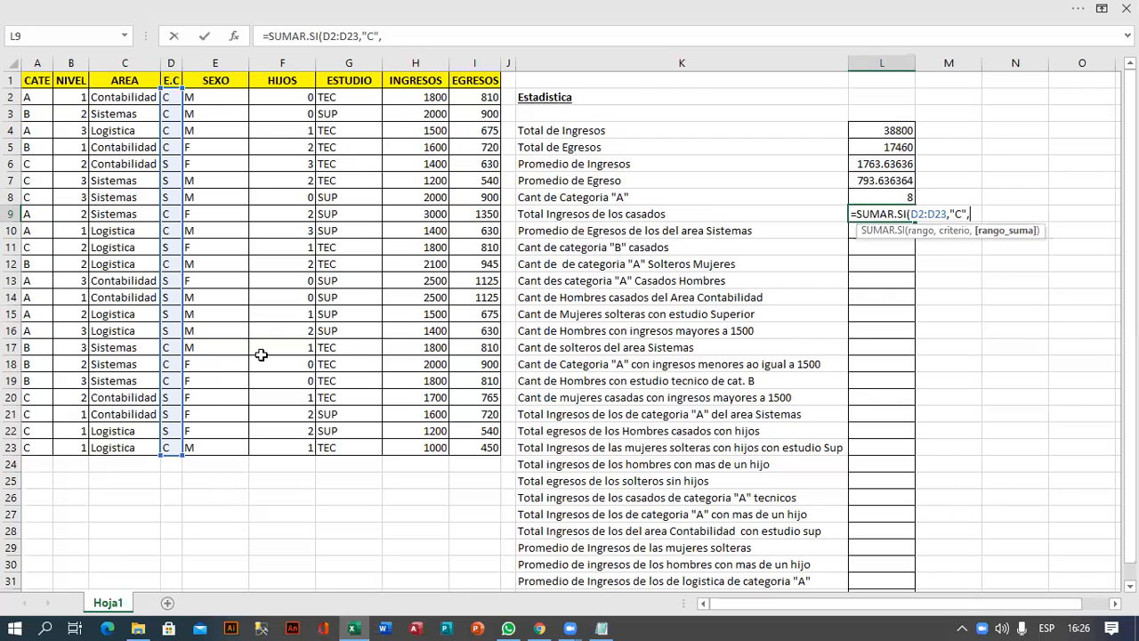
left_click_drag(469, 95, 486, 442)
type(")")
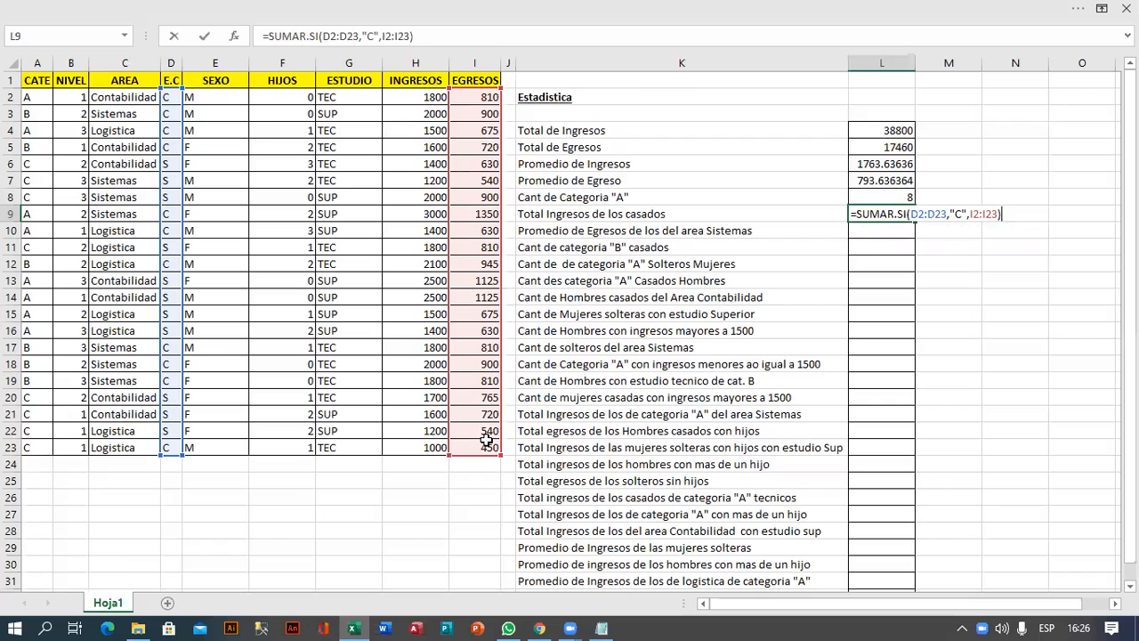
key("Return")
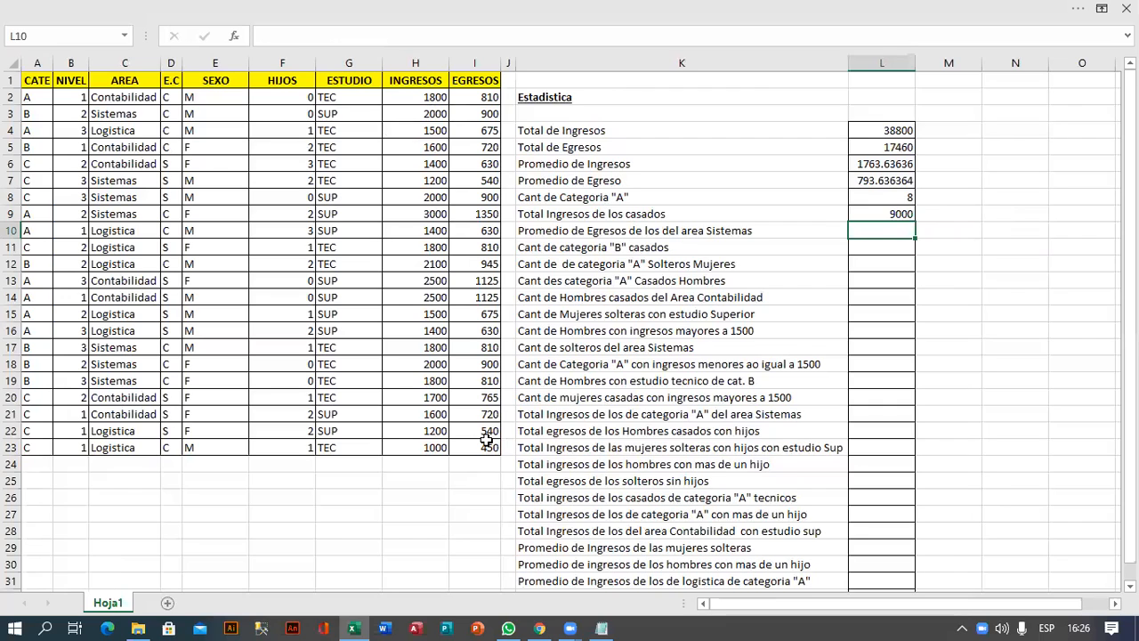
Step: Calculate Promedio de Egresos de los del area Sistemas in L10 with =PROMEDIO.SI(C2:C23,"Sistemas",I2:I23)
type("=")
left_click(534, 618)
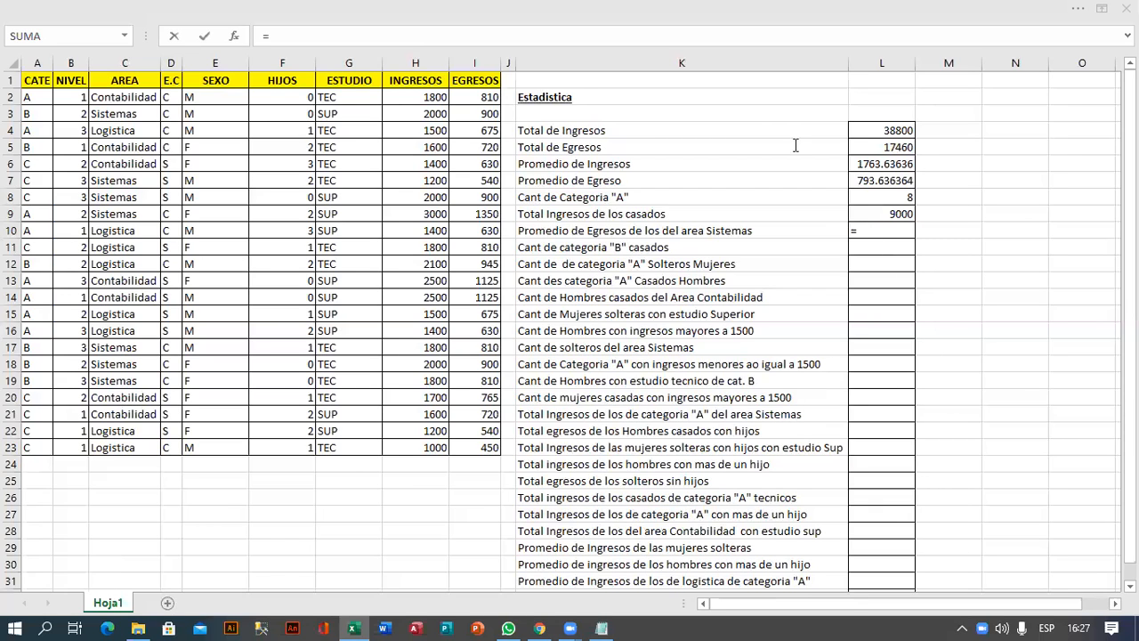
left_click(870, 230)
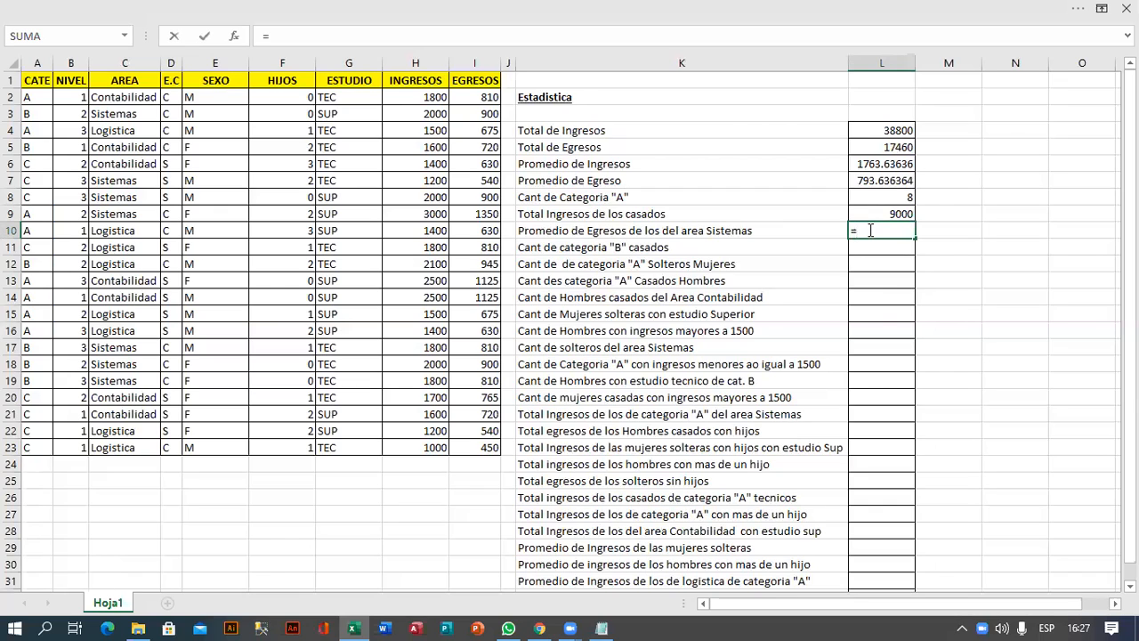
type("PROMEDIO.SI(")
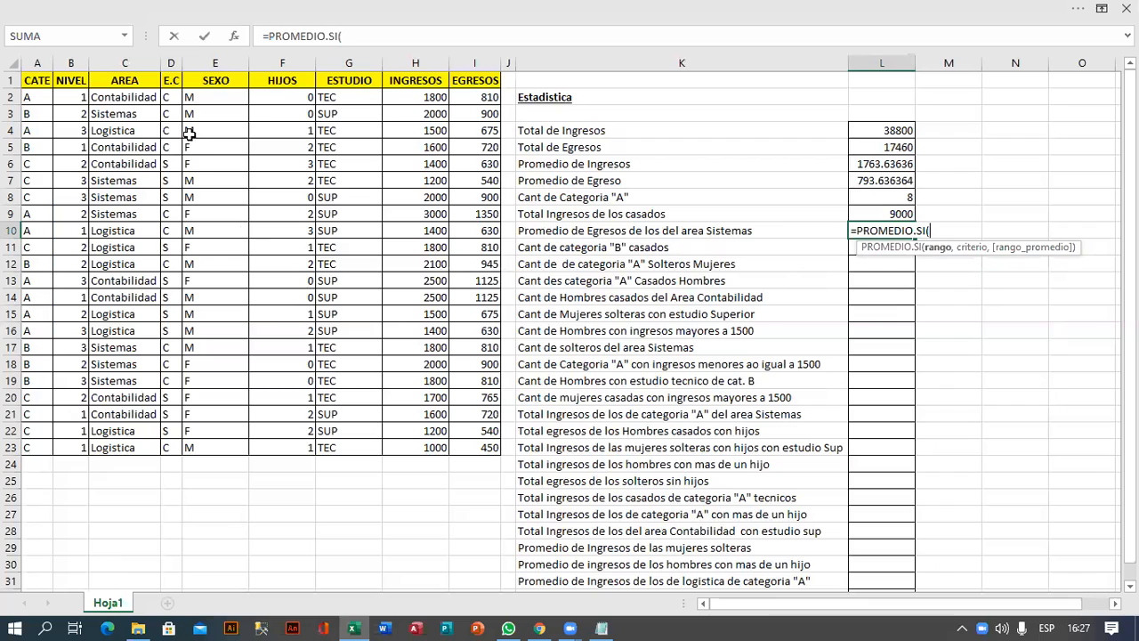
left_click_drag(124, 101, 134, 447)
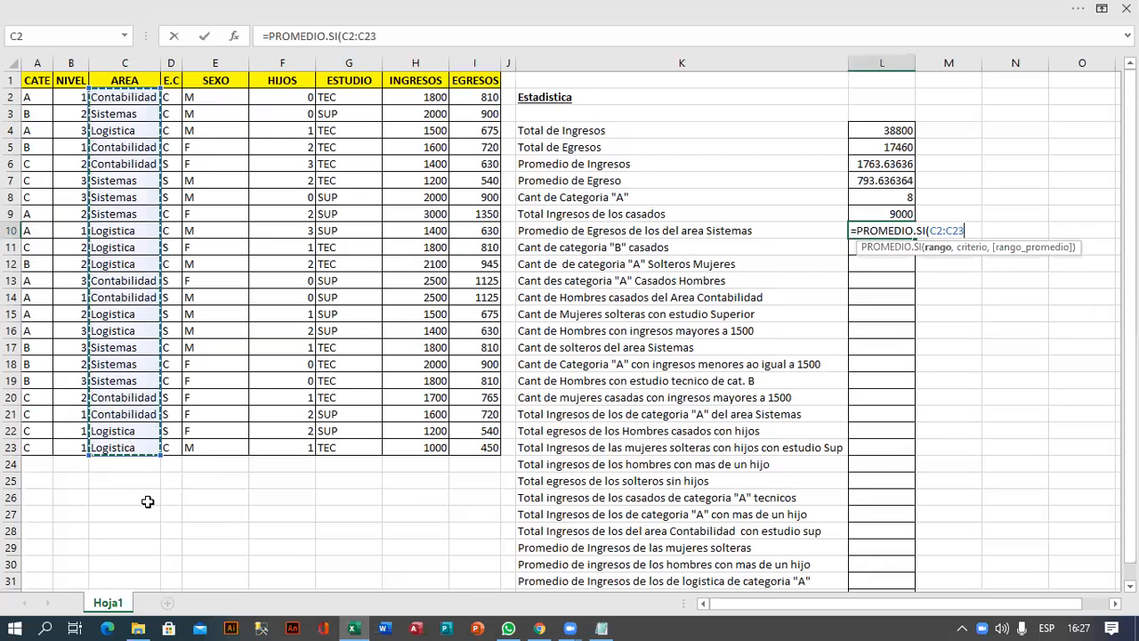
type(",\"")
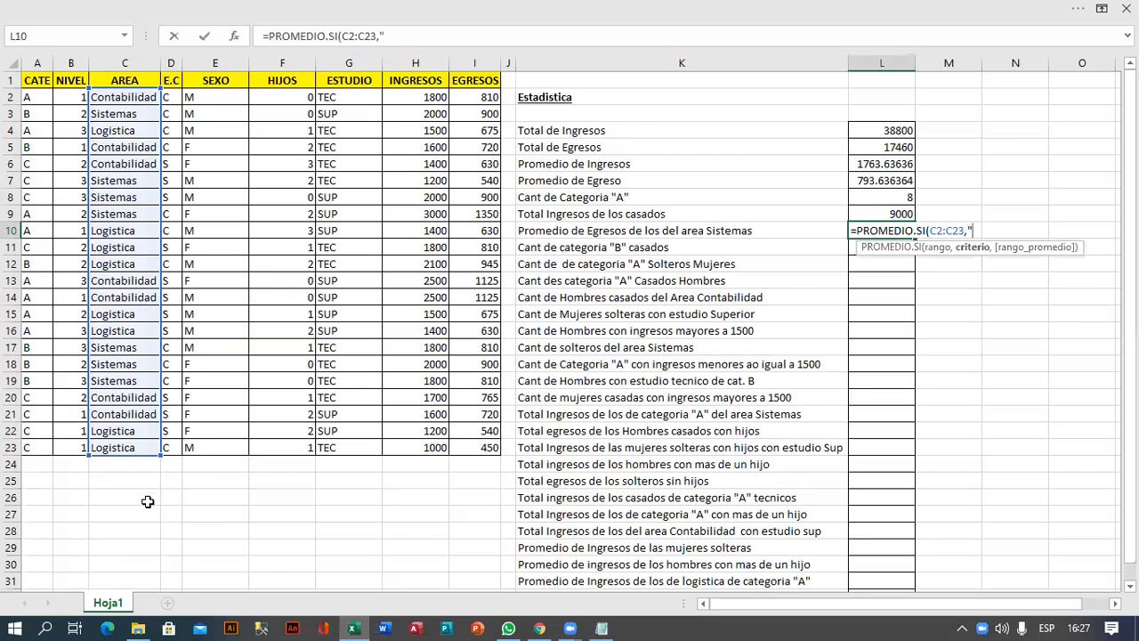
type("s")
key("BackSpace")
type("Sistemas\",")
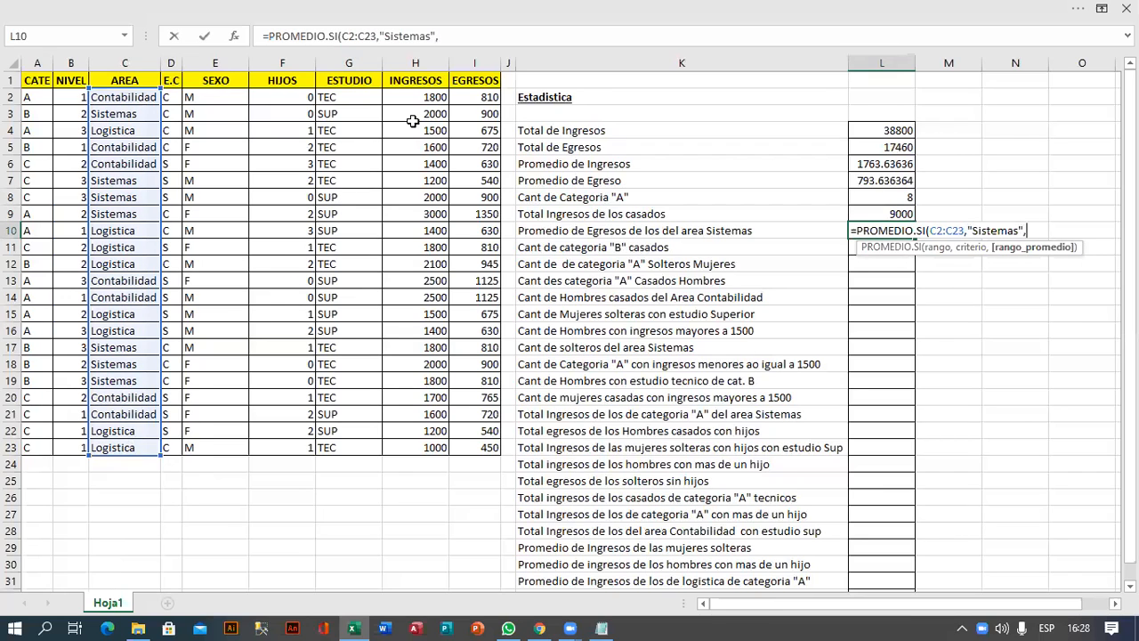
left_click_drag(463, 96, 462, 448)
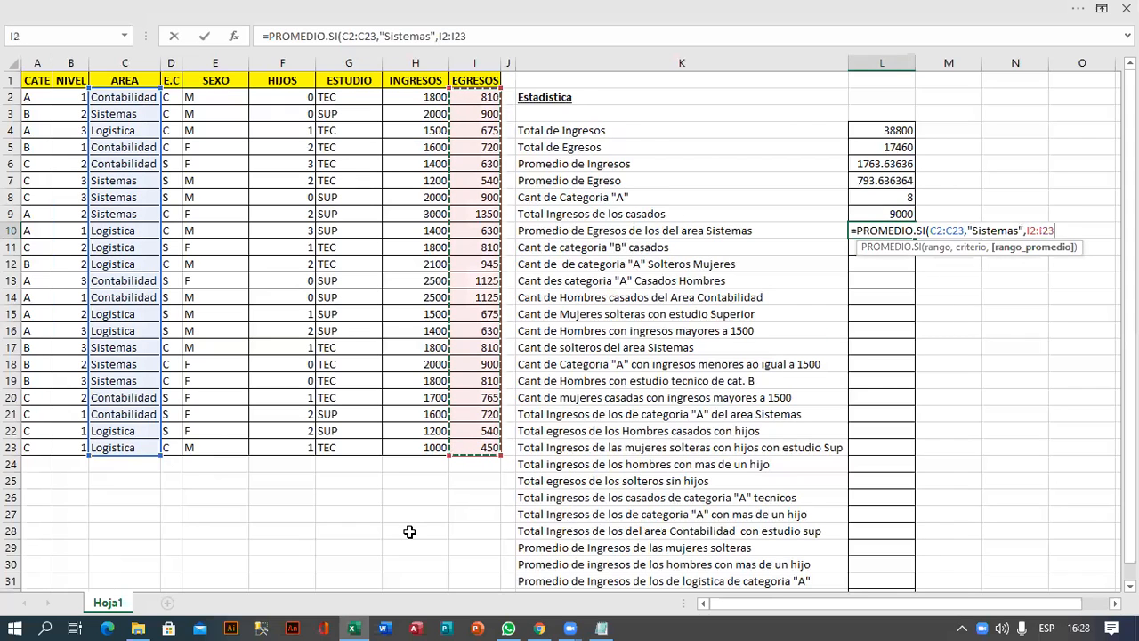
type(")")
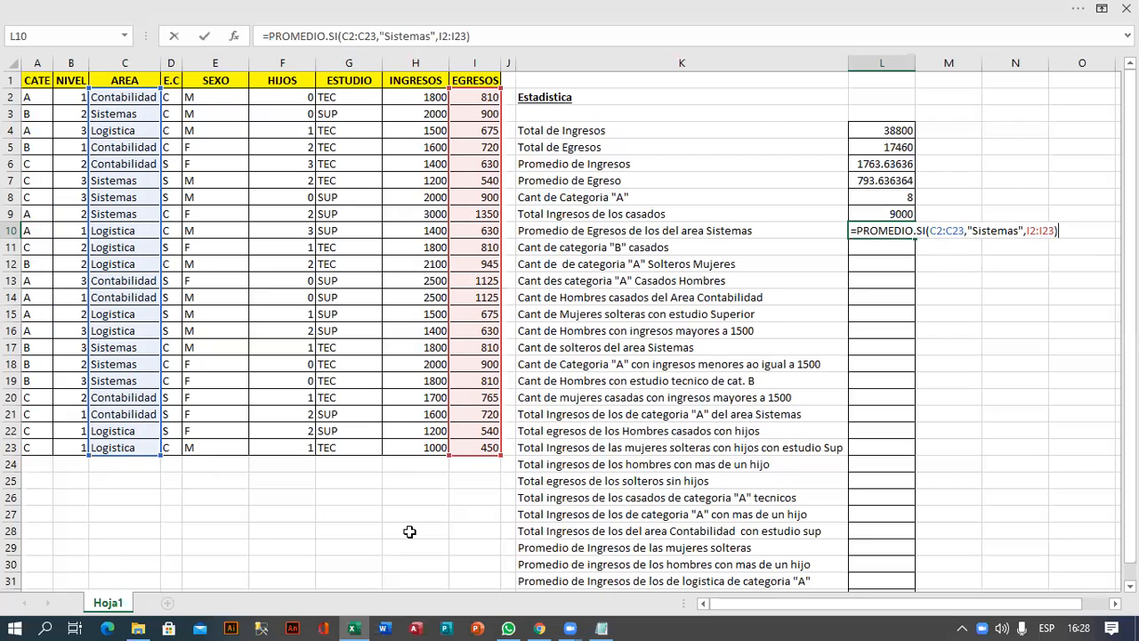
key("Return")
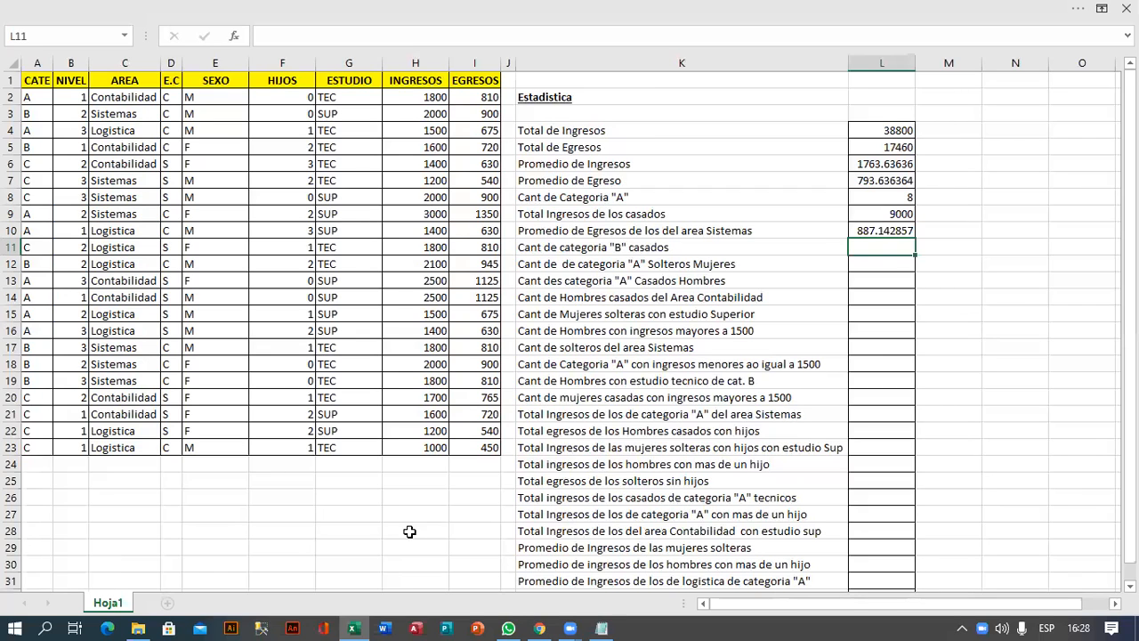
Step: Start a formula in L11 and review the CONTAR.SI syntax in the Notepad notes before returning to the workbook
type("=")
key("shift+F3")
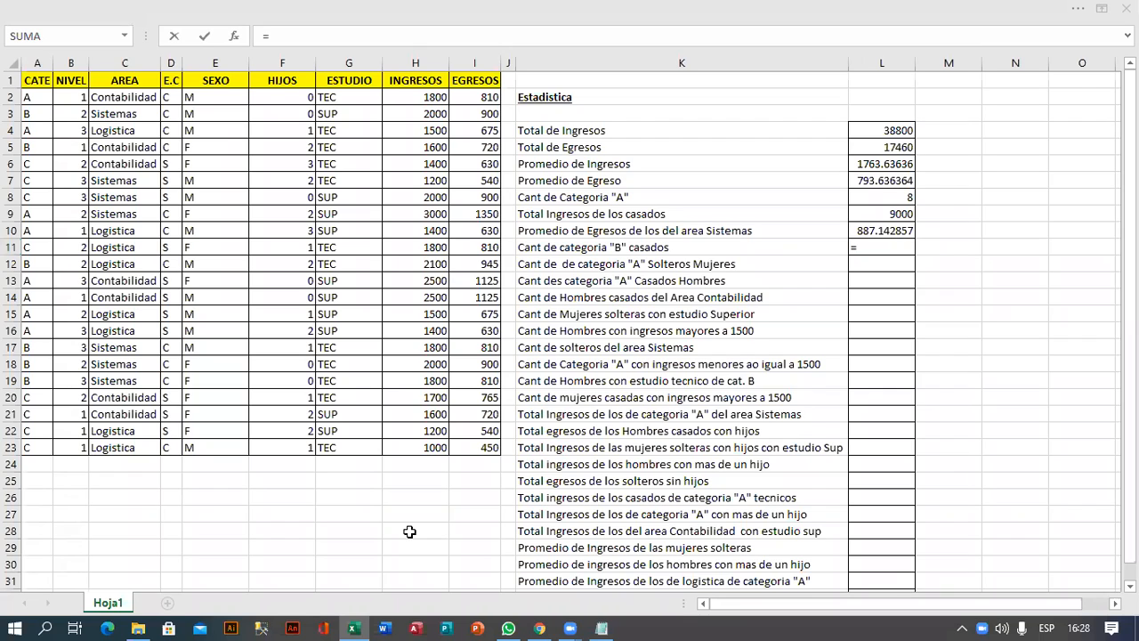
left_click(877, 248)
left_click(865, 250)
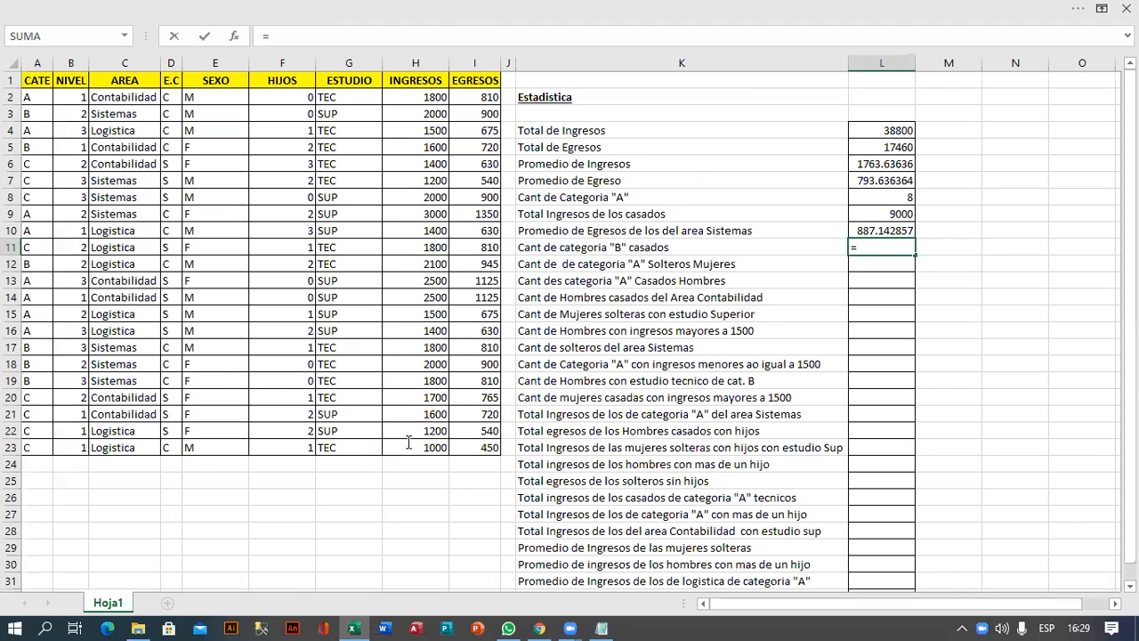
key("alt+Tab")
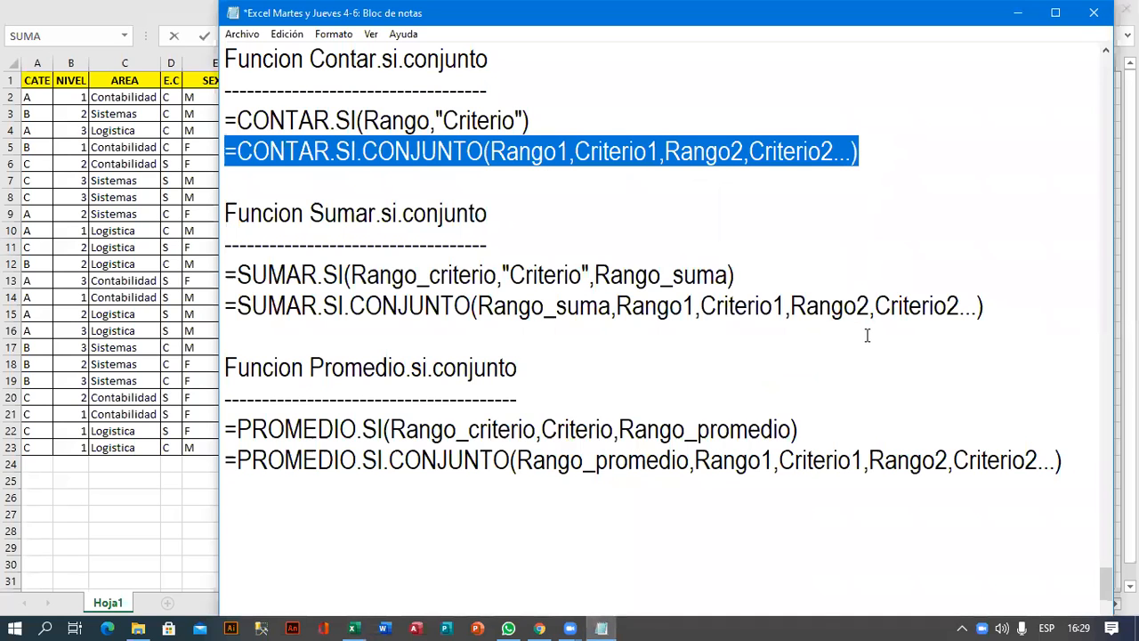
left_click_drag(535, 122, 233, 107)
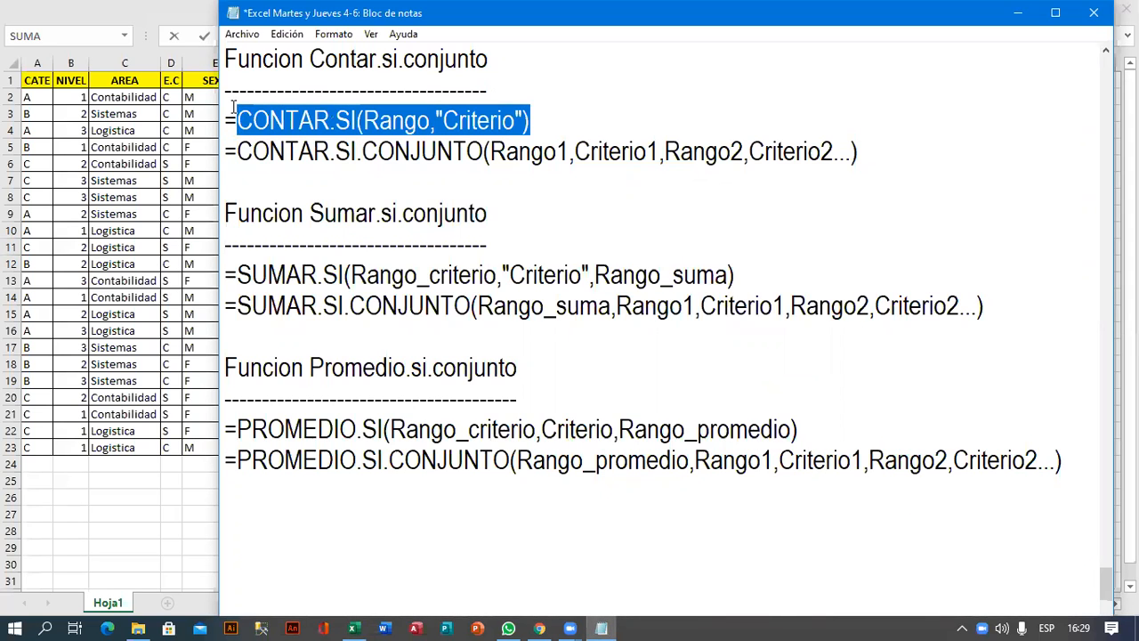
left_click(1016, 18)
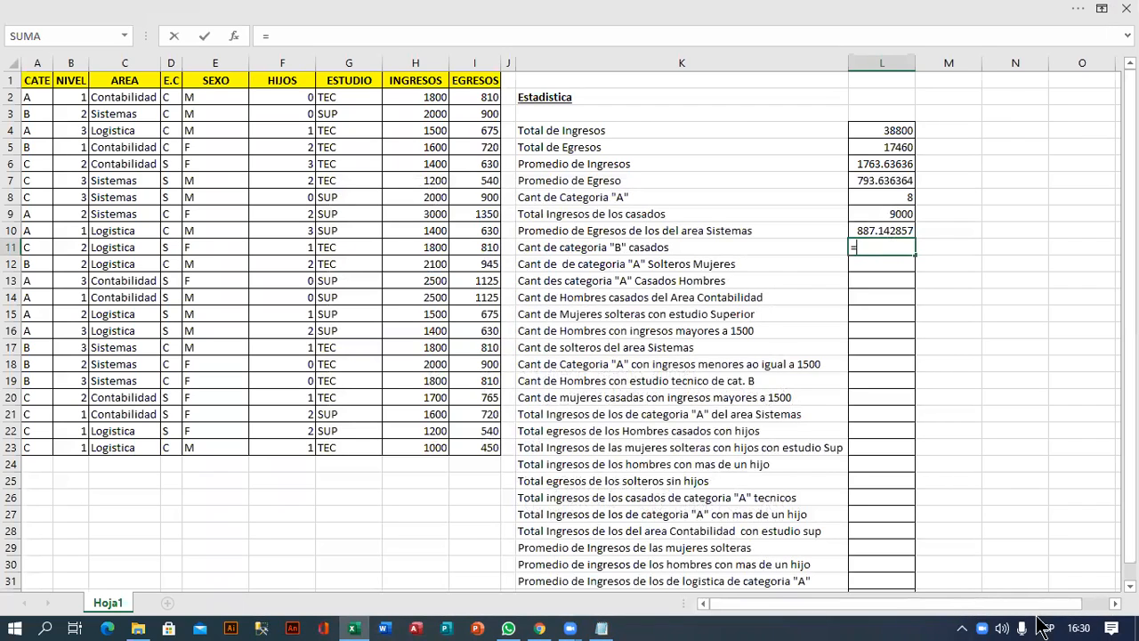
Step: Insert the CONTAR.SI.CONJUNTO function into the formula in L11
scroll(570, 329, "right", 1)
scroll(569, 329, "right", 3)
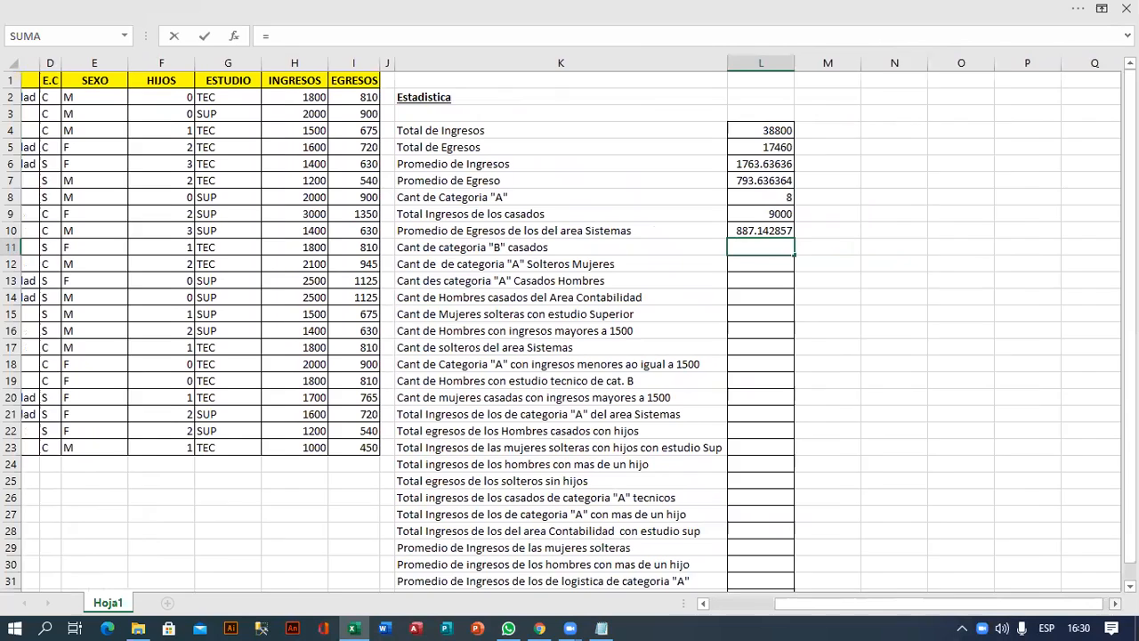
type("CONTAR")
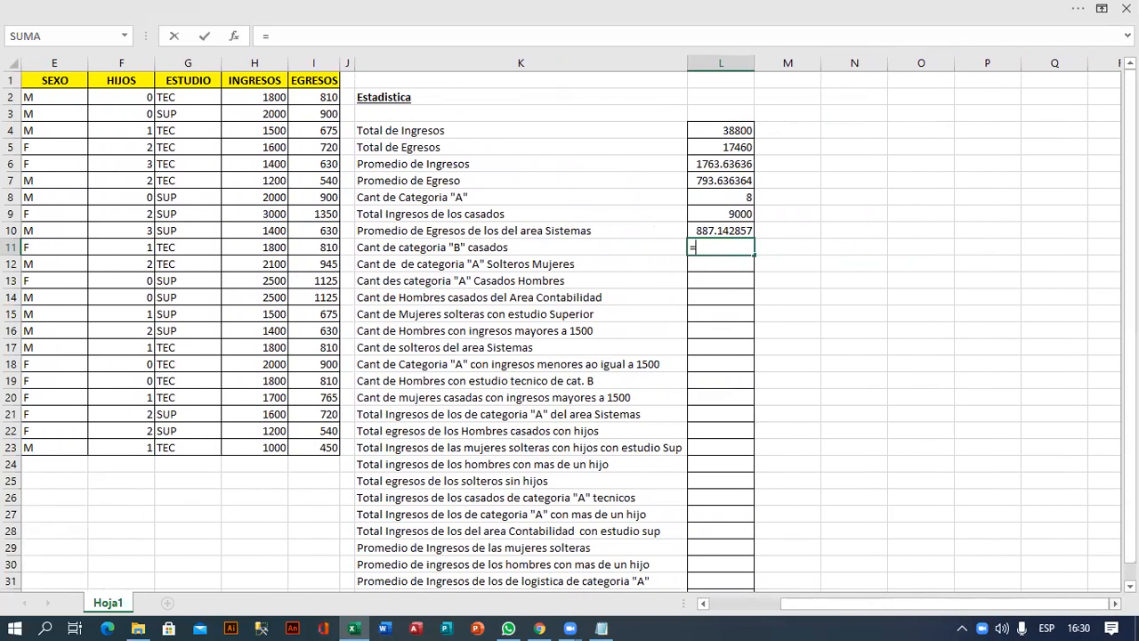
key("Down")
key("Down")
key("Down")
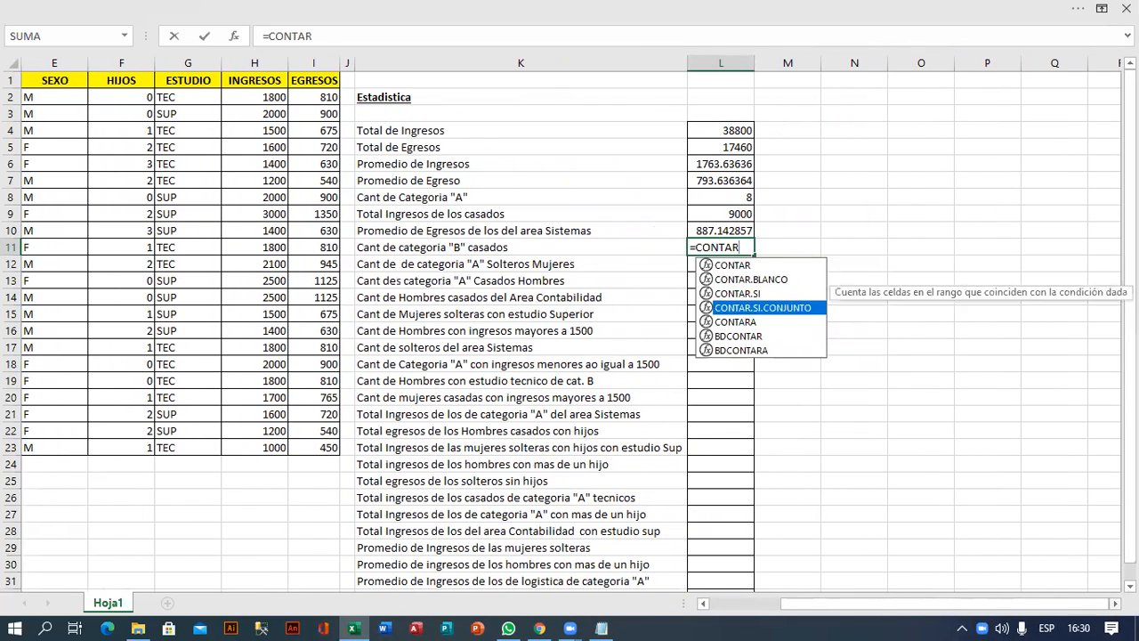
key("Tab")
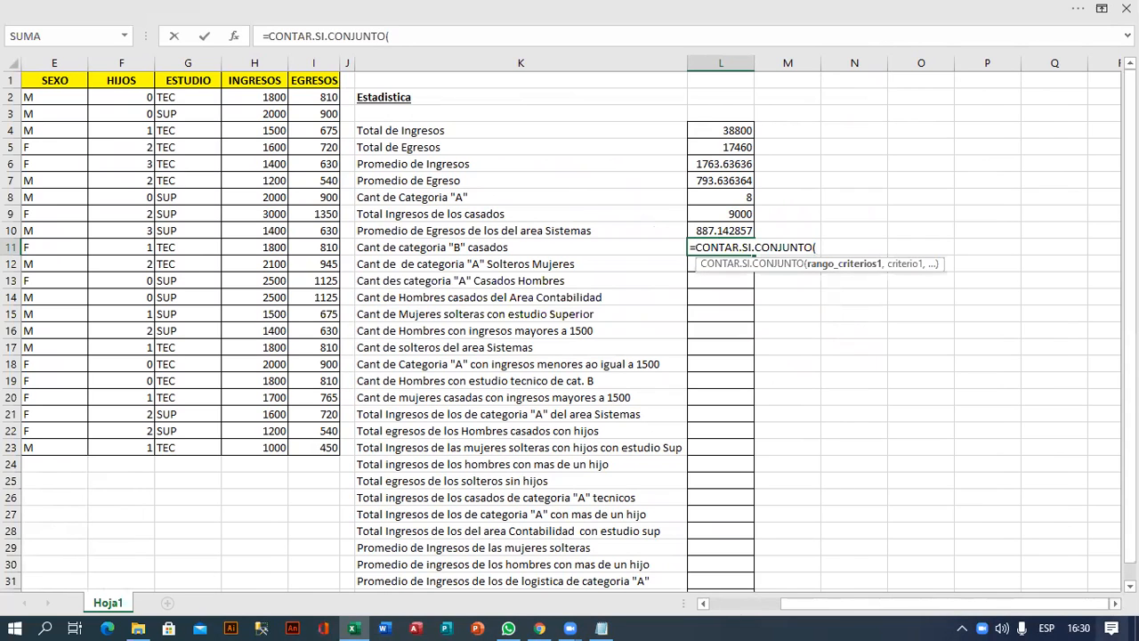
Step: Complete the Cant de categoria "B" casados formula in L11 as =CONTAR.SI.CONJUNTO(A2:A23,"B",D2:D23,"C")
left_click_drag(928, 604, 931, 569)
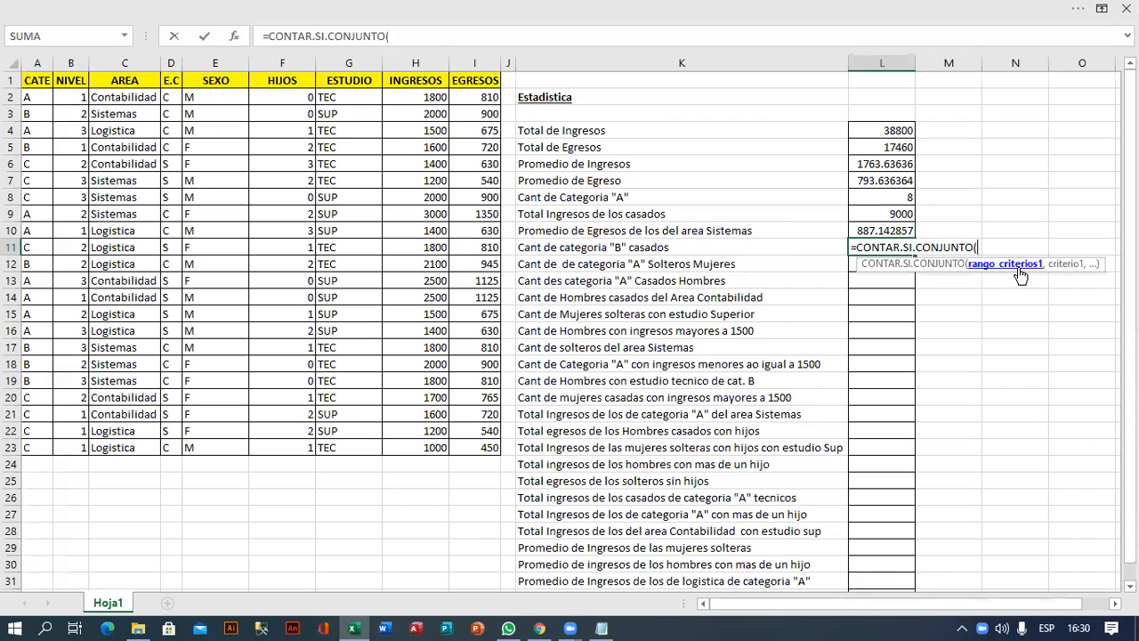
left_click(33, 98)
left_click_drag(44, 127, 30, 447)
type(",")
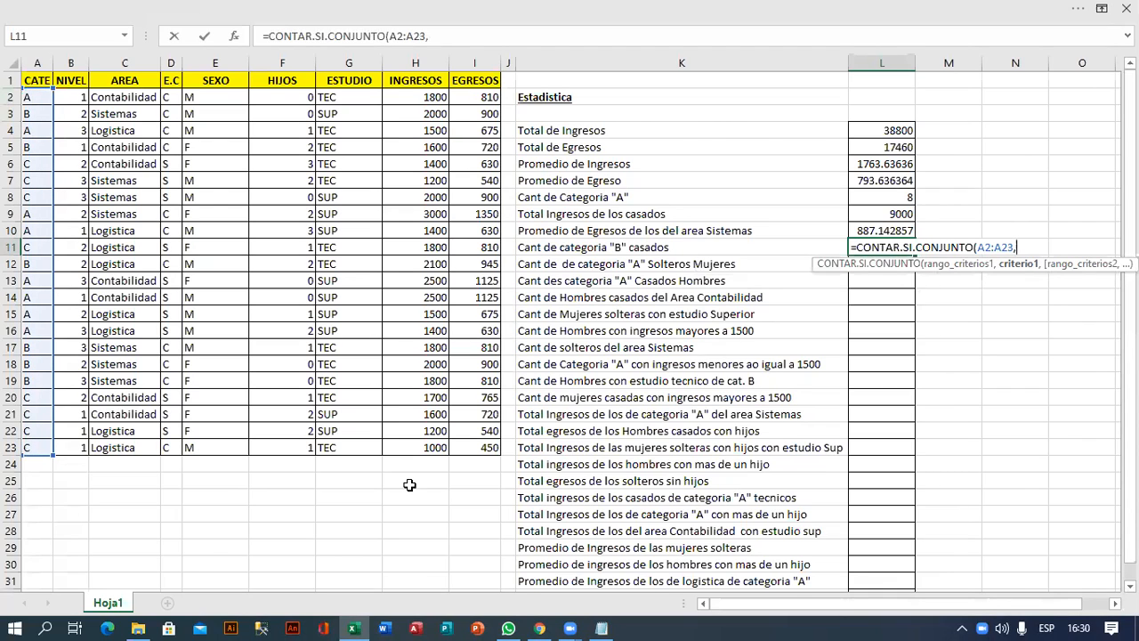
type("\"B\",")
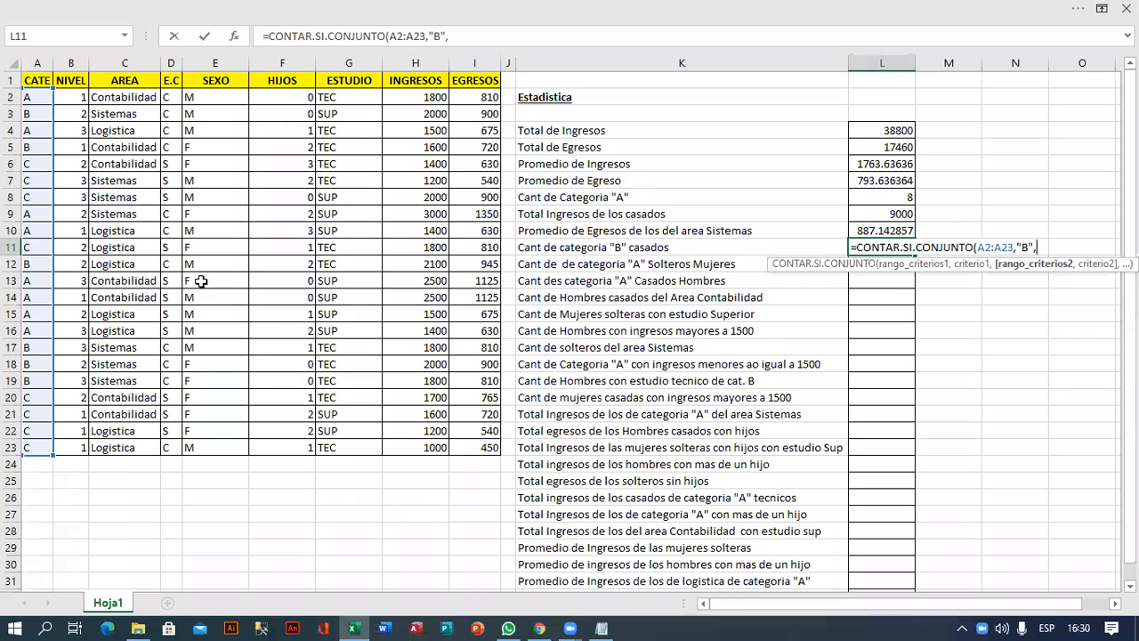
left_click_drag(172, 97, 172, 448)
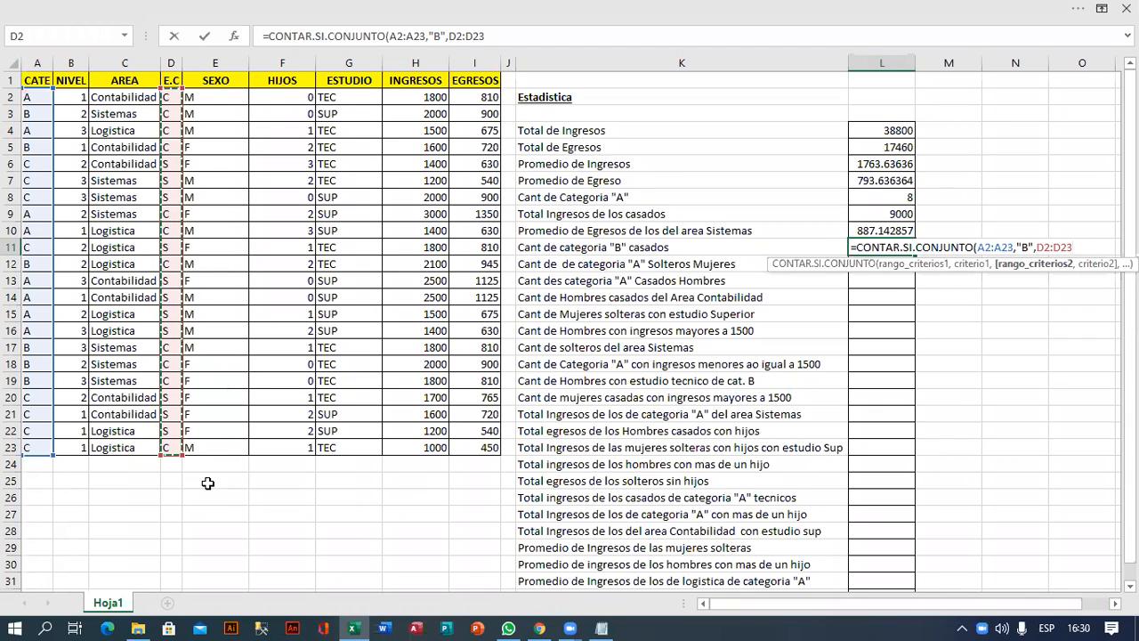
type(",\"")
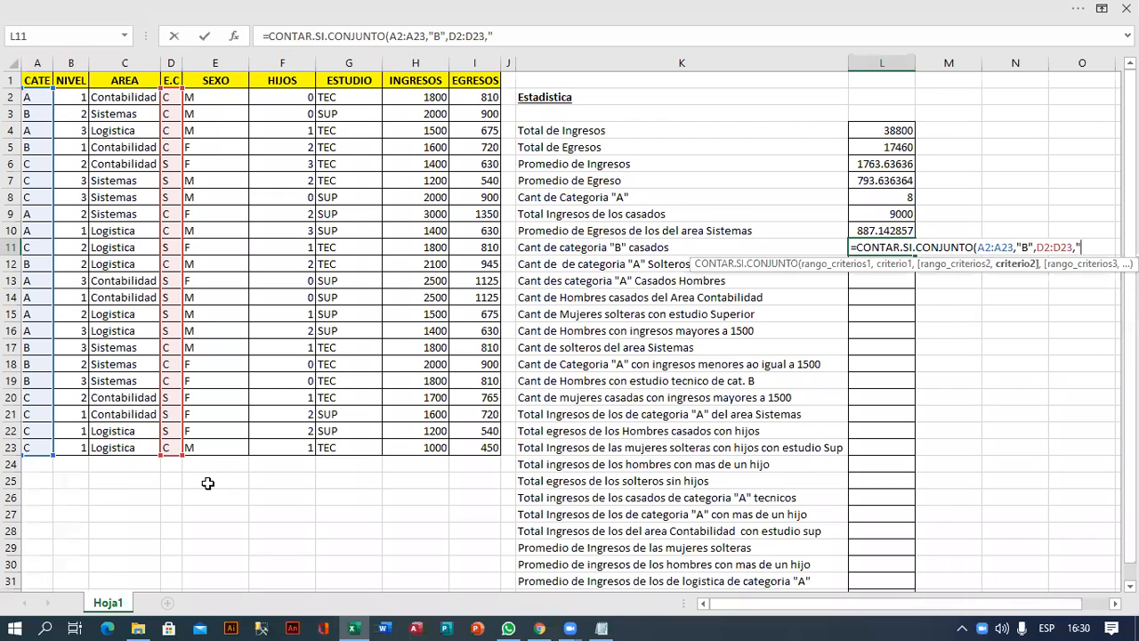
type("C\")")
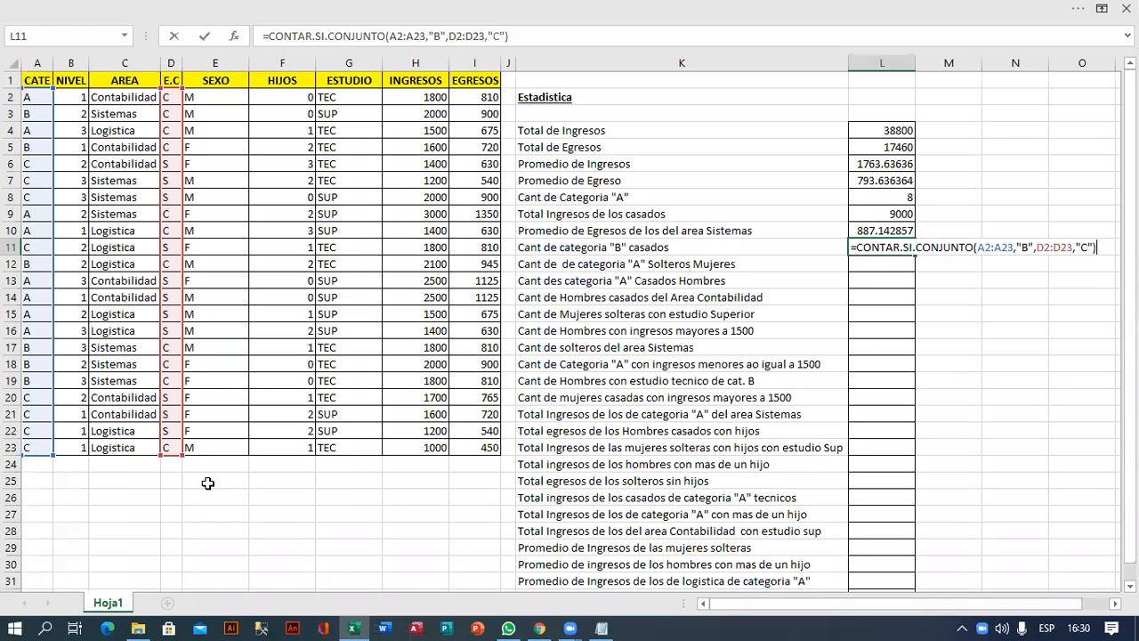
scroll(566, 418, "down", 1)
scroll(566, 418, "up", 1)
key("Return")
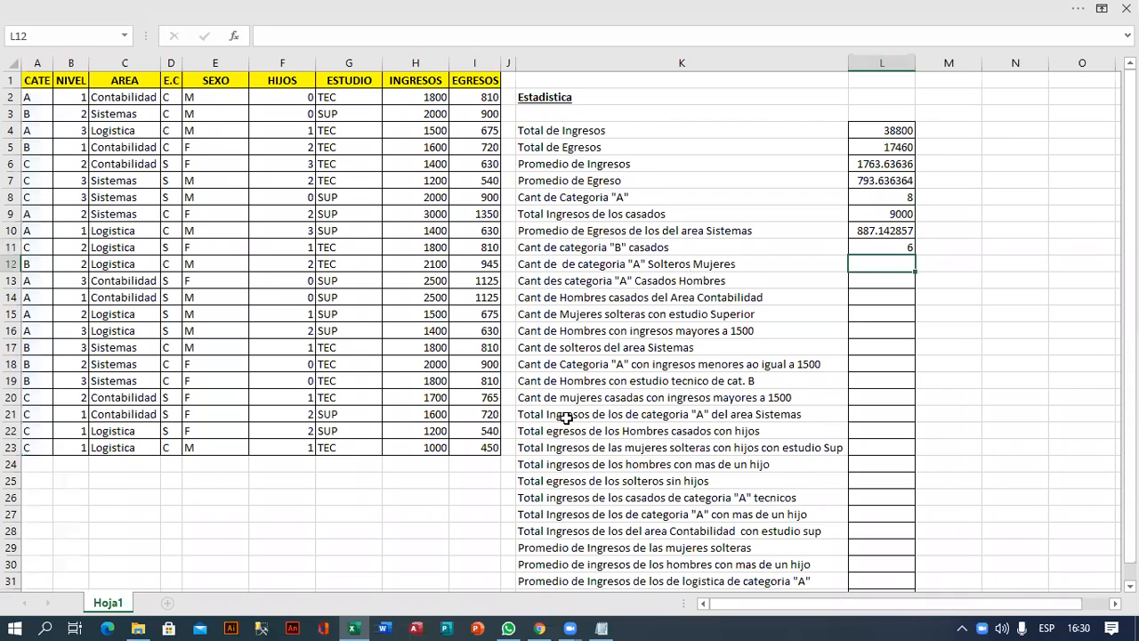
Step: Check the L11 count against the table by going through the rows with category B and marital status C
key("Up")
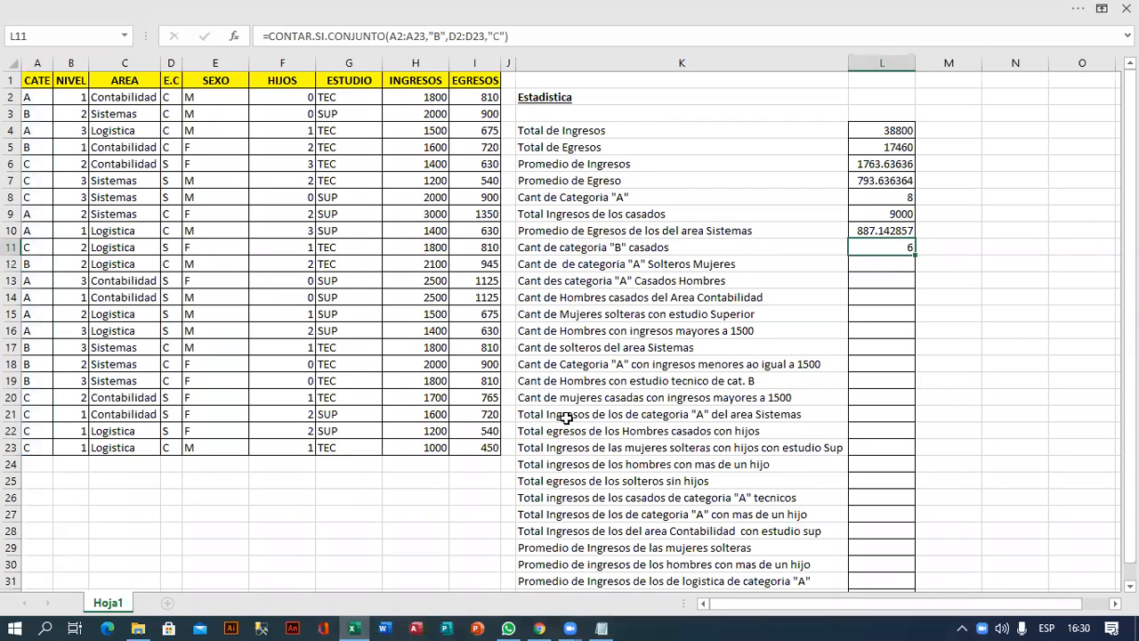
left_click_drag(35, 114, 168, 114)
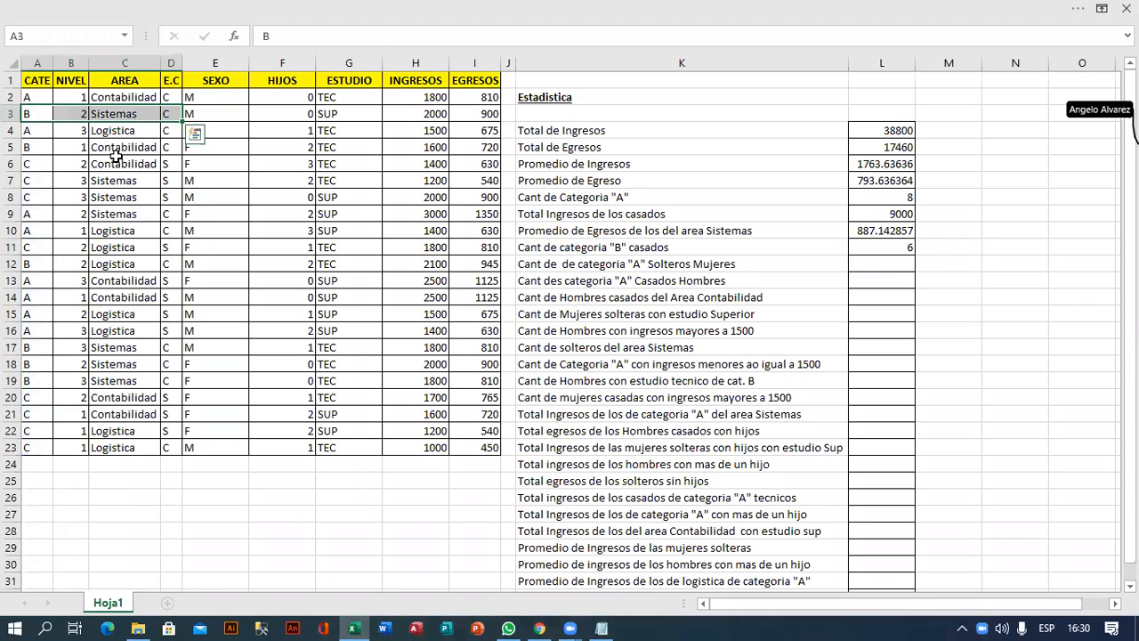
left_click_drag(31, 148, 165, 153)
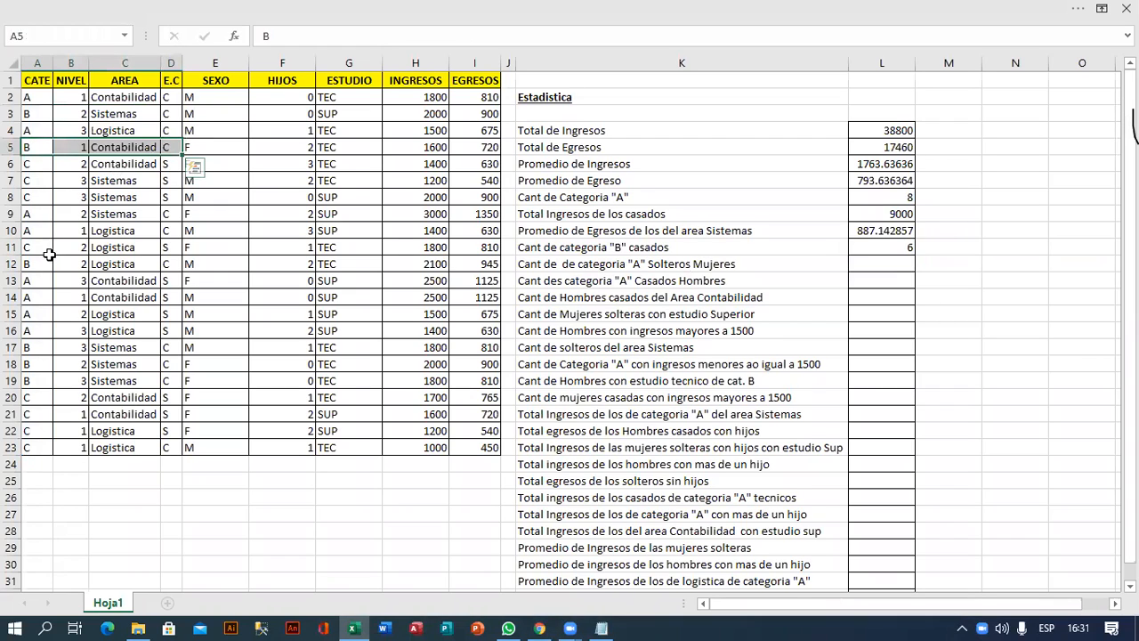
left_click_drag(35, 262, 171, 262)
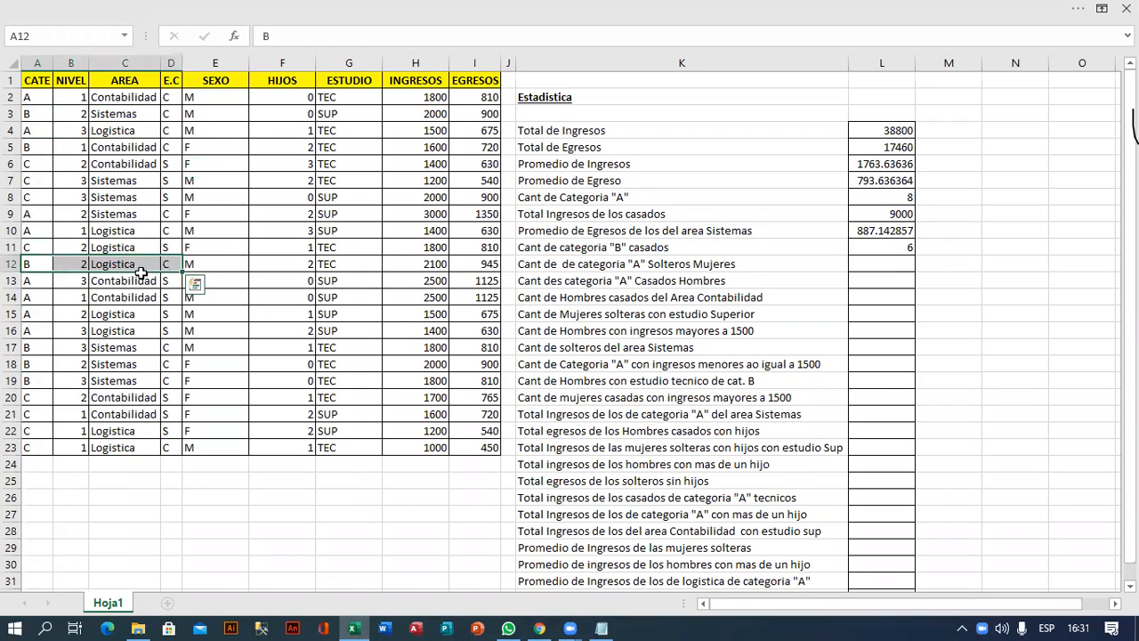
left_click_drag(34, 345, 169, 343)
left_click_drag(39, 366, 169, 363)
left_click_drag(35, 379, 166, 363)
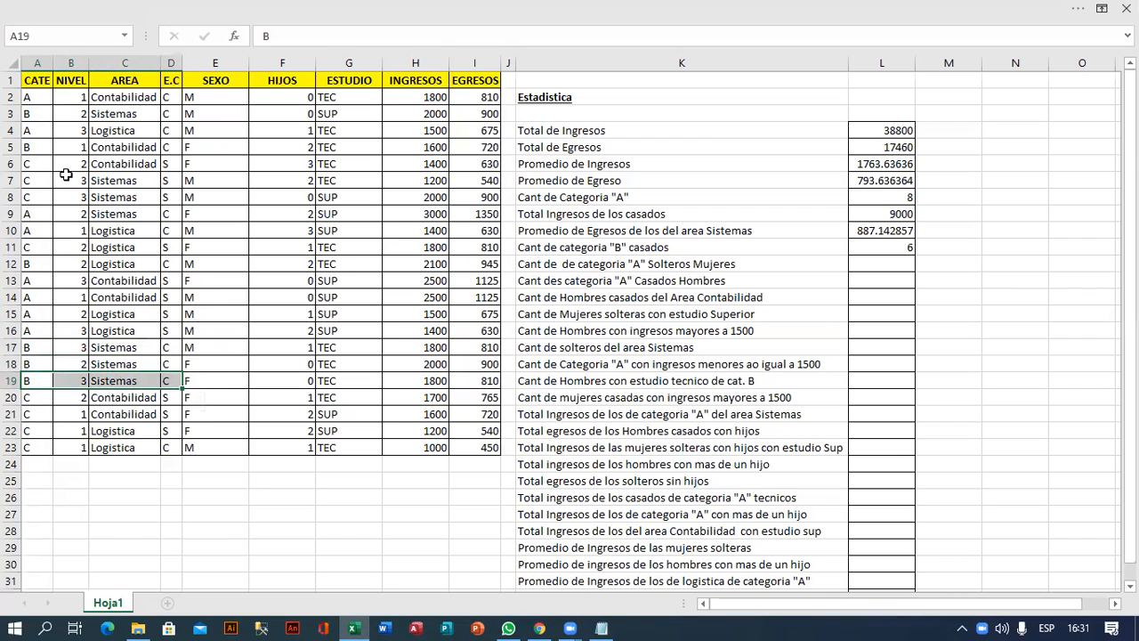
left_click_drag(40, 116, 173, 120)
left_click_drag(36, 149, 142, 149)
left_click_drag(40, 264, 170, 264)
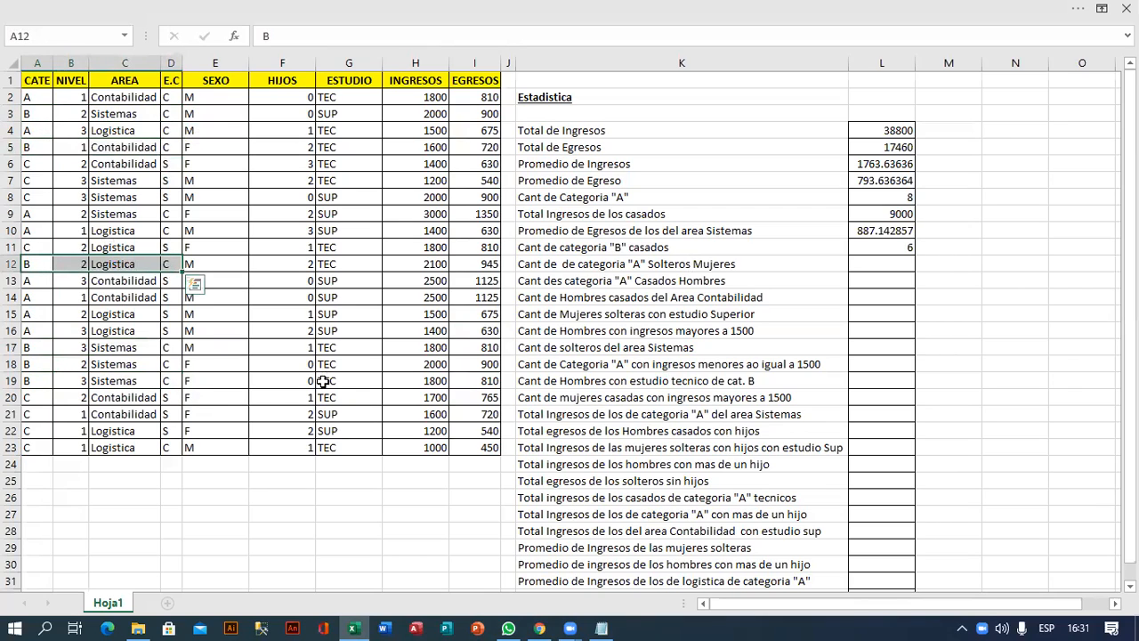
left_click(217, 392)
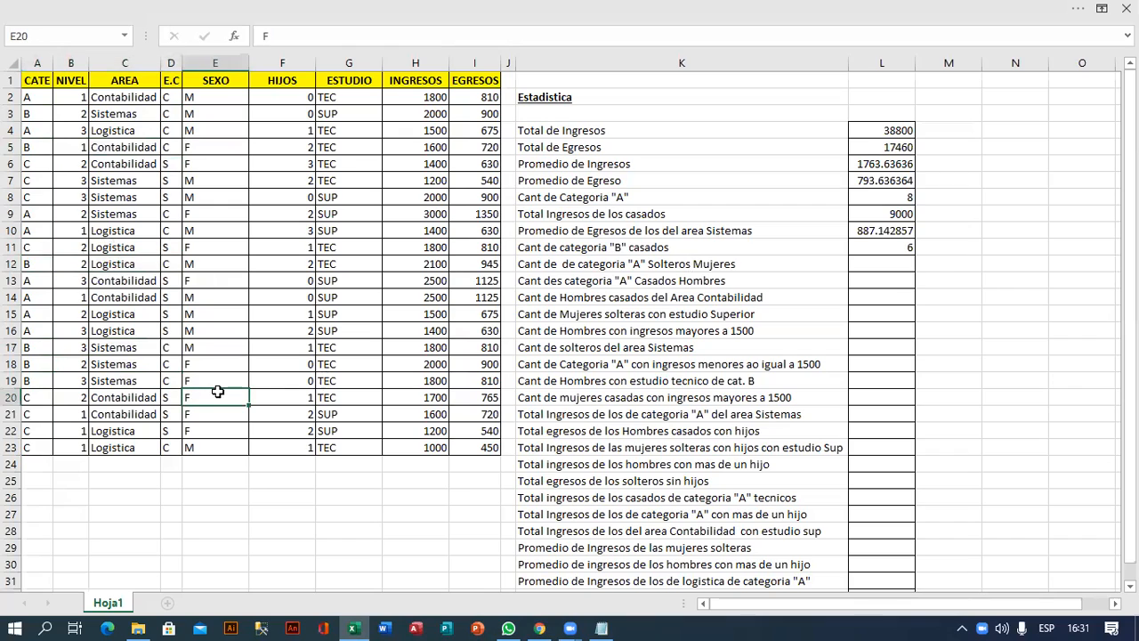
Step: Review the Cant de categoria "A" Solteros Mujeres label in K12 and its empty result cell L12
left_click(881, 265)
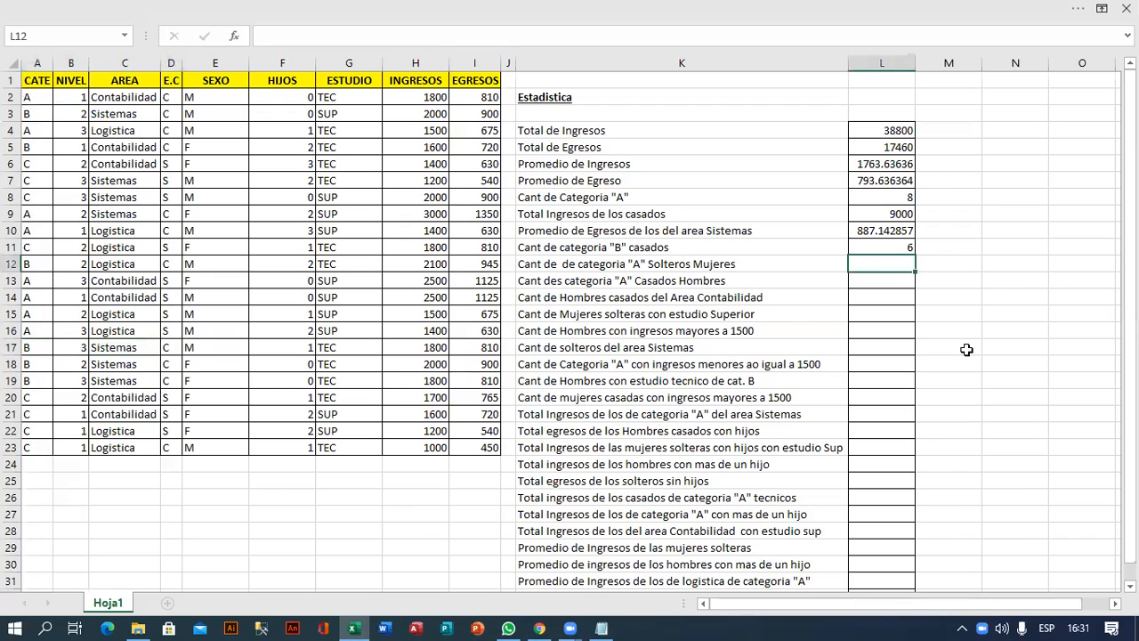
left_click(669, 266)
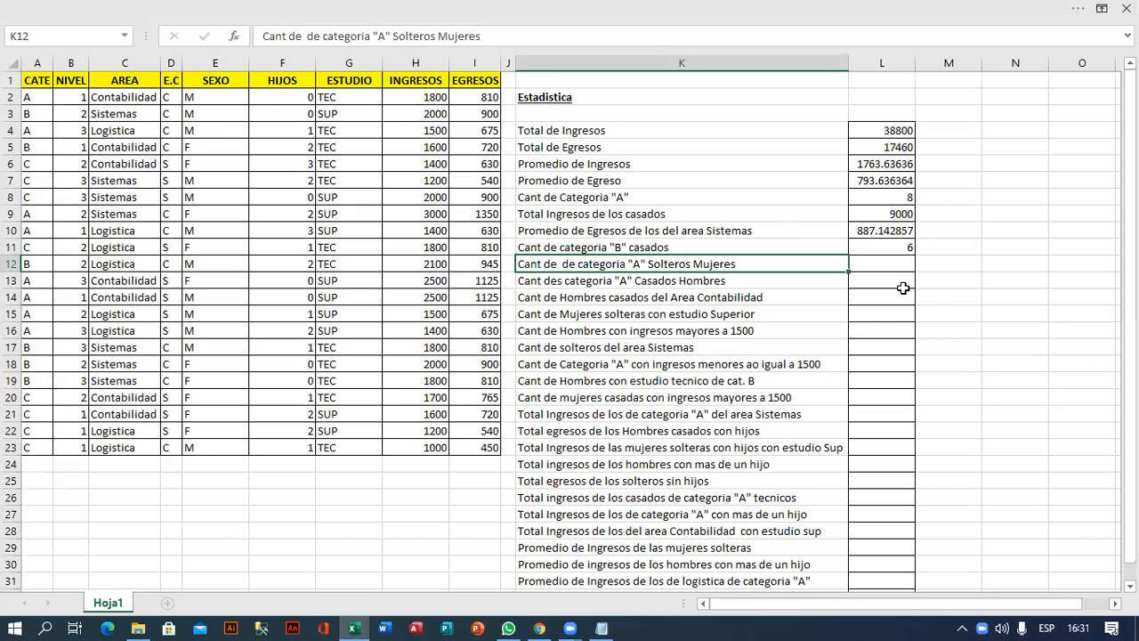
left_click(894, 262)
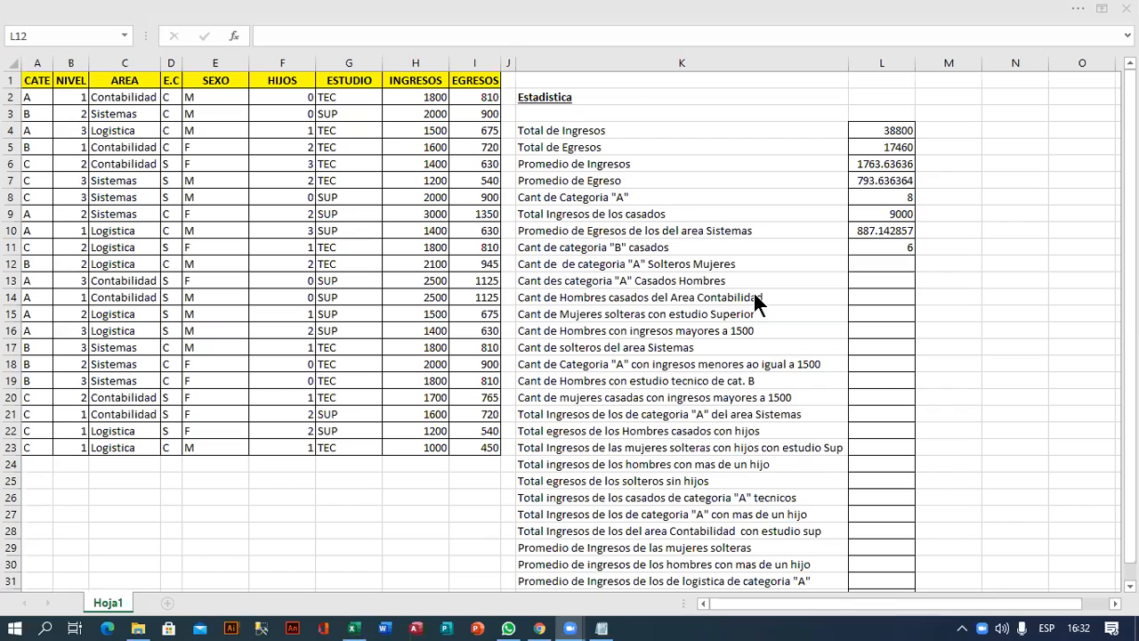
left_click(887, 268)
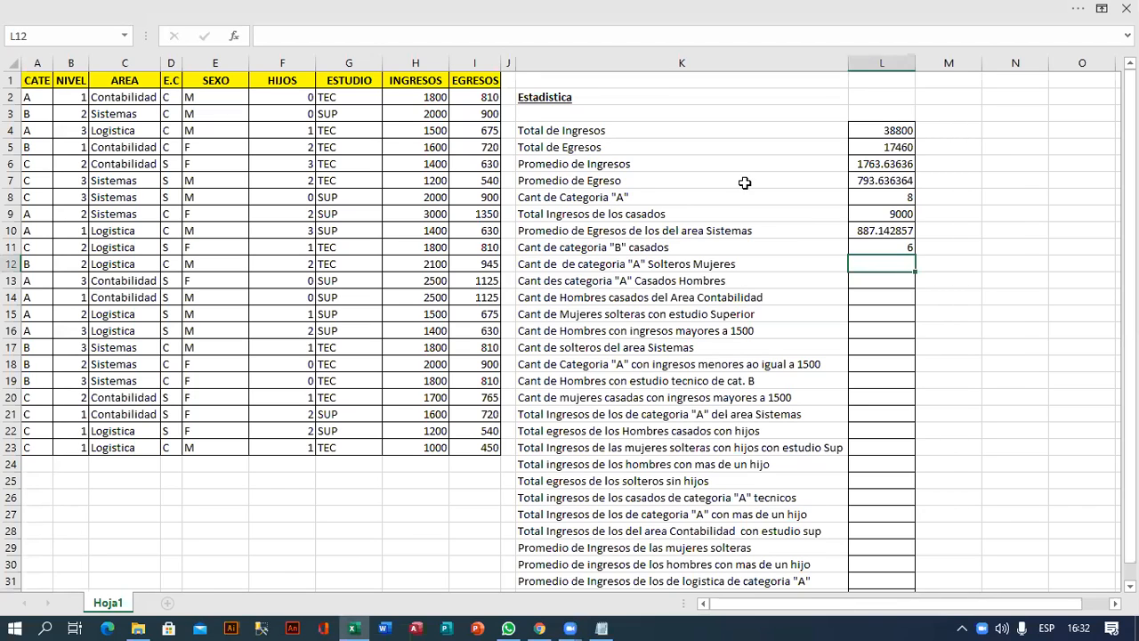
left_click(874, 264)
left_click(546, 263)
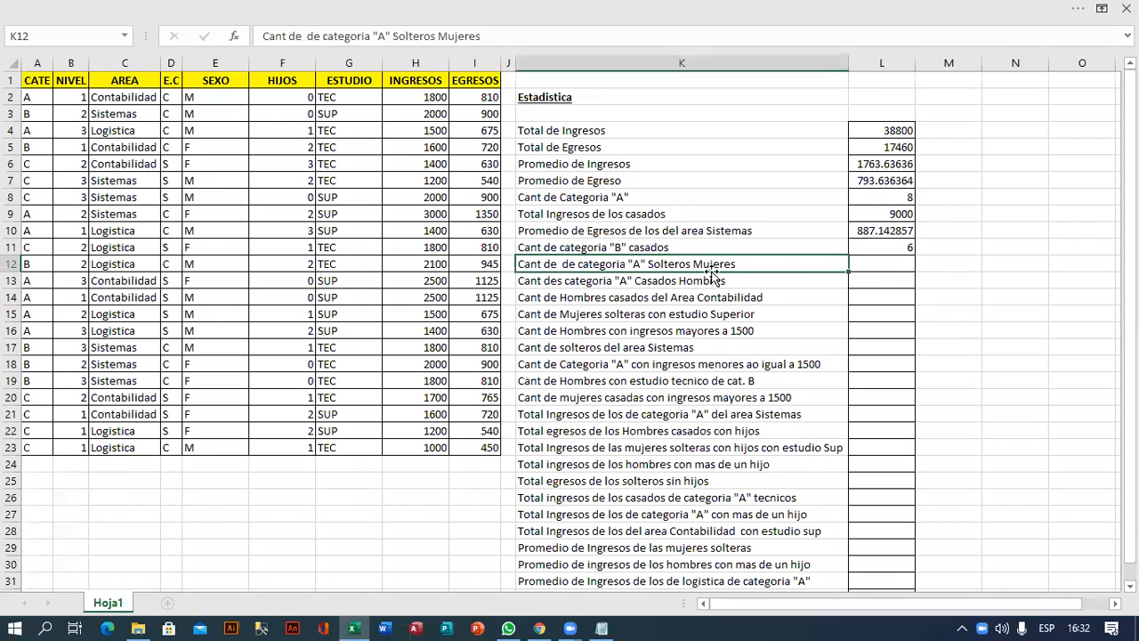
left_click(870, 279)
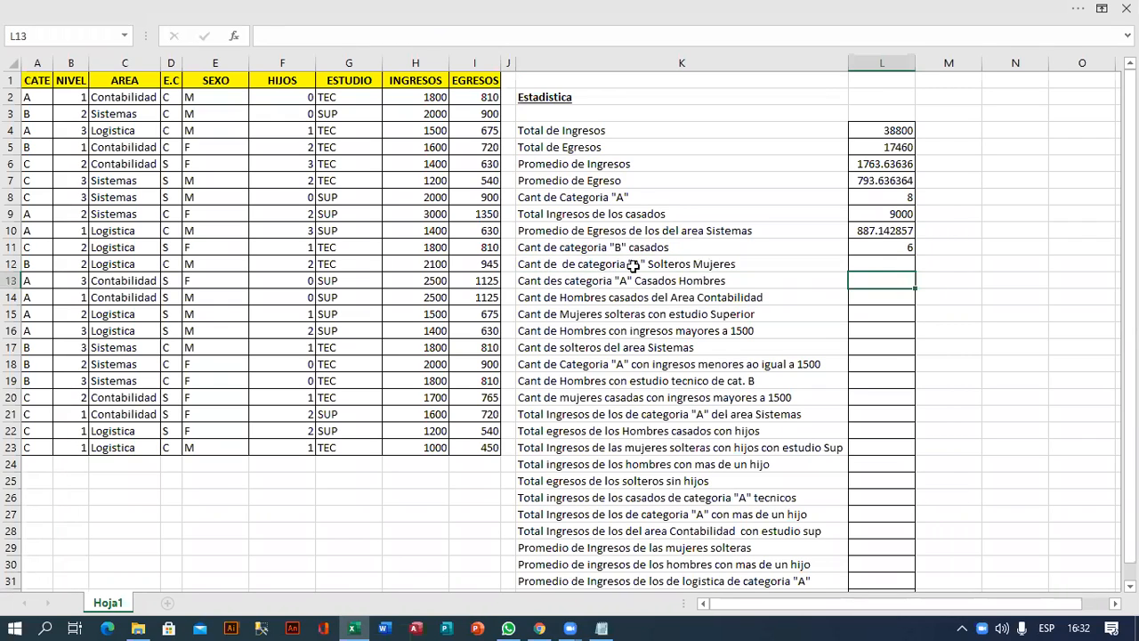
Step: Start a formula in L12 with the CONTAR.SI.CONJUNTO function for the single women of category "A"
left_click(872, 265)
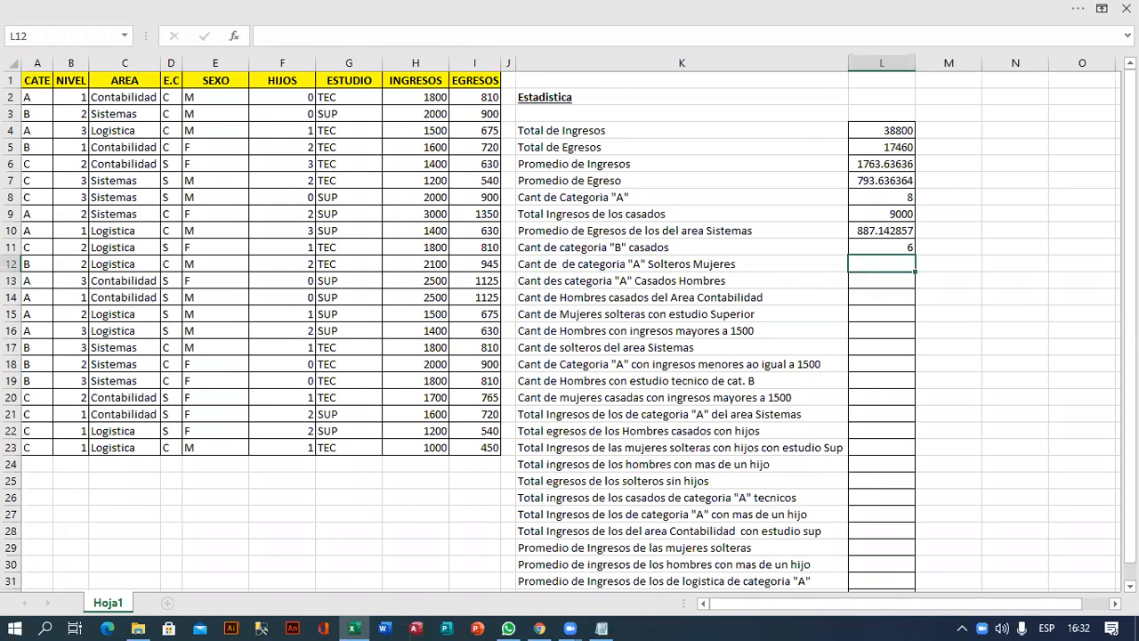
scroll(1103, 520, "right", 2)
type("=")
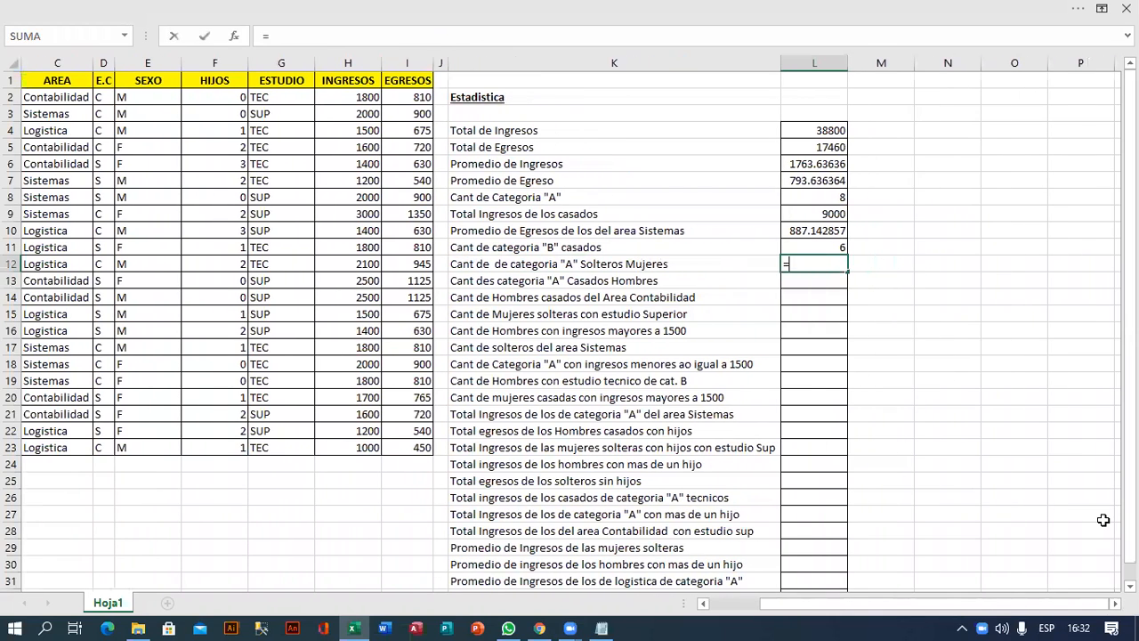
type("CONTAR")
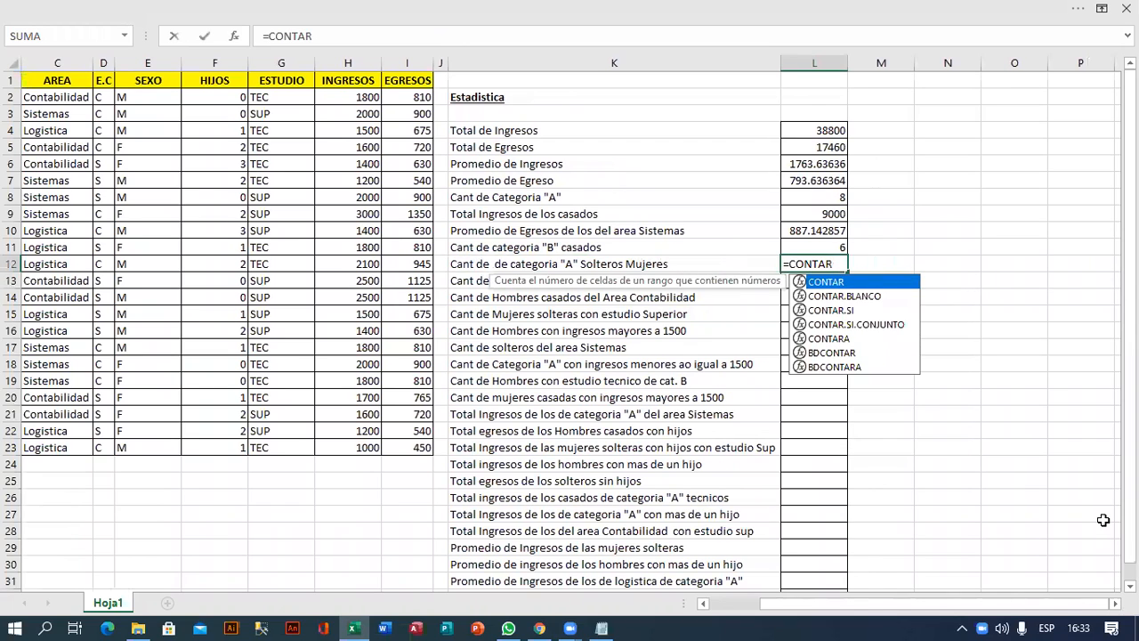
key("Down")
key("Down")
key("Down")
key("Tab")
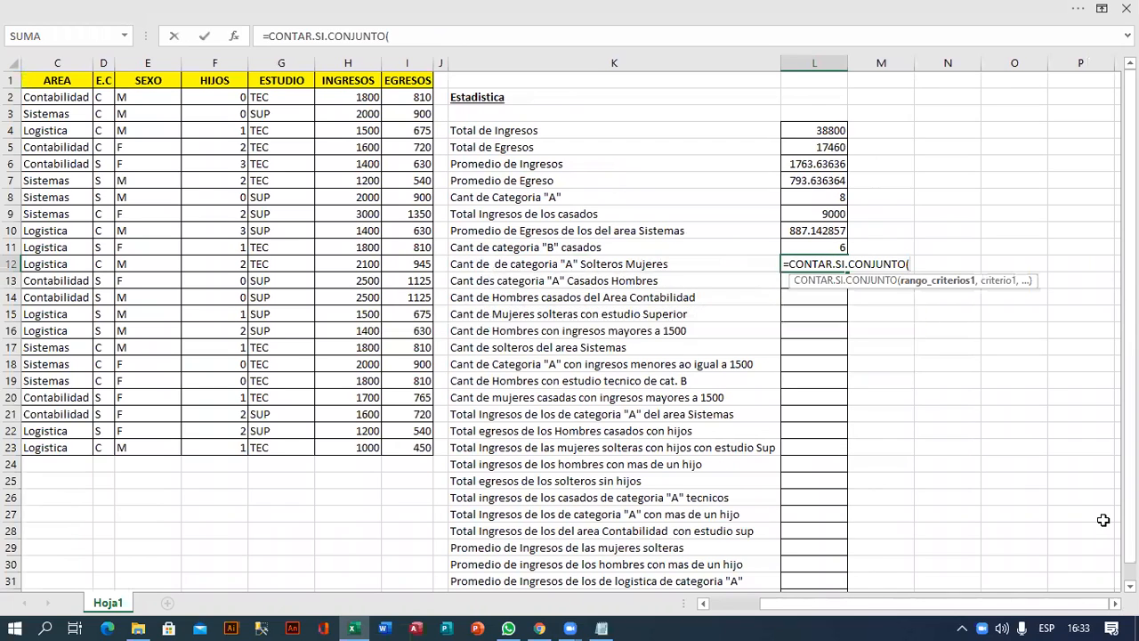
left_click(912, 265)
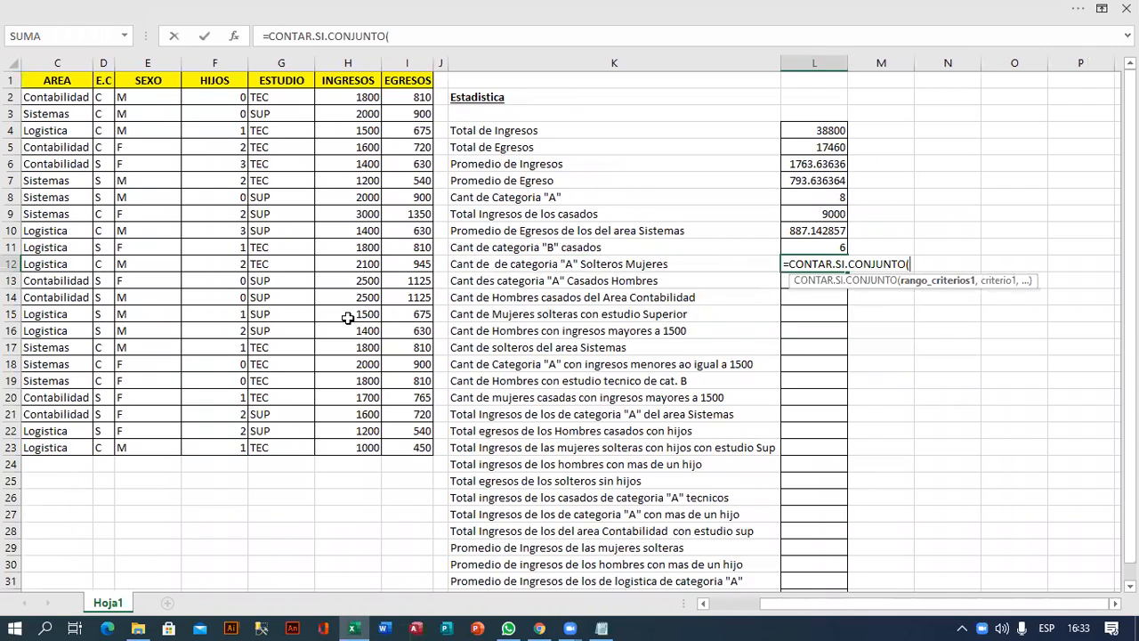
Step: Add the category condition A2:A23,"A" and the marital status condition D2:D23,"S" to the L12 formula
scroll(572, 464, "left", 2)
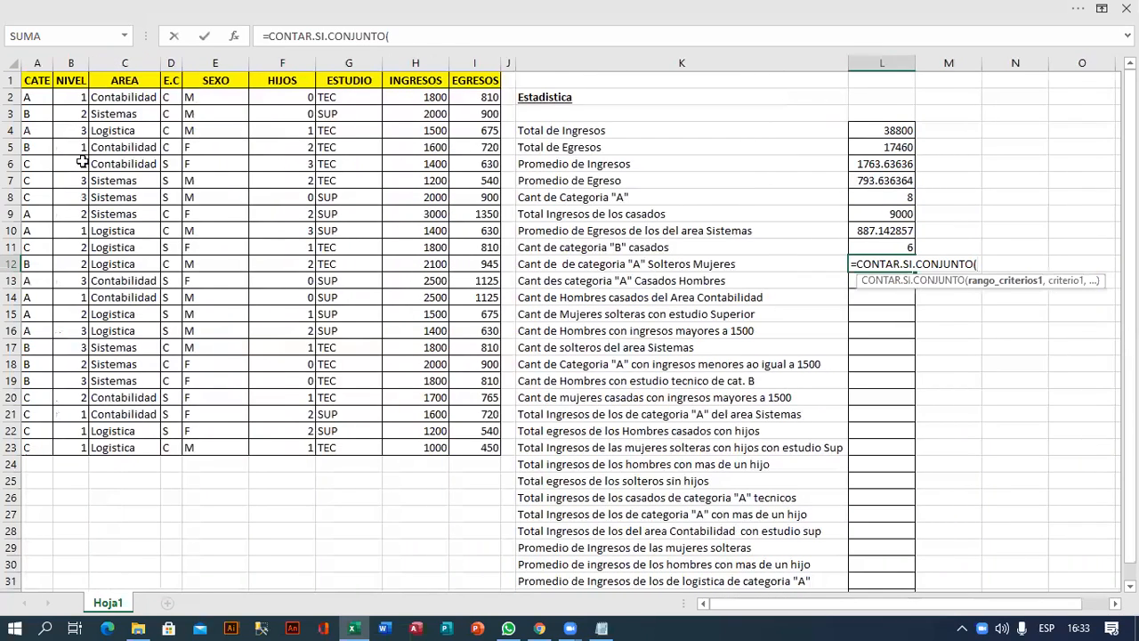
left_click(41, 100)
left_click_drag(41, 114, 36, 448)
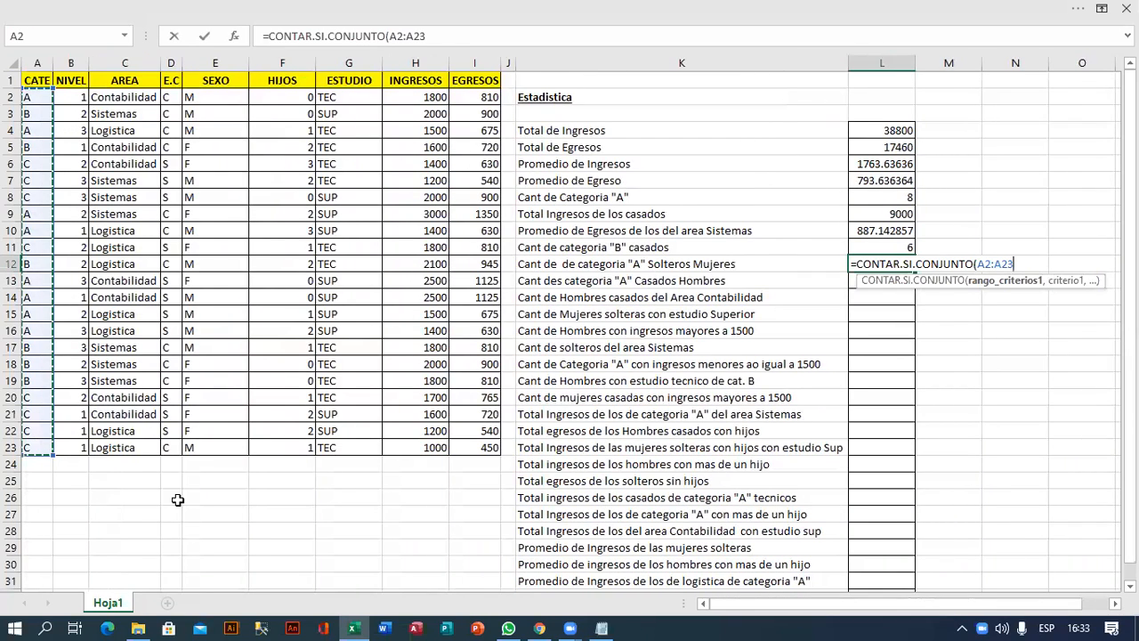
type(",")
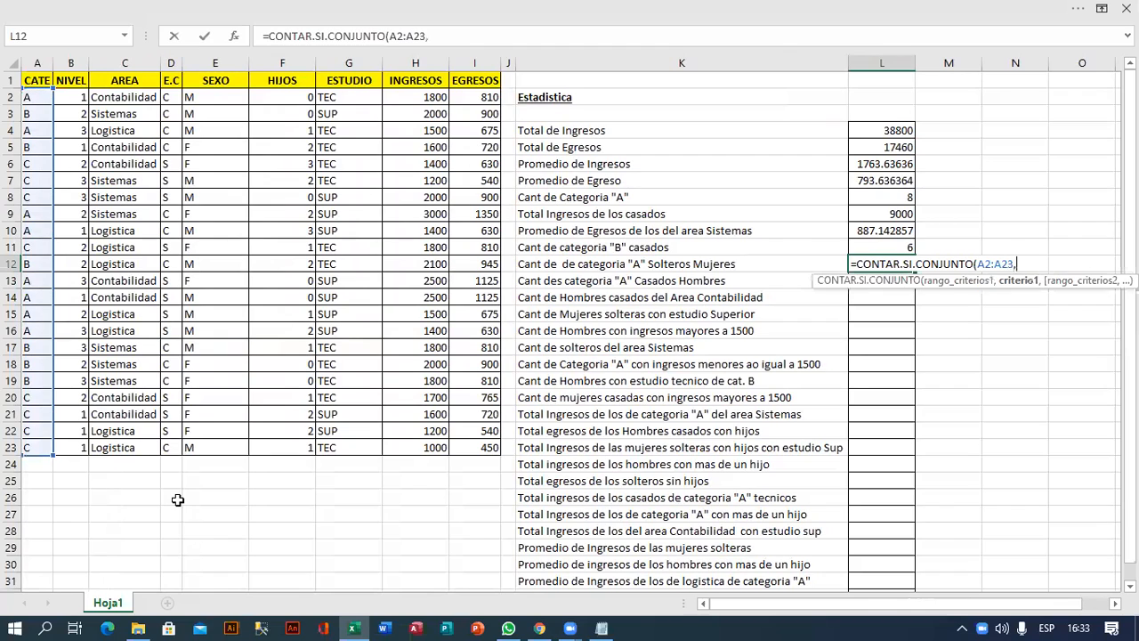
type("\"A\",")
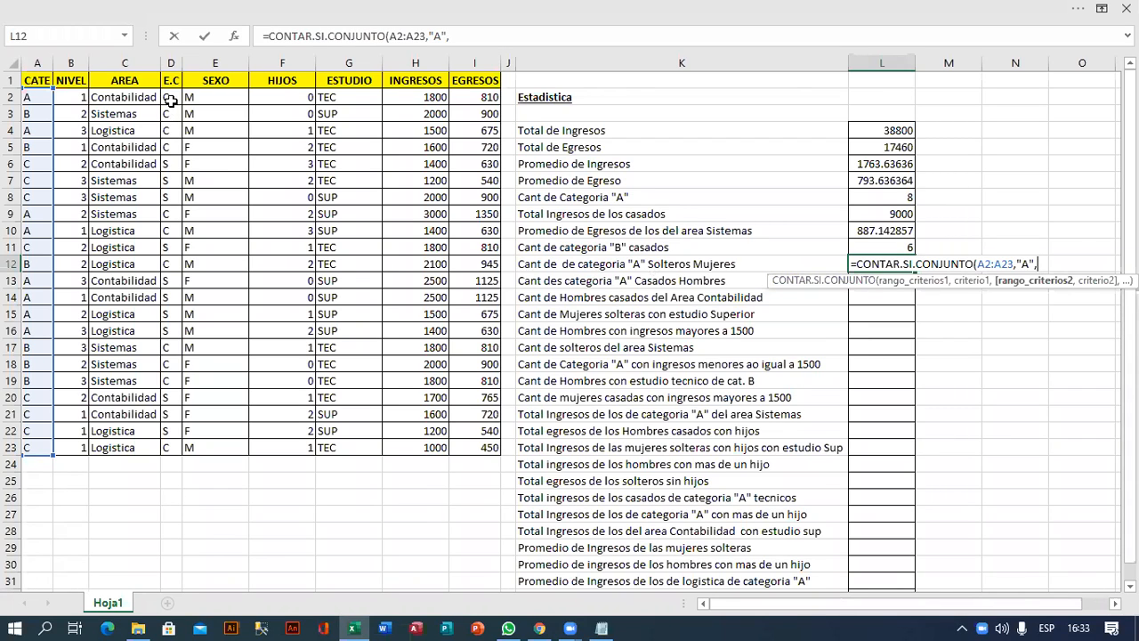
left_click_drag(170, 101, 172, 455)
type(",\"")
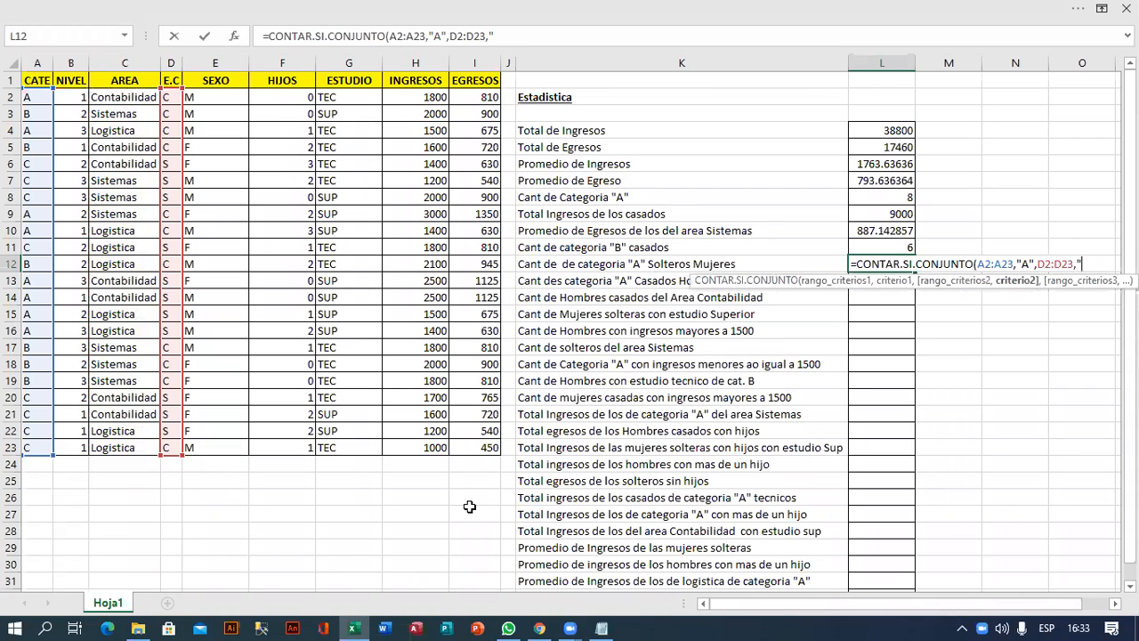
type("S\",")
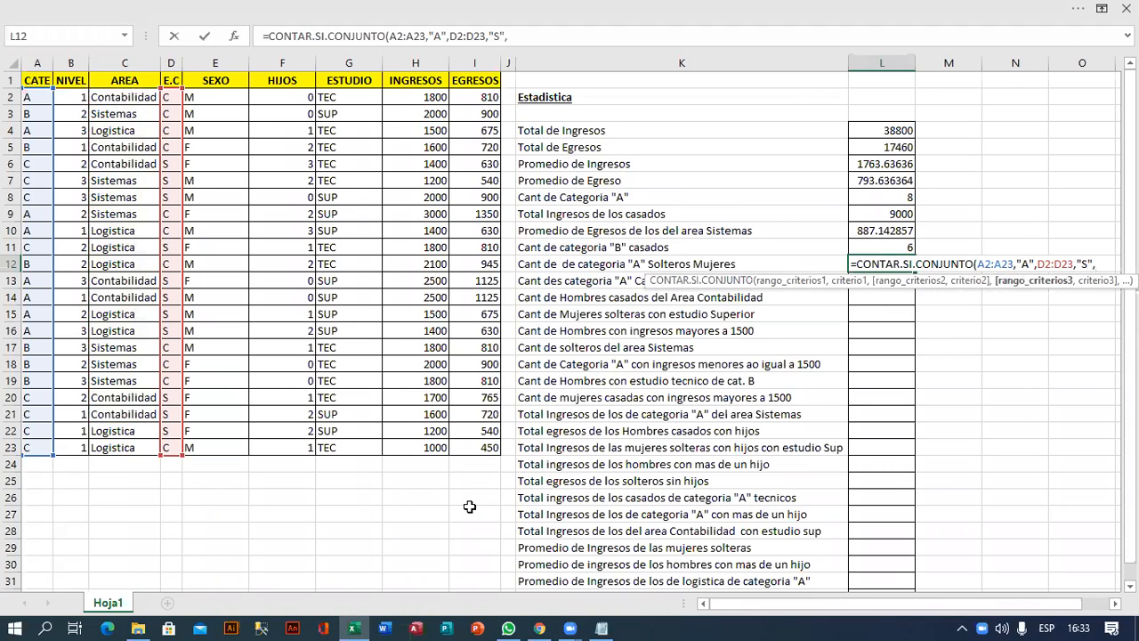
Step: Add the sex condition E2:E23,"F" and enter the L12 formula as =CONTAR.SI.CONJUNTO(A2:A23,"A",D2:D23,"S",E2:E23,"F")
left_click_drag(217, 100, 197, 437)
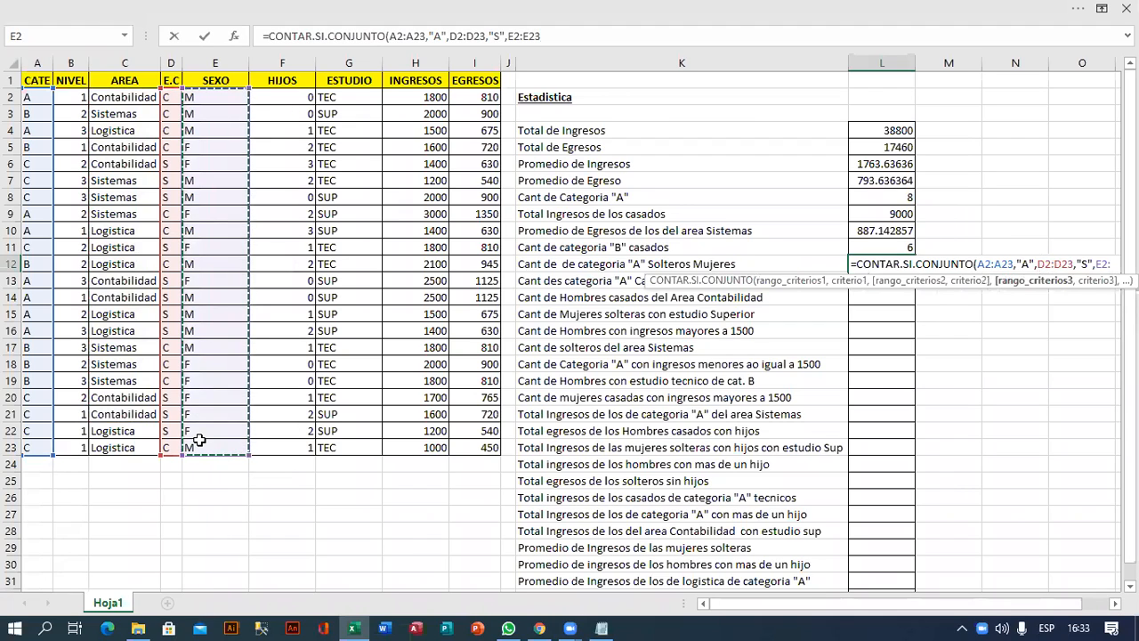
type(",\"F\"")
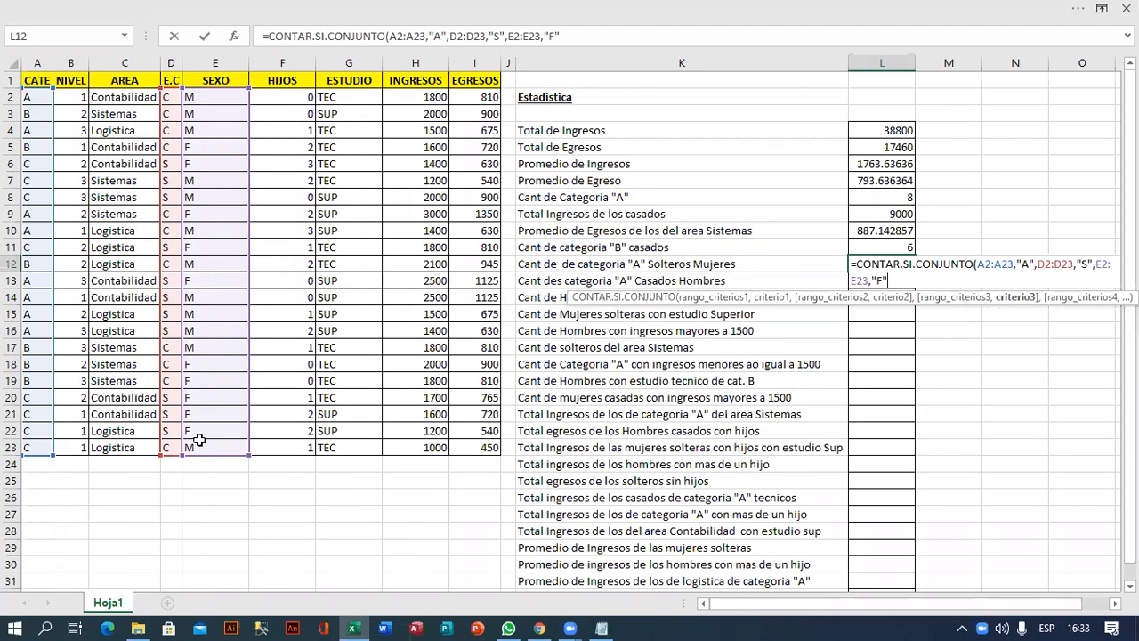
type(")")
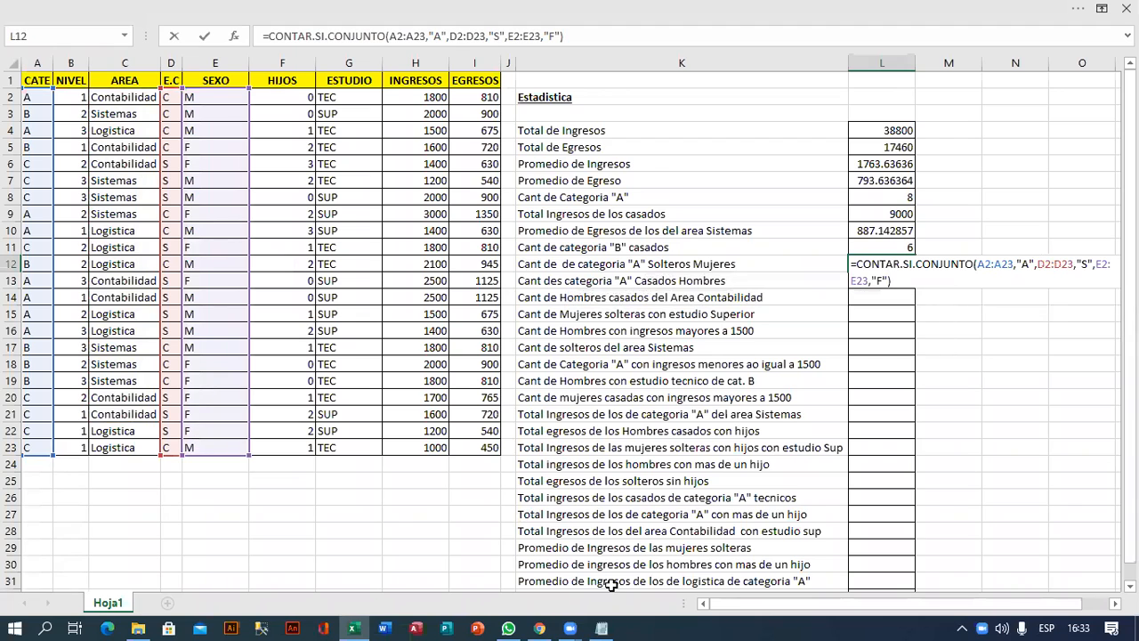
scroll(610, 583, "right", 4)
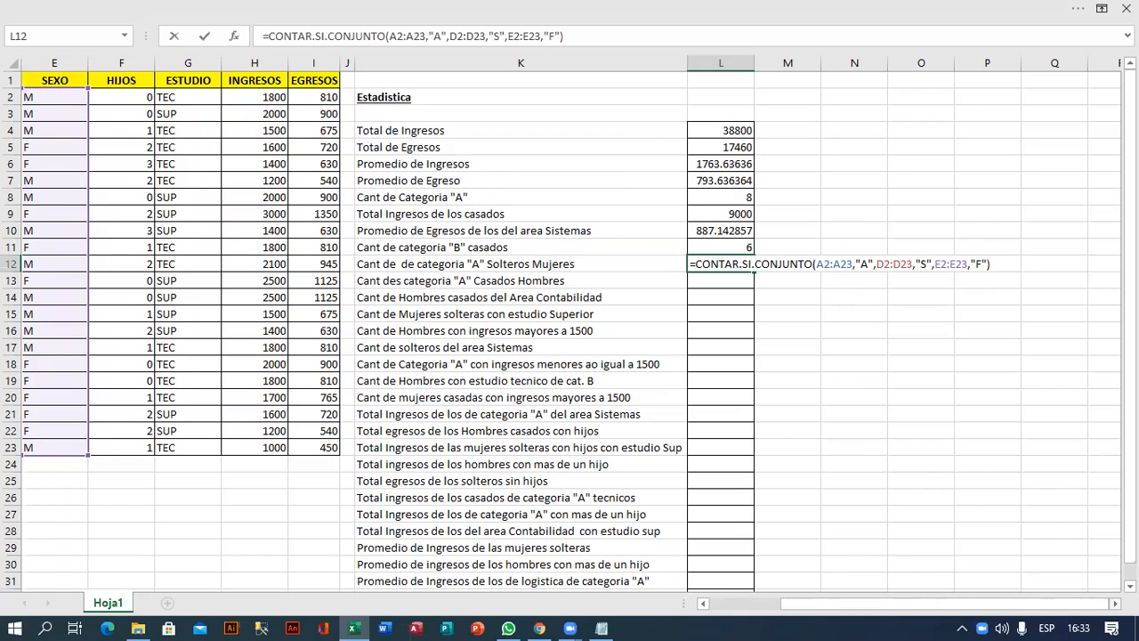
key("Return")
key("Up")
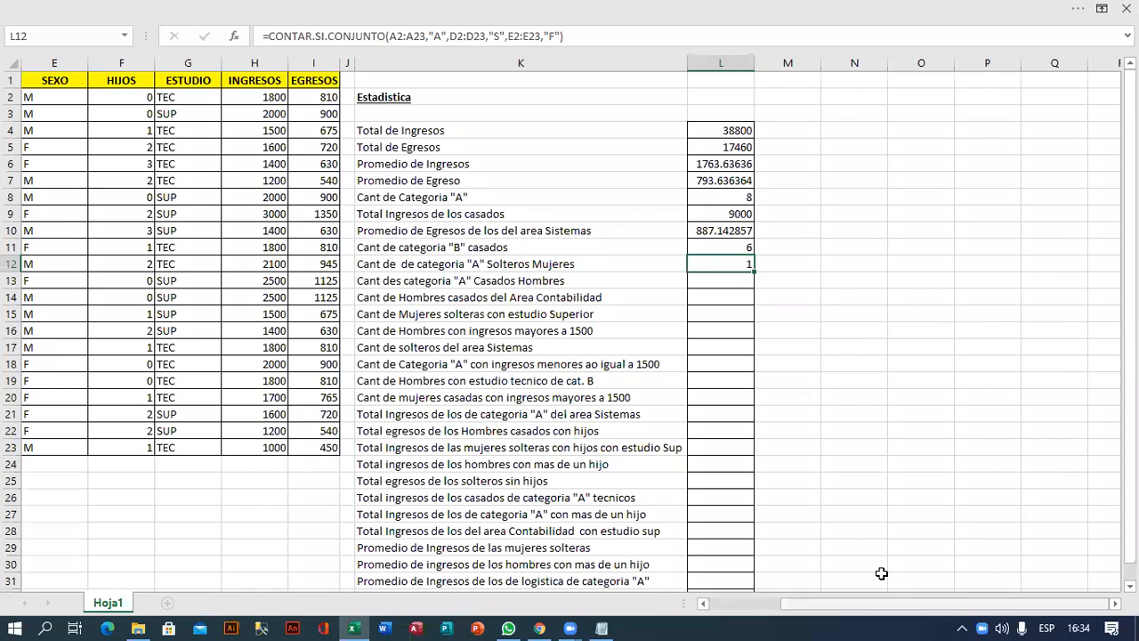
Step: Check the L12 count against the table by going through the category A rows for marital status S and sex F
scroll(881, 573, "left", 3)
left_click_drag(32, 97, 268, 104)
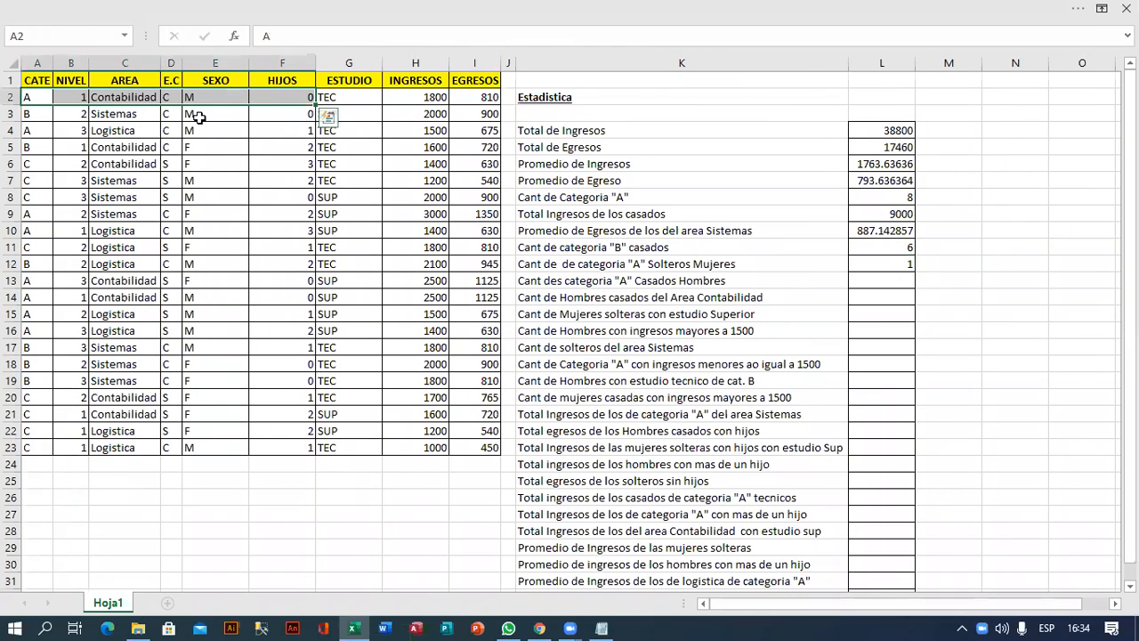
left_click_drag(32, 131, 220, 138)
left_click_drag(32, 217, 202, 216)
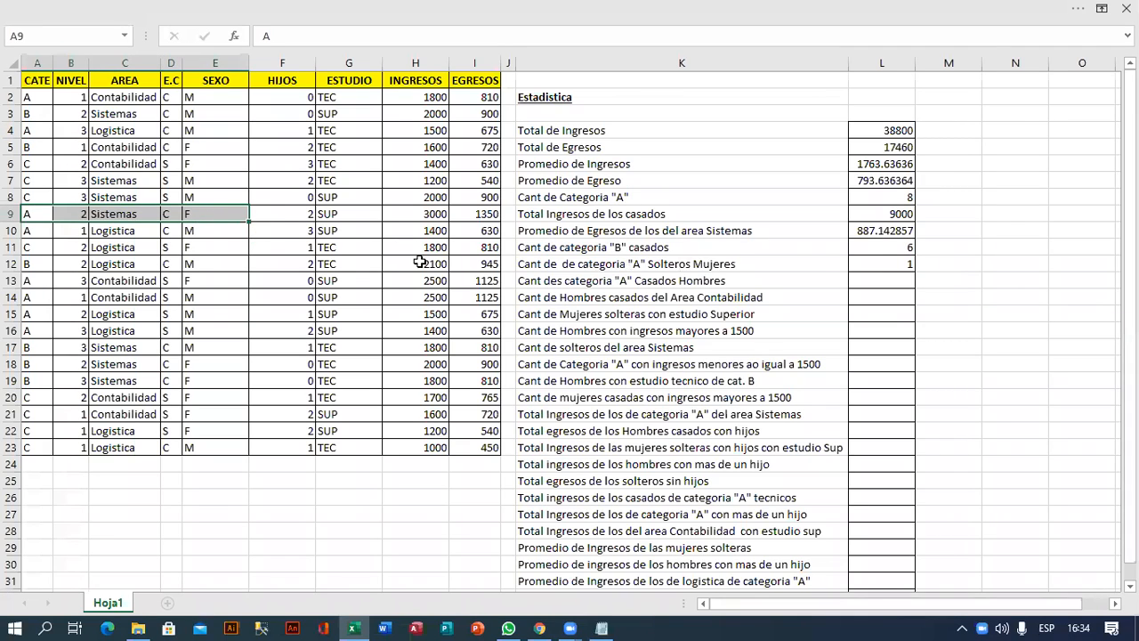
left_click(35, 233)
left_click_drag(108, 237, 182, 253)
left_click(38, 283)
left_click_drag(80, 282, 223, 282)
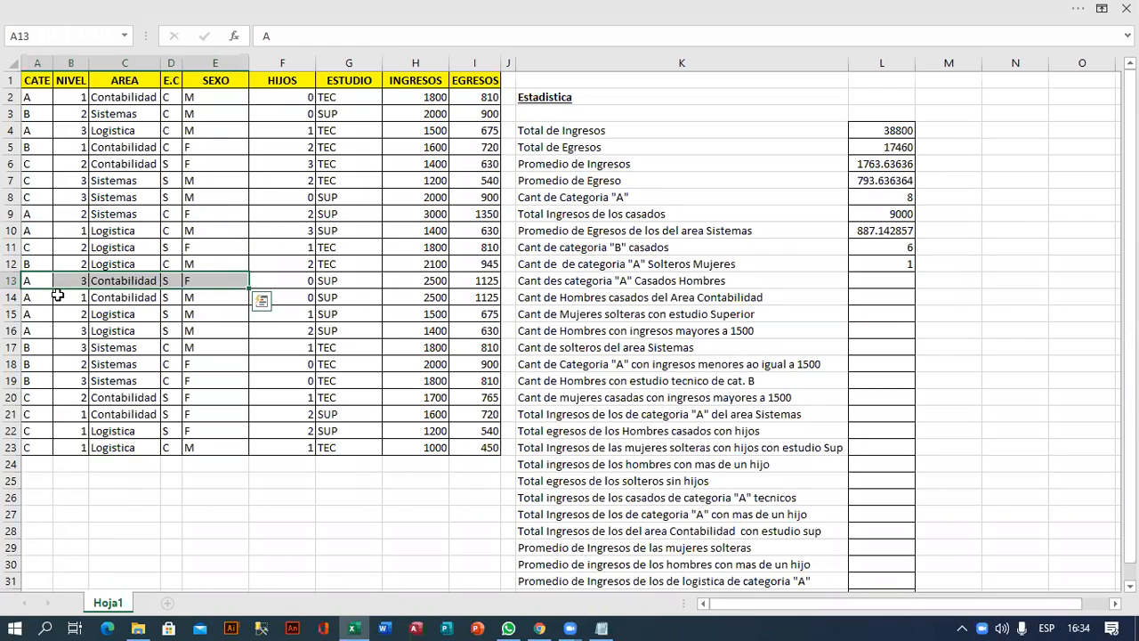
left_click_drag(34, 297, 202, 296)
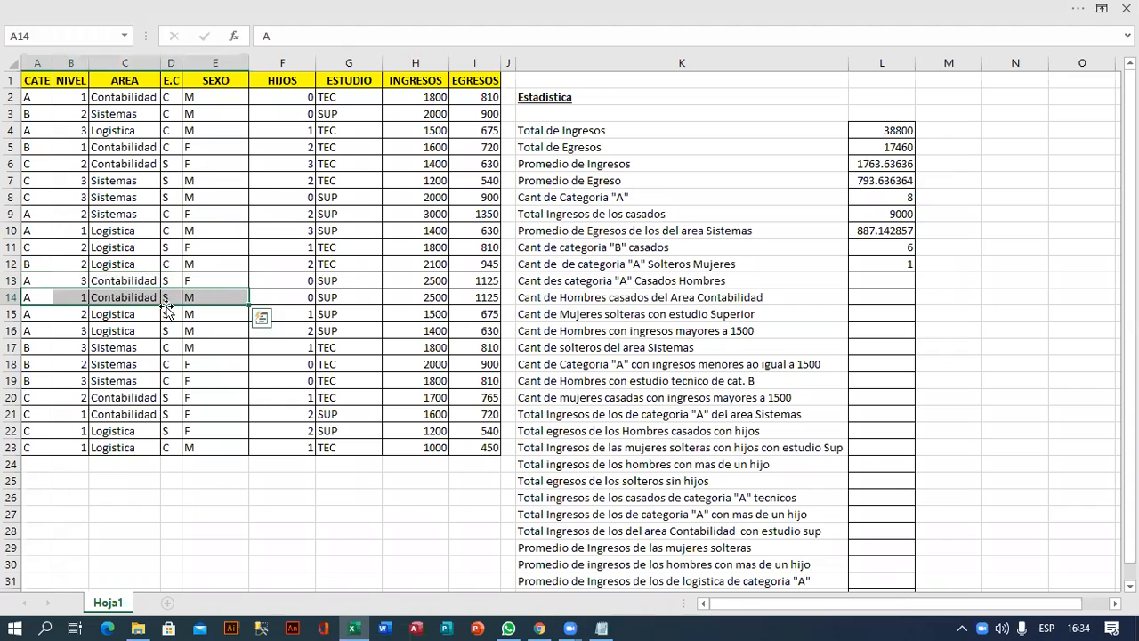
left_click_drag(33, 315, 178, 318)
left_click_drag(35, 330, 227, 348)
left_click(29, 363)
left_click(33, 336)
left_click(33, 348)
left_click(33, 364)
left_click(35, 380)
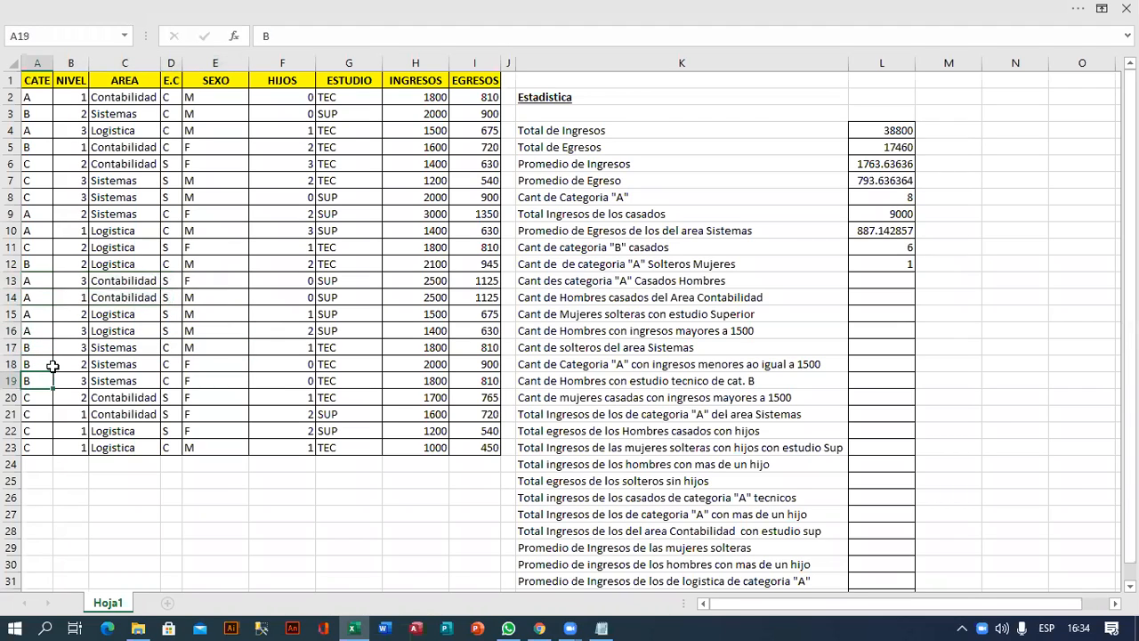
Step: Start a formula in L13 with the CONTAR.SI.CONJUNTO function for the married men of category "A"
left_click(912, 283)
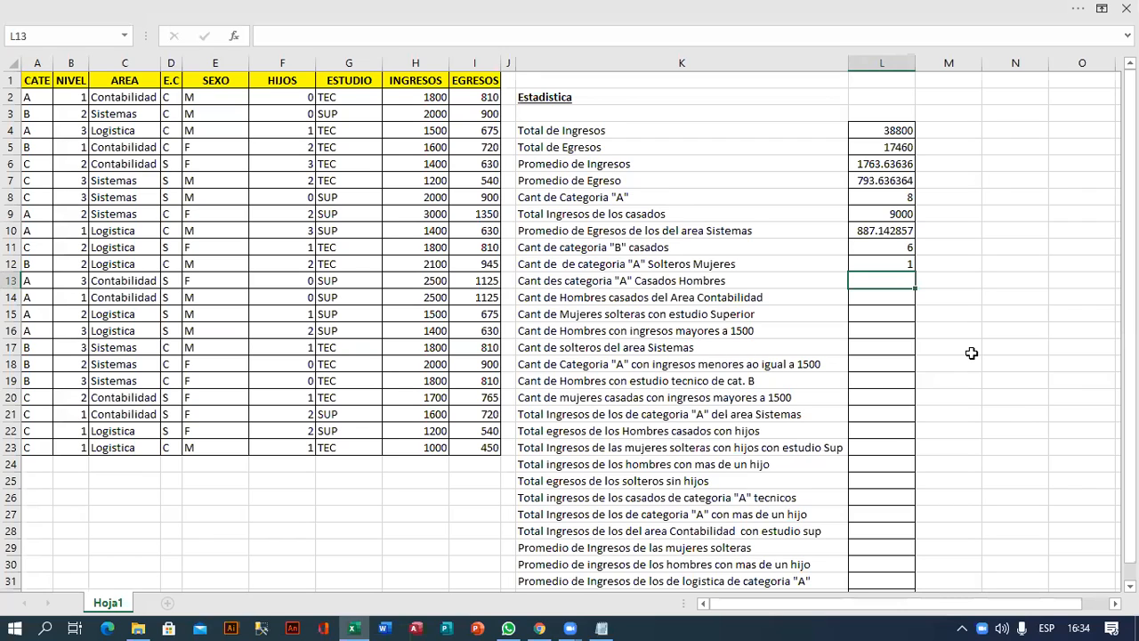
type("=CONTAR")
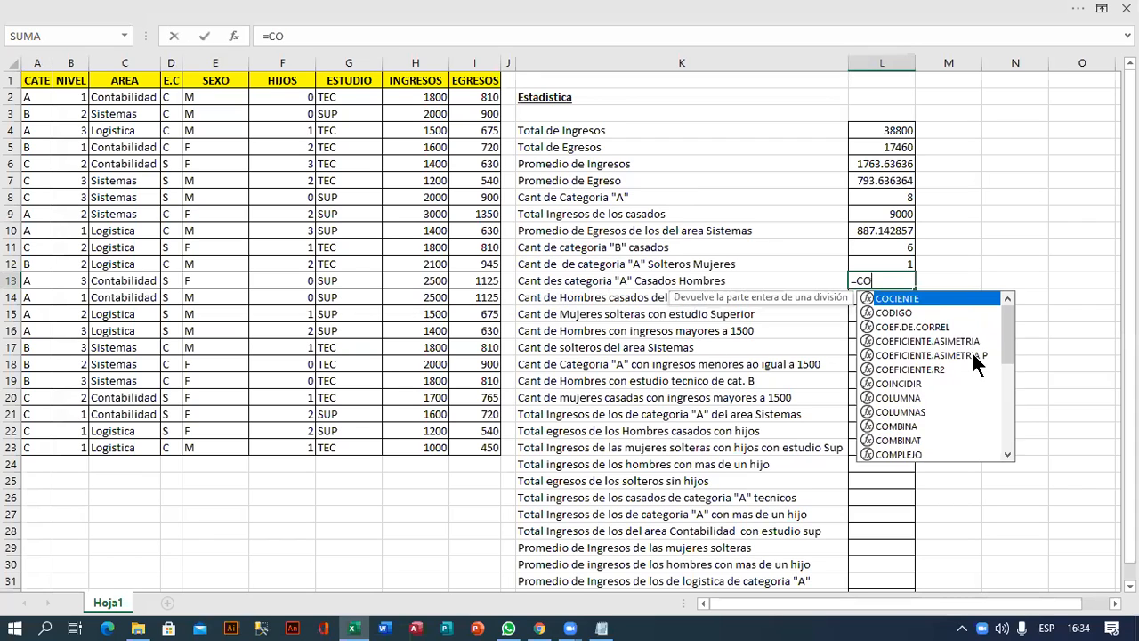
left_click(972, 345)
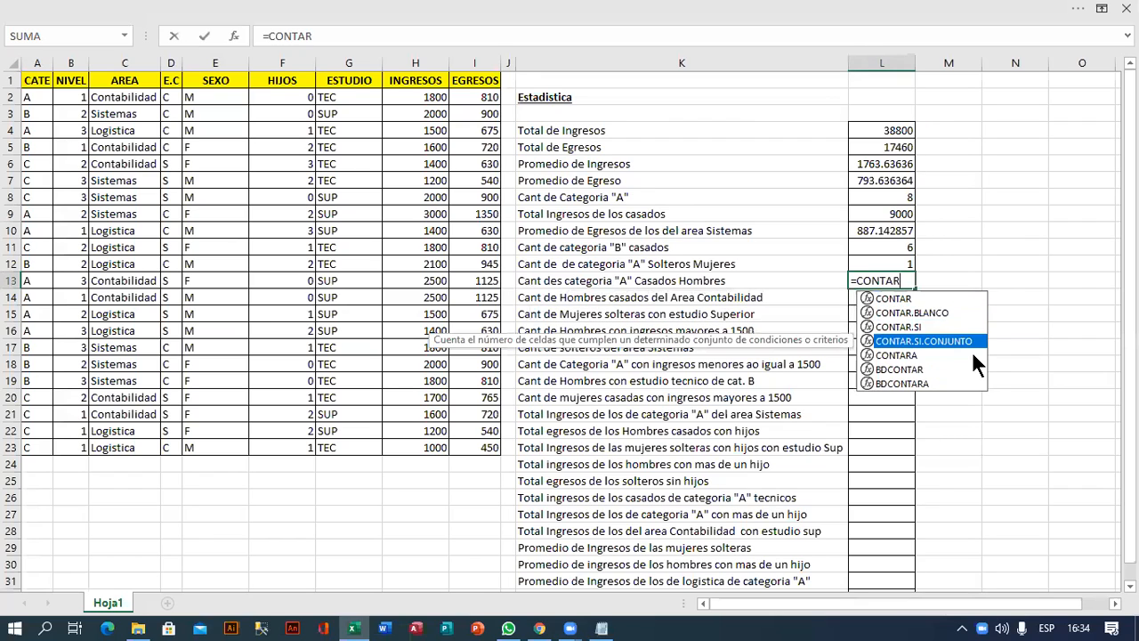
key("Tab")
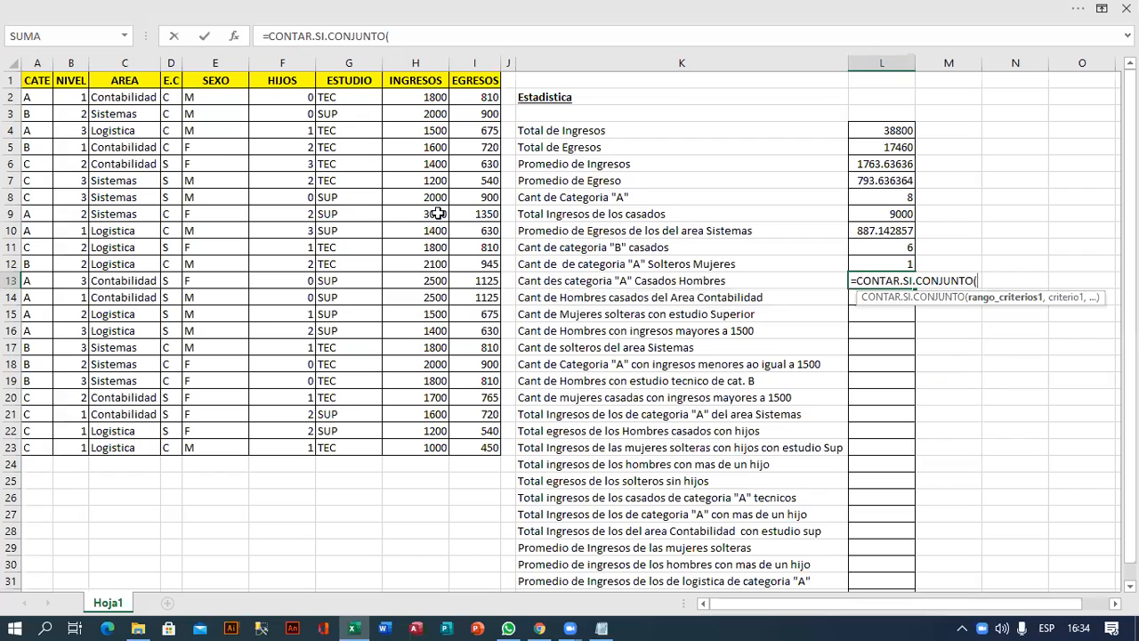
Step: Add the category condition A2:A23,"A" and the marital status condition D2:D23,"C" to the L13 formula
left_click_drag(201, 95, 205, 436)
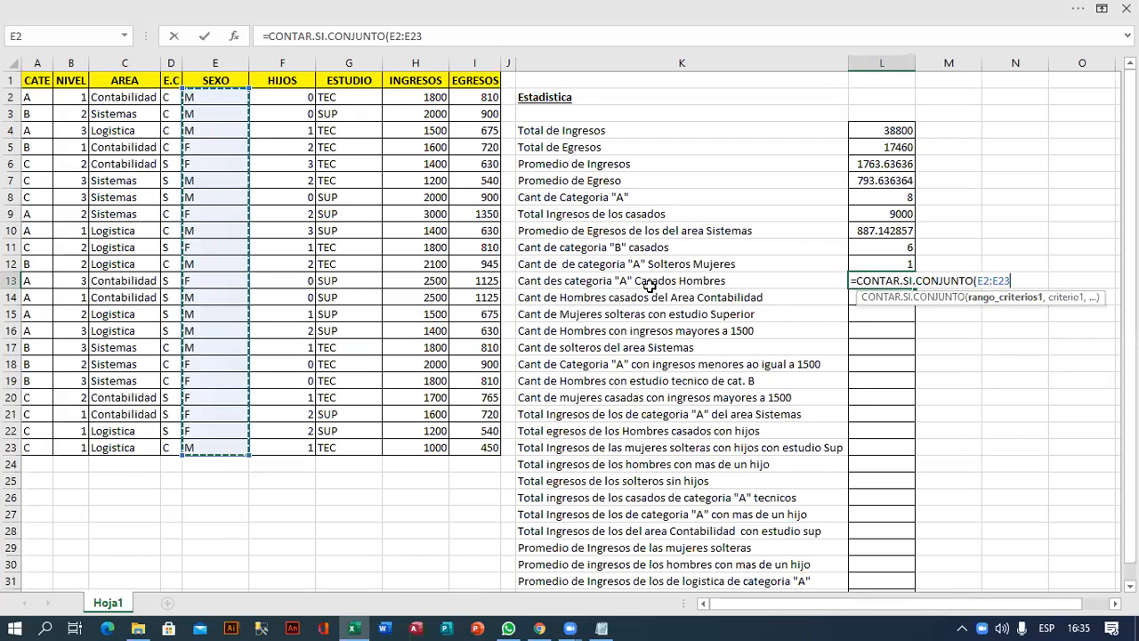
left_click_drag(33, 96, 40, 450)
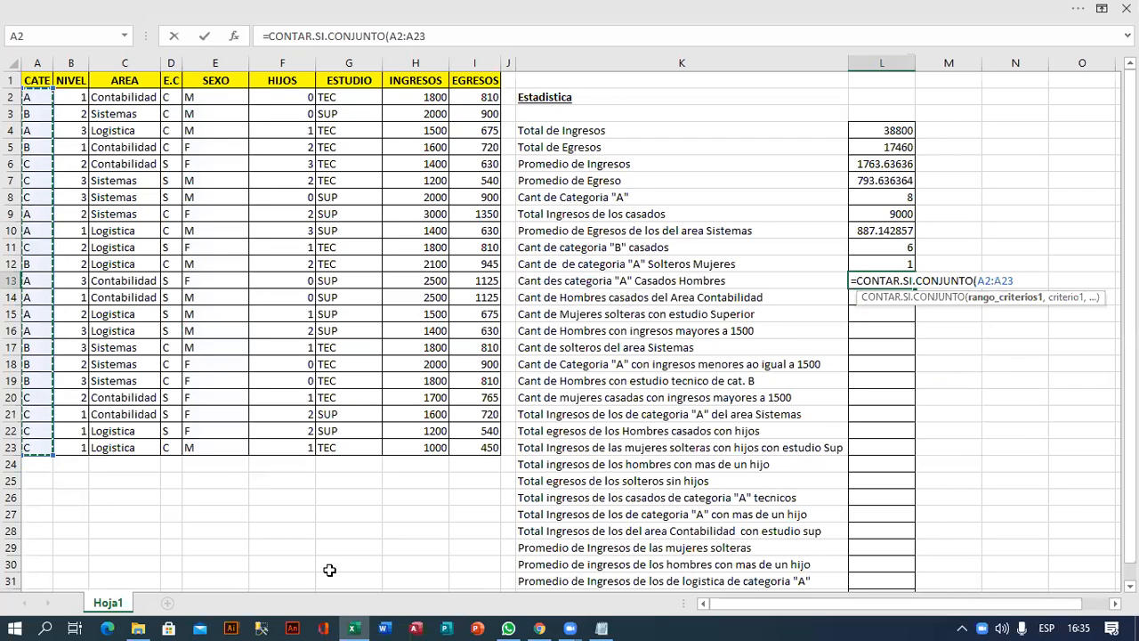
type(",\"A\",")
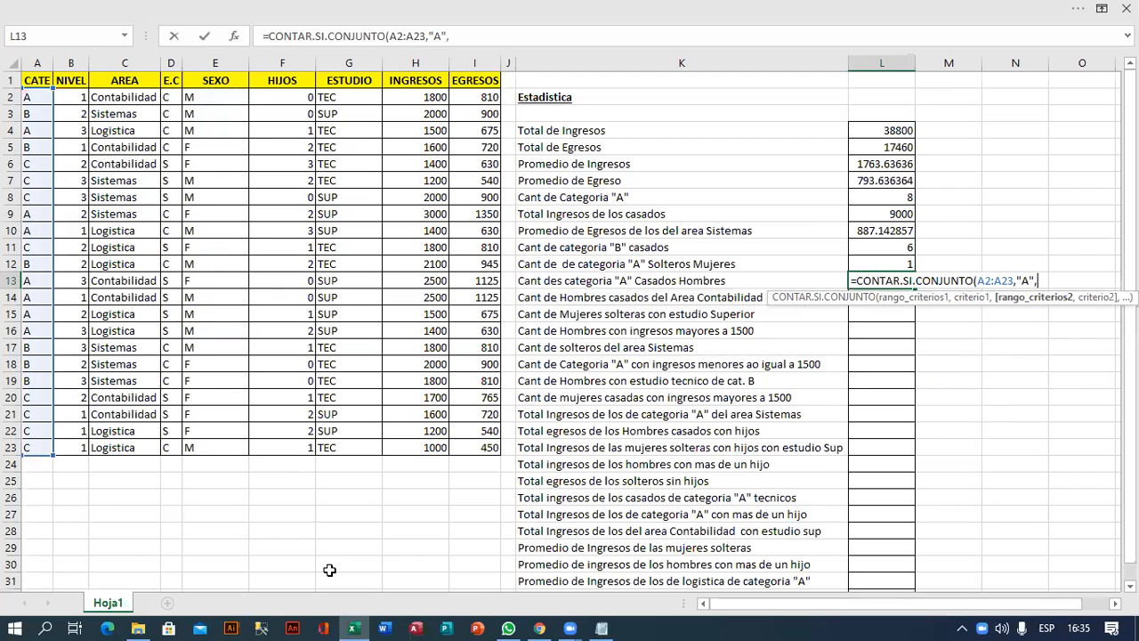
left_click_drag(167, 96, 176, 470)
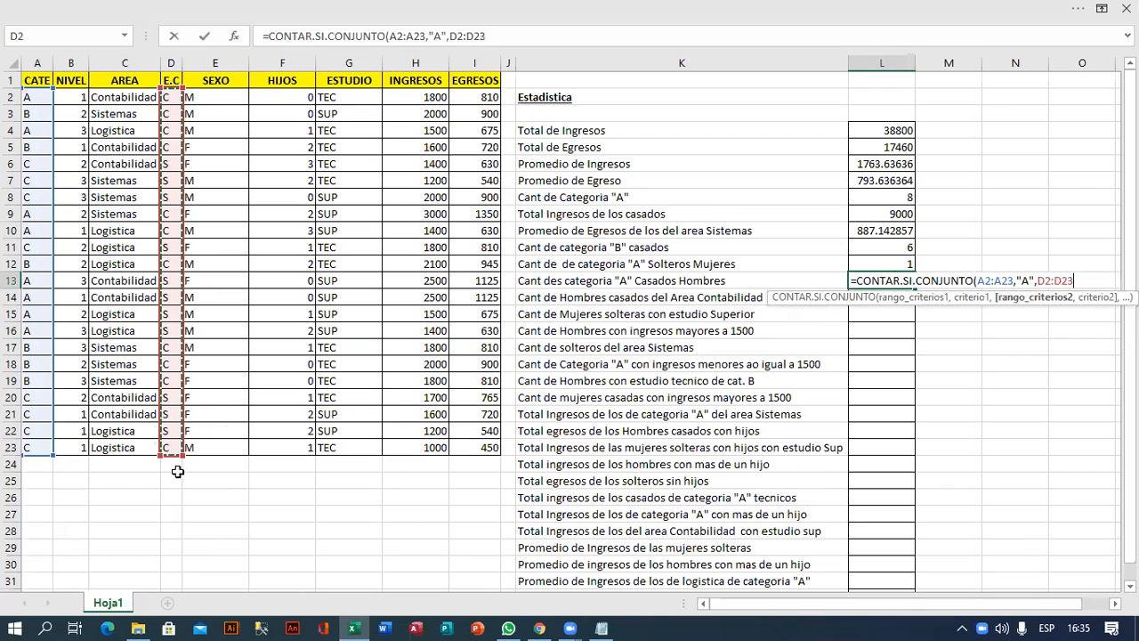
type(",\"C\",")
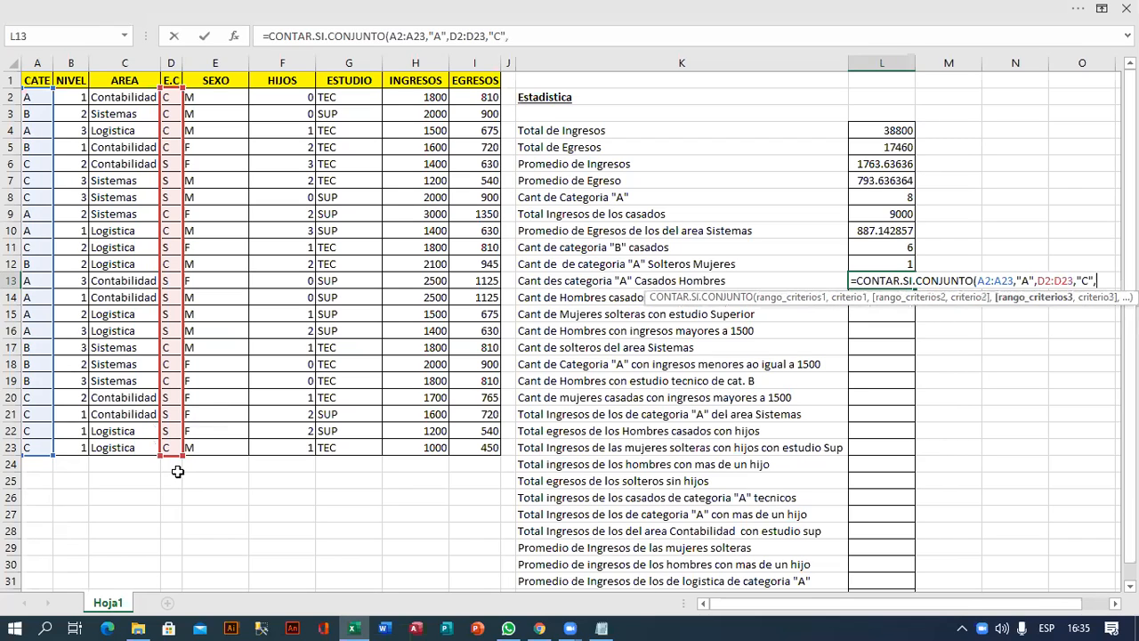
Step: Add the sex condition E2:E23,"M" and enter the L13 formula as =CONTAR.SI.CONJUNTO(A2:A23,"A",D2:D23,"C",E2:E23,"M")
left_click(228, 100)
left_click(226, 445, "shift")
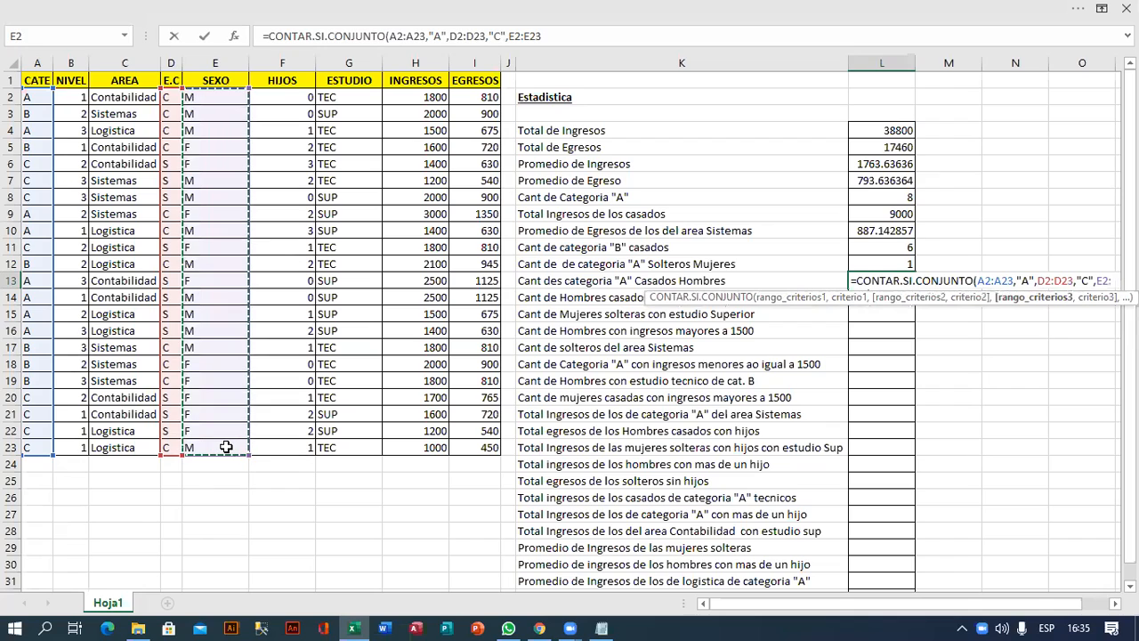
type(",\"M")
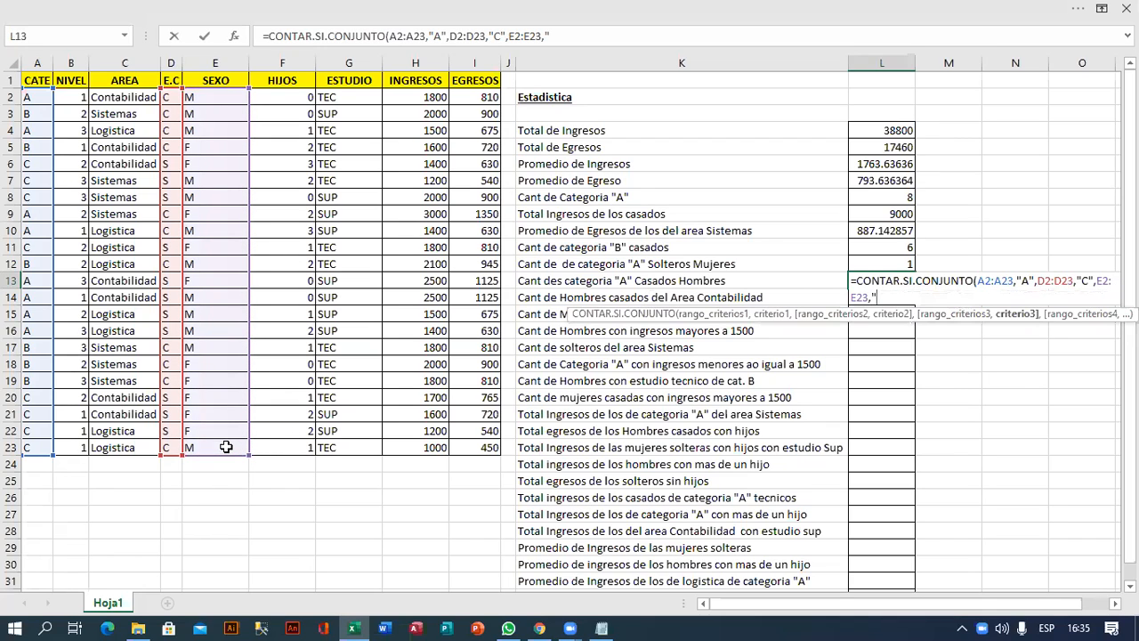
type("\")")
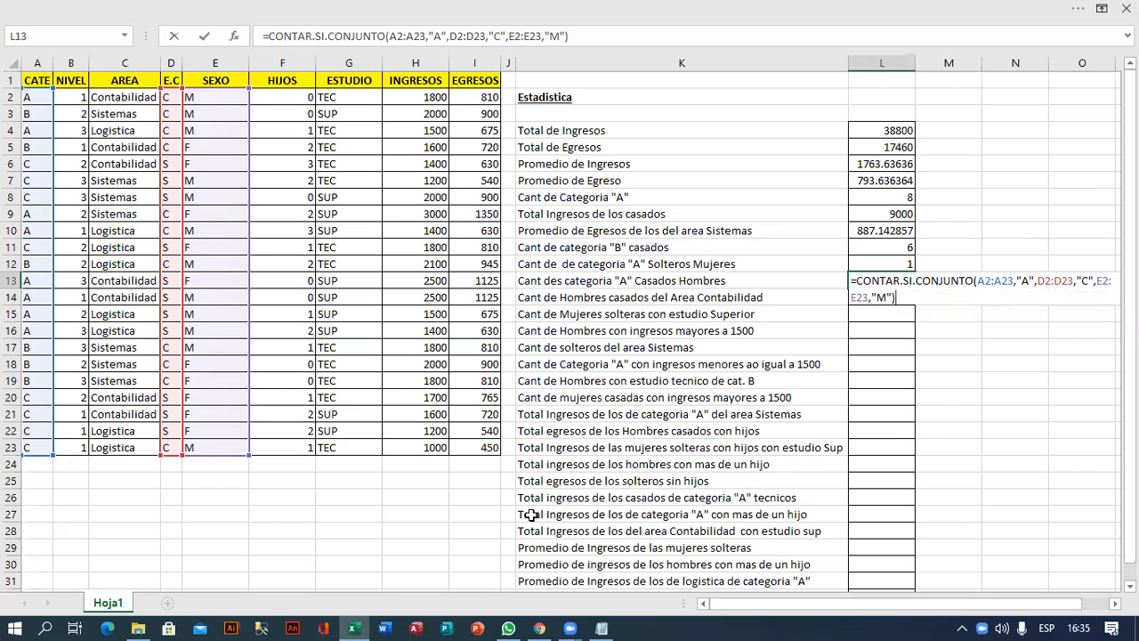
left_click(1115, 603)
left_click(1115, 604)
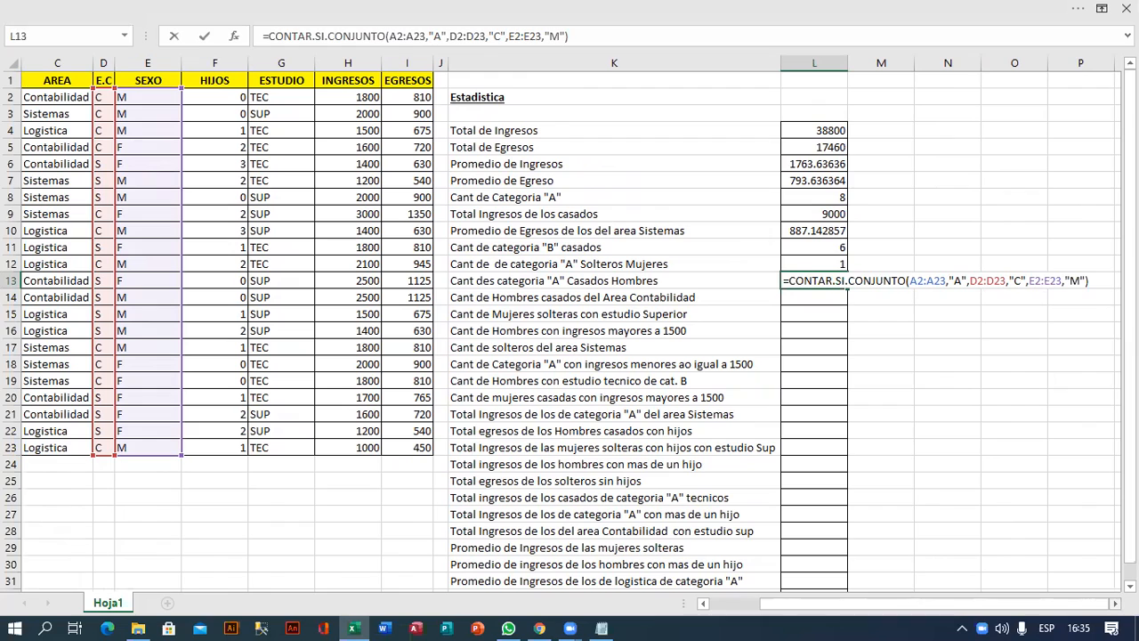
key("Return")
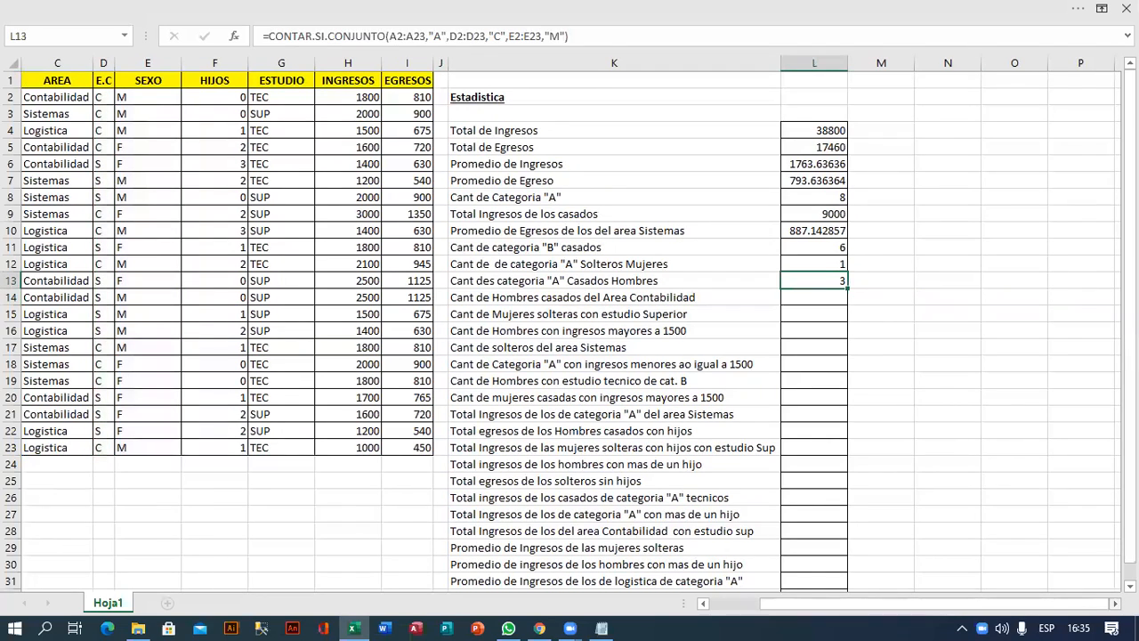
Step: Review the L13 formula and compare it with the CONTAR.SI and CONTAR.SI.CONJUNTO syntax in the Bloc de notas file
key("F2")
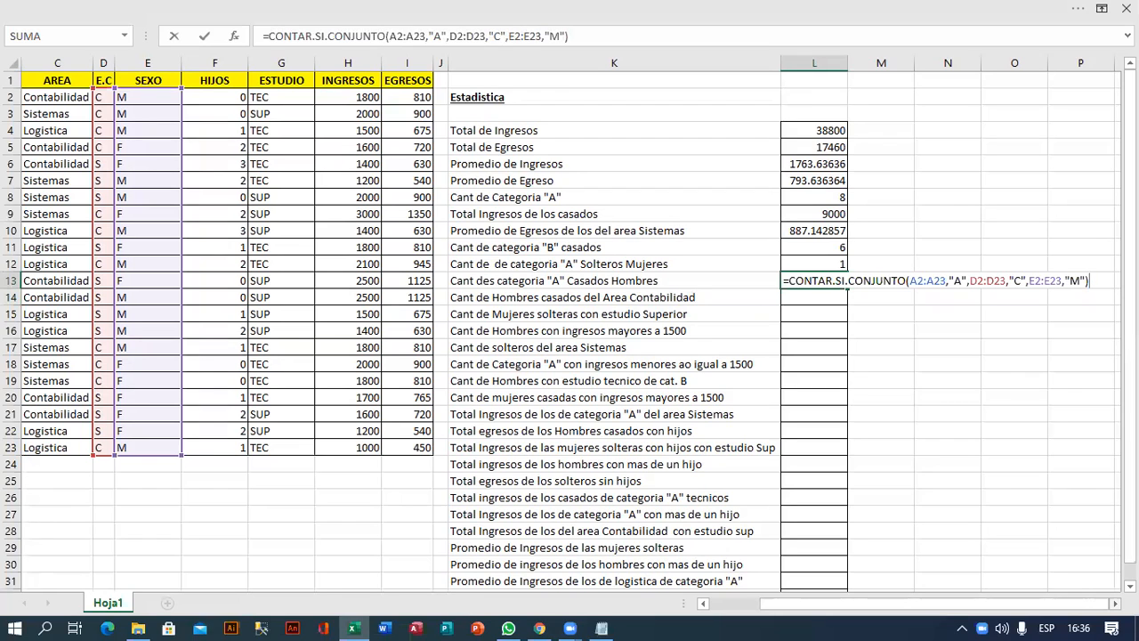
left_click(602, 629)
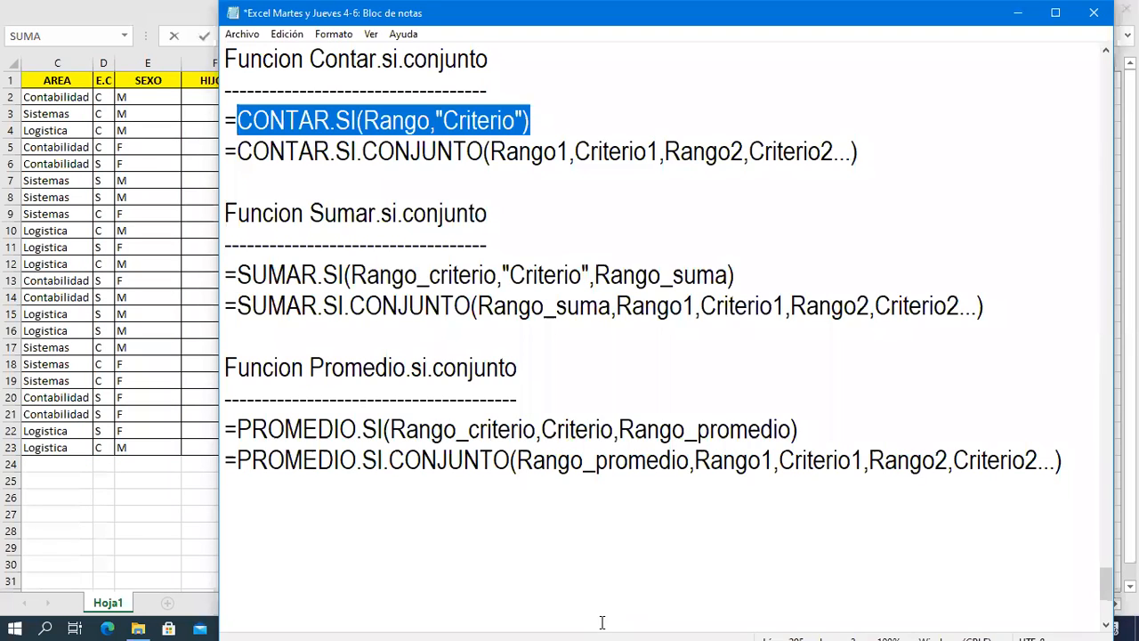
left_click_drag(225, 120, 771, 127)
left_click_drag(580, 123, 222, 127)
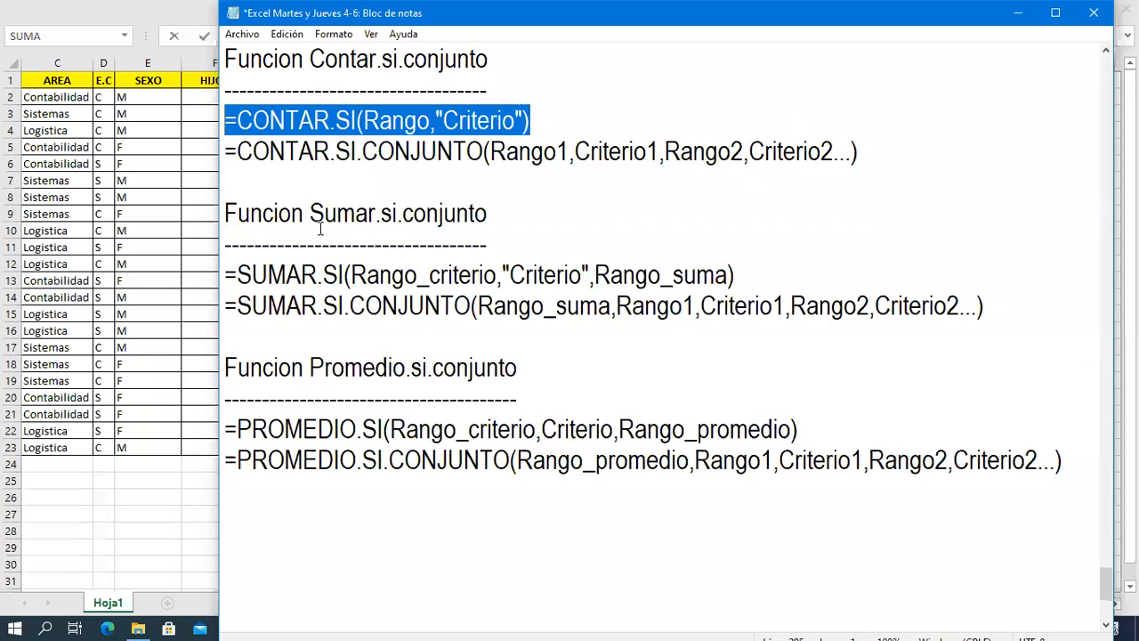
left_click(1019, 13)
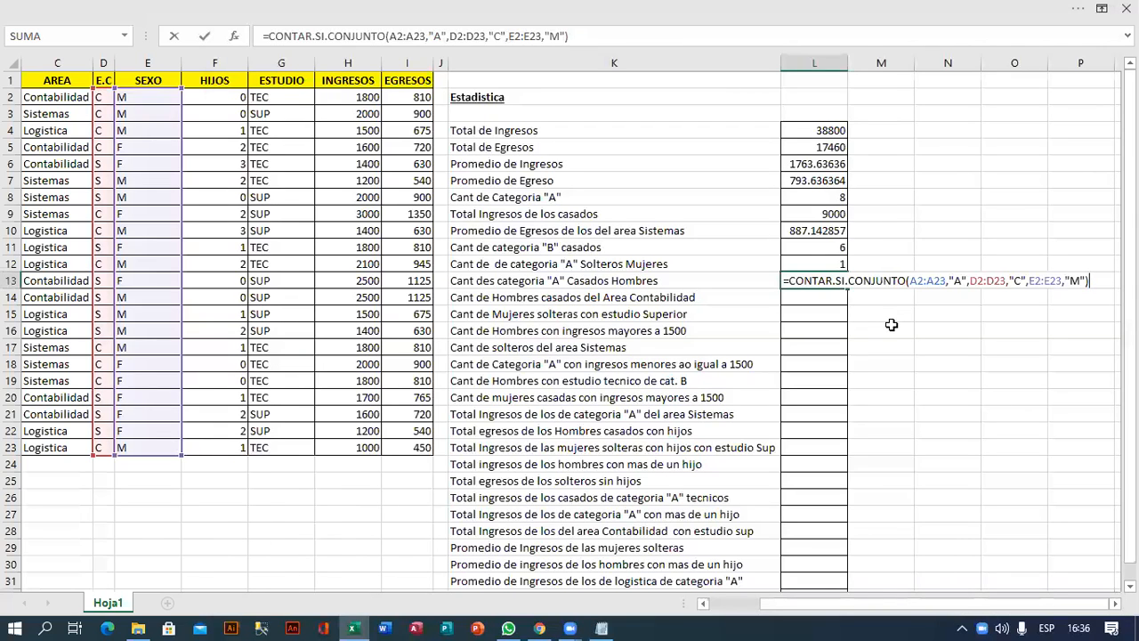
key("Escape")
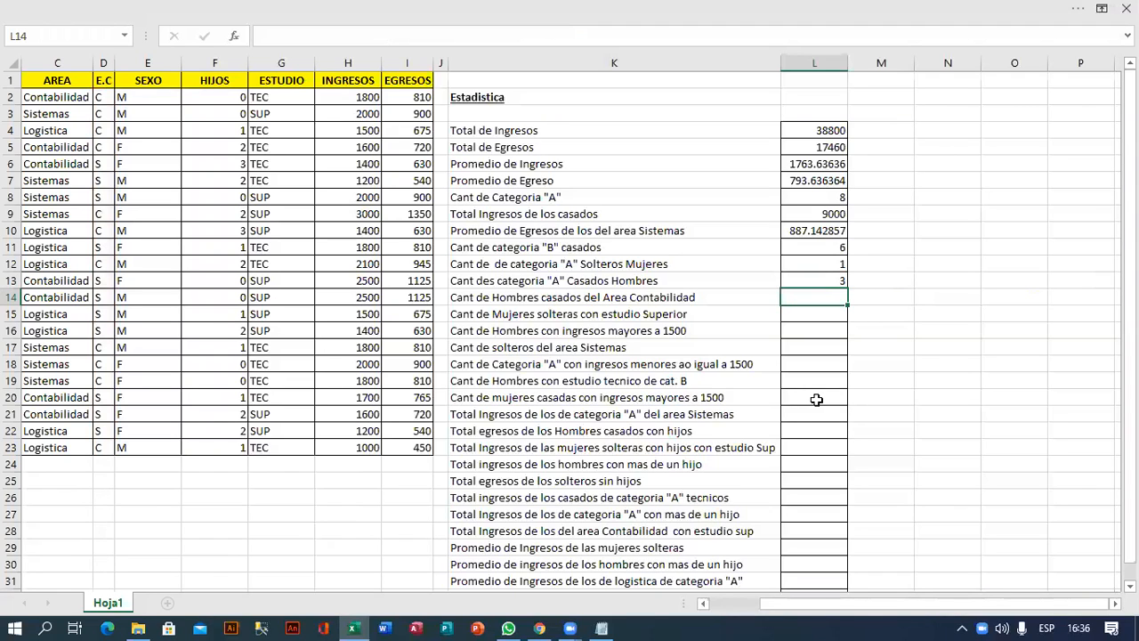
Step: Start a formula in L14 with the CONTAR.SI.CONJUNTO function for the married men of the Contabilidad area
type("=CONTAR")
key("Down")
key("Down")
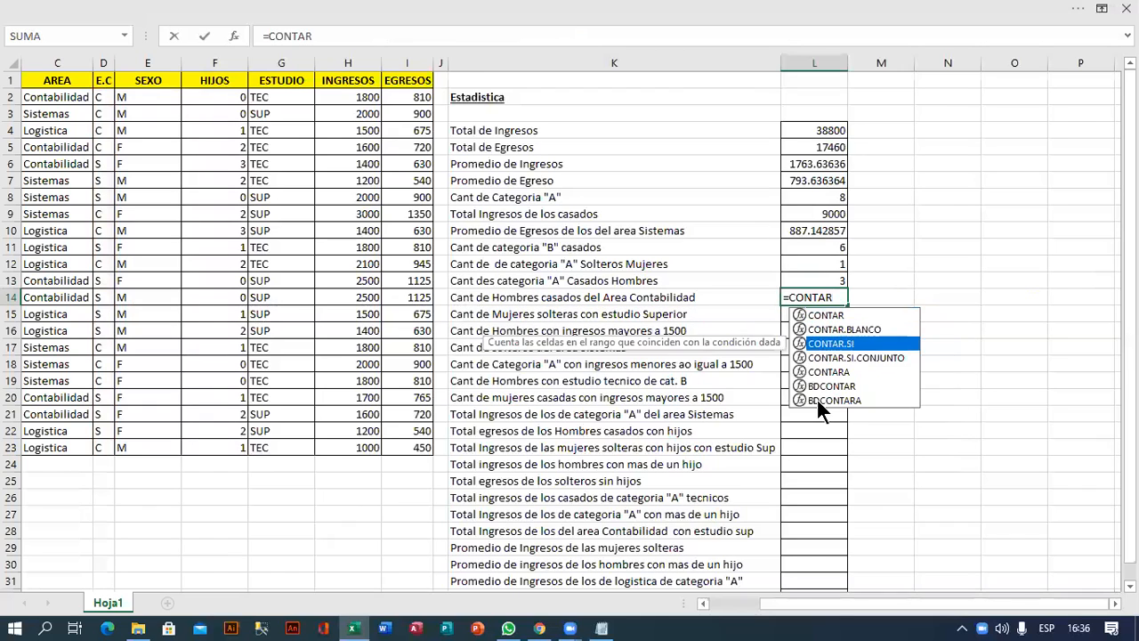
key("Down")
key("Tab")
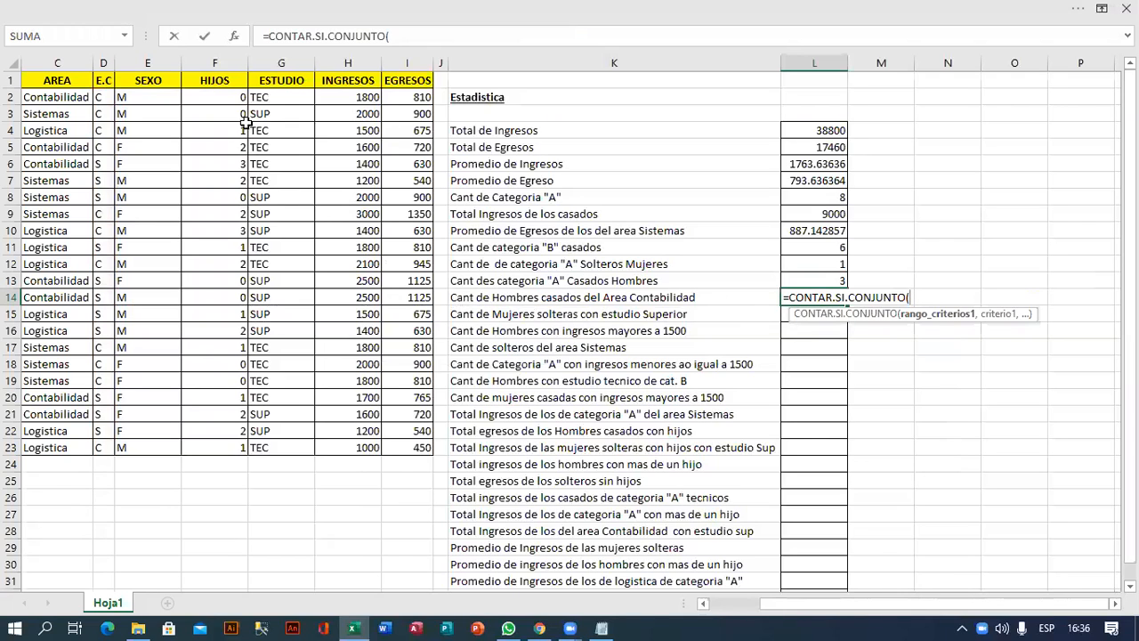
Step: Add the sex condition E2:E23,"M" and the marital status condition D2:D23,"C" to the L14 formula
left_click_drag(165, 96, 169, 453)
type(",")
type("\"M")
type("\".")
type(",")
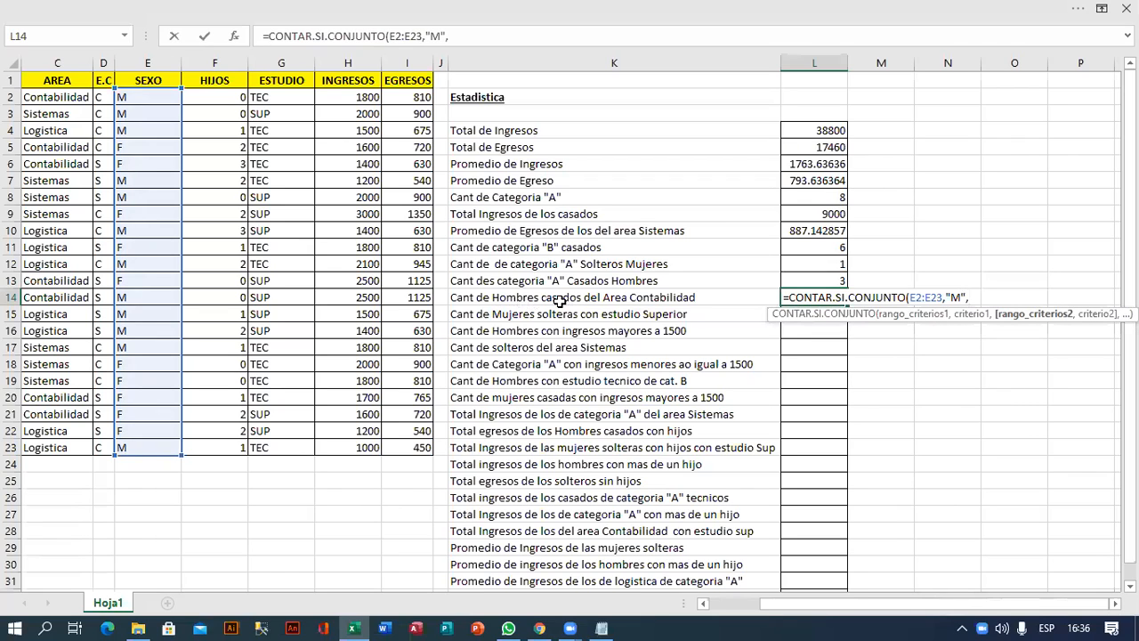
left_click_drag(102, 97, 104, 446)
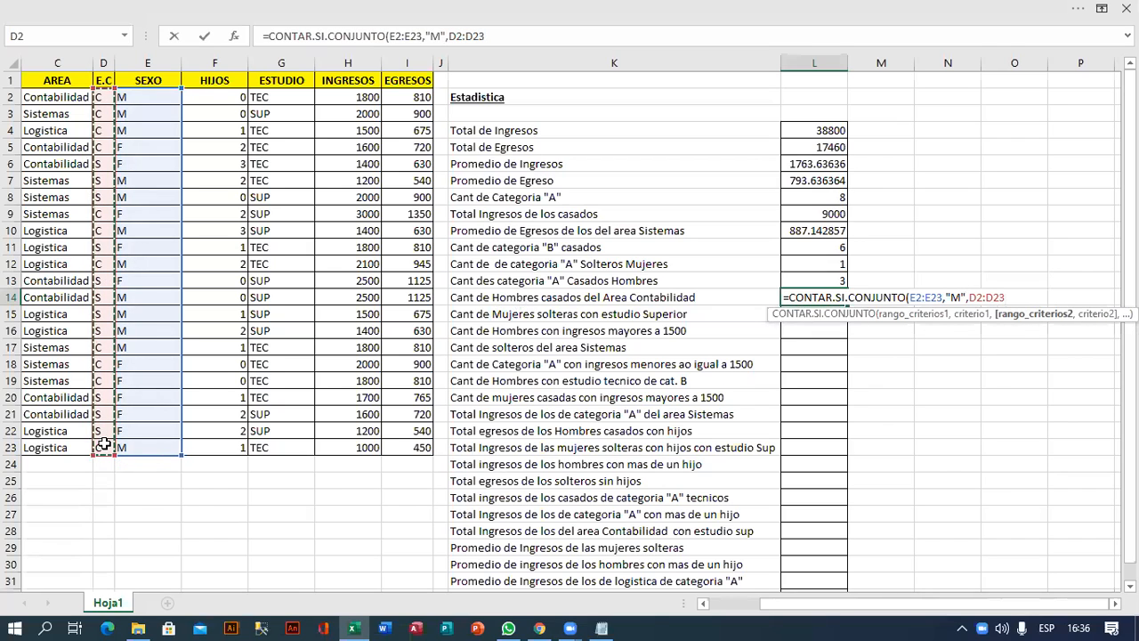
type(",\"C\",")
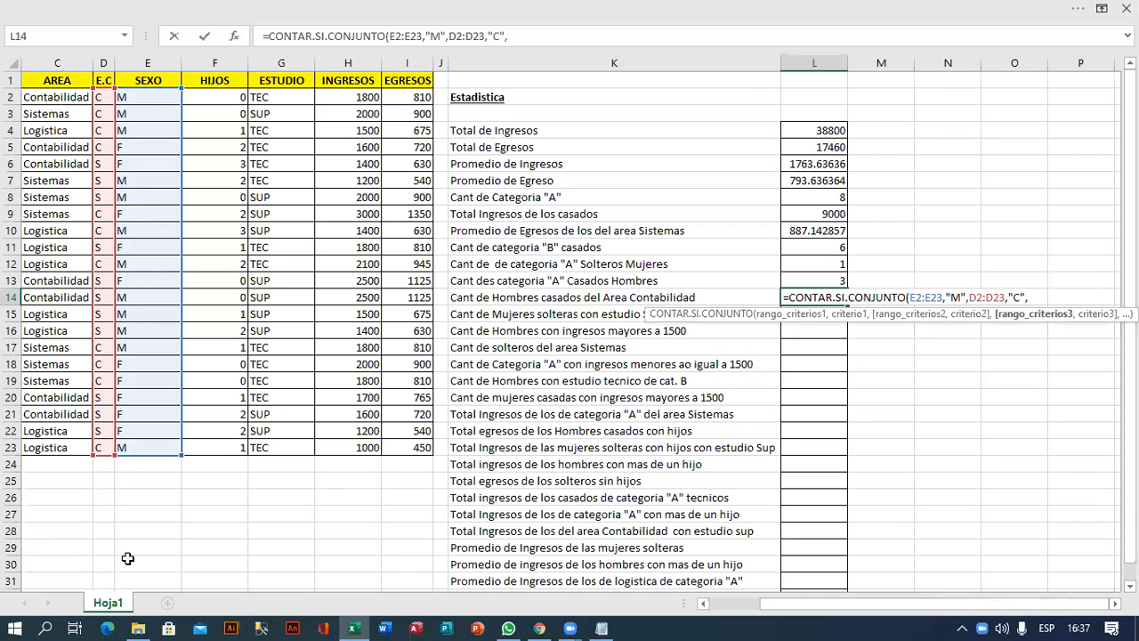
Step: Add the area condition C2:C23,"Contabilidad" and enter the L14 formula as =CONTAR.SI.CONJUNTO(E2:E23,"M",D2:D23,"C",C2:C23,"Contabilidad")
left_click_drag(55, 97, 64, 447)
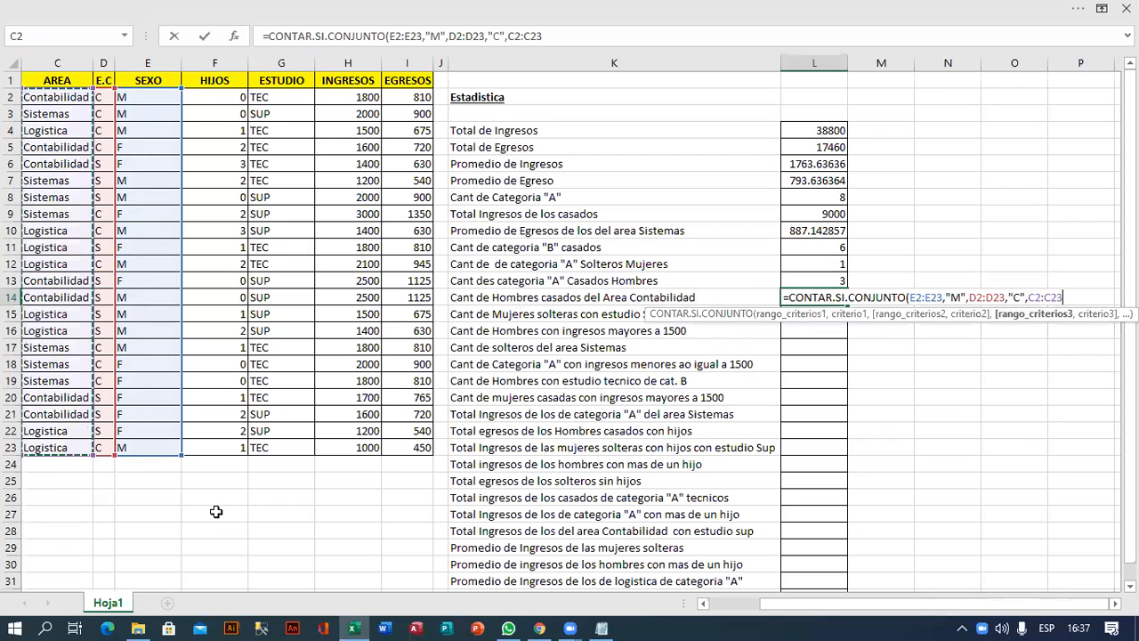
type(",\"")
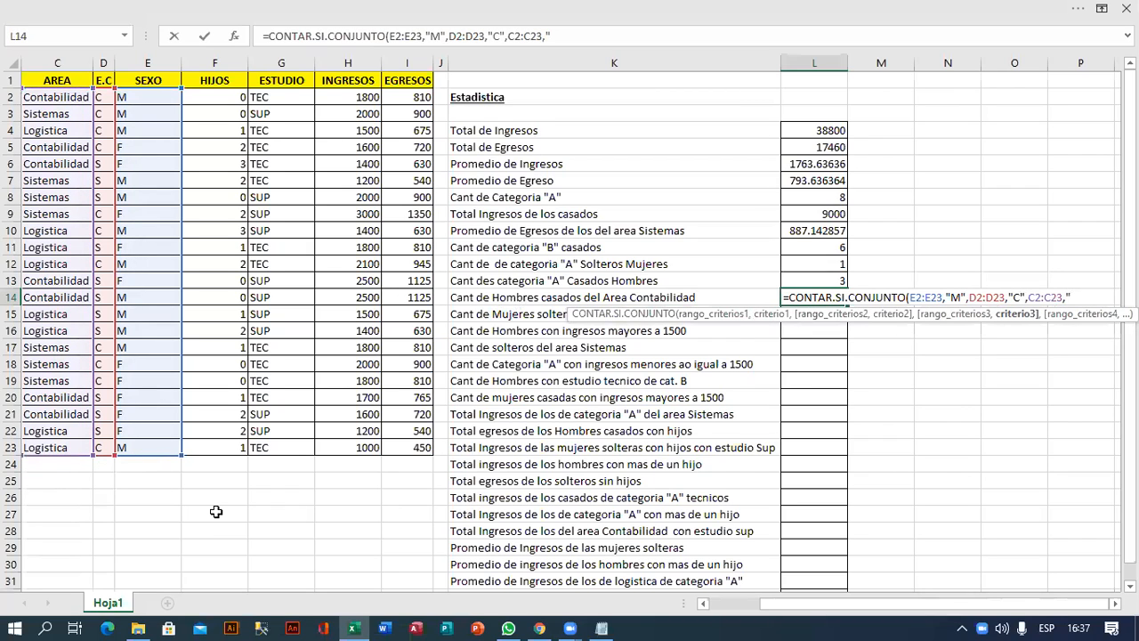
type("Contabilidad\")")
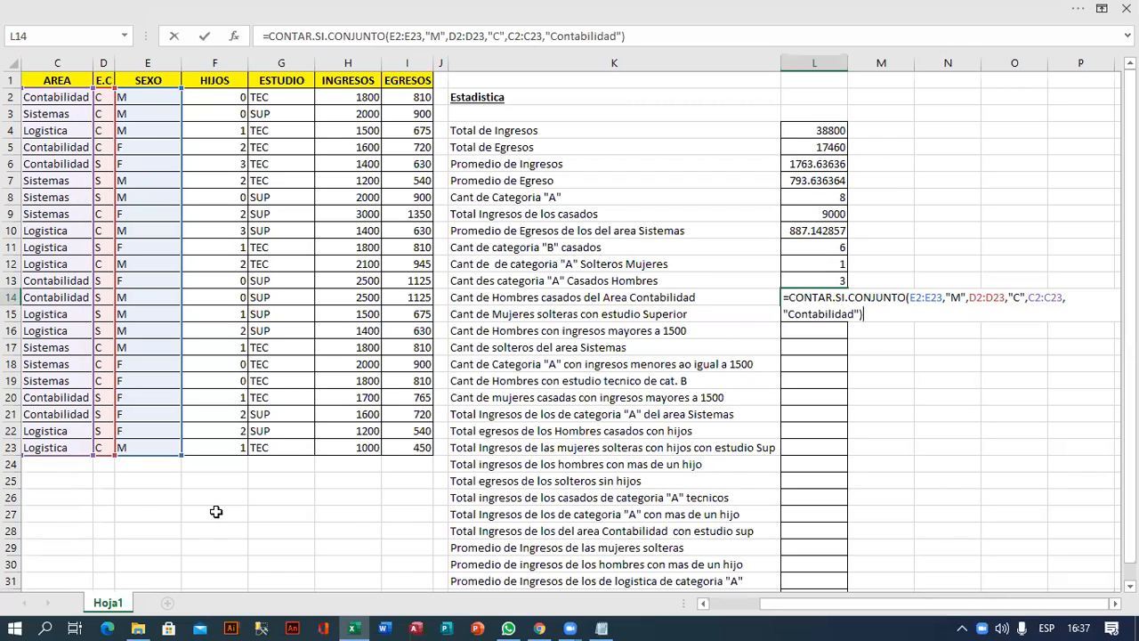
key("Return")
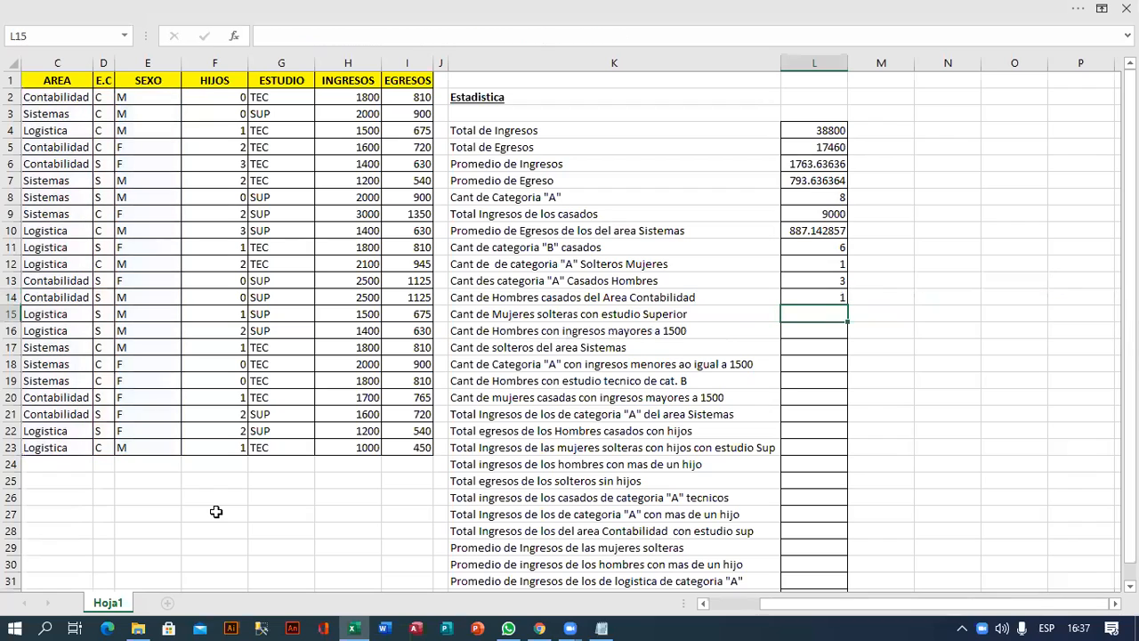
Step: Review the finished L14 formula and its three conditions for the married men of the Contabilidad area
left_click(825, 300)
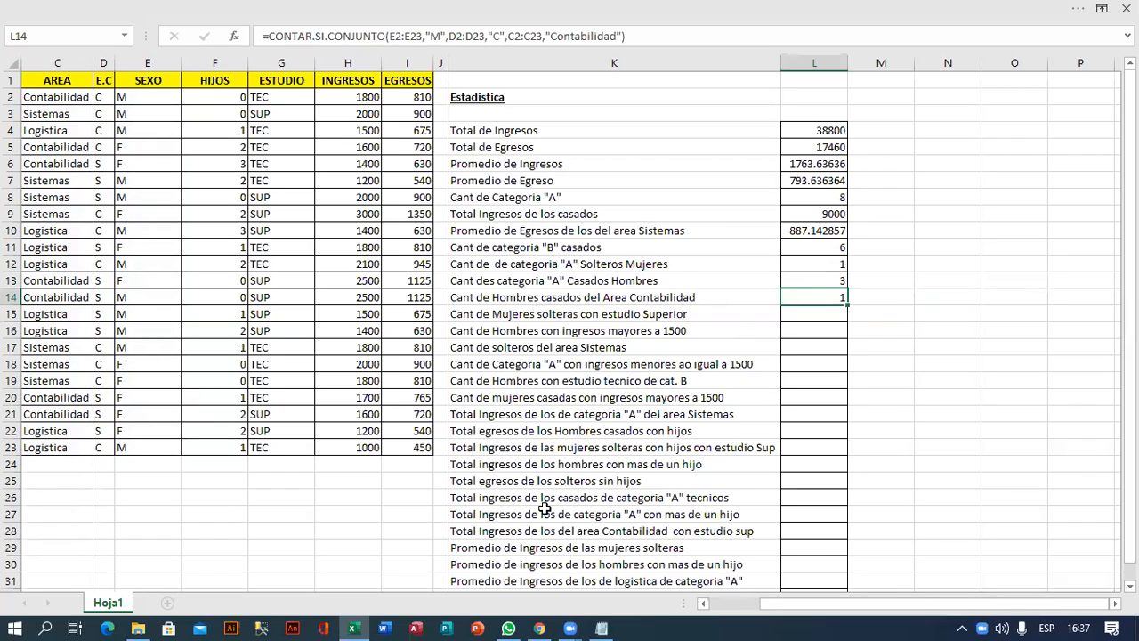
left_click(821, 319)
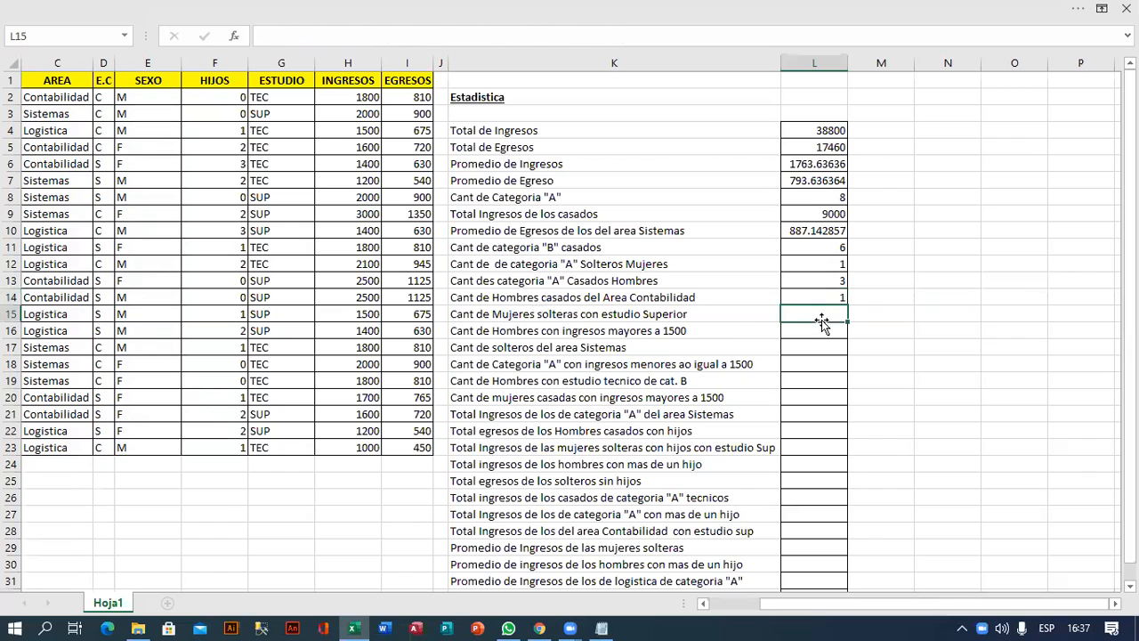
left_click(820, 299)
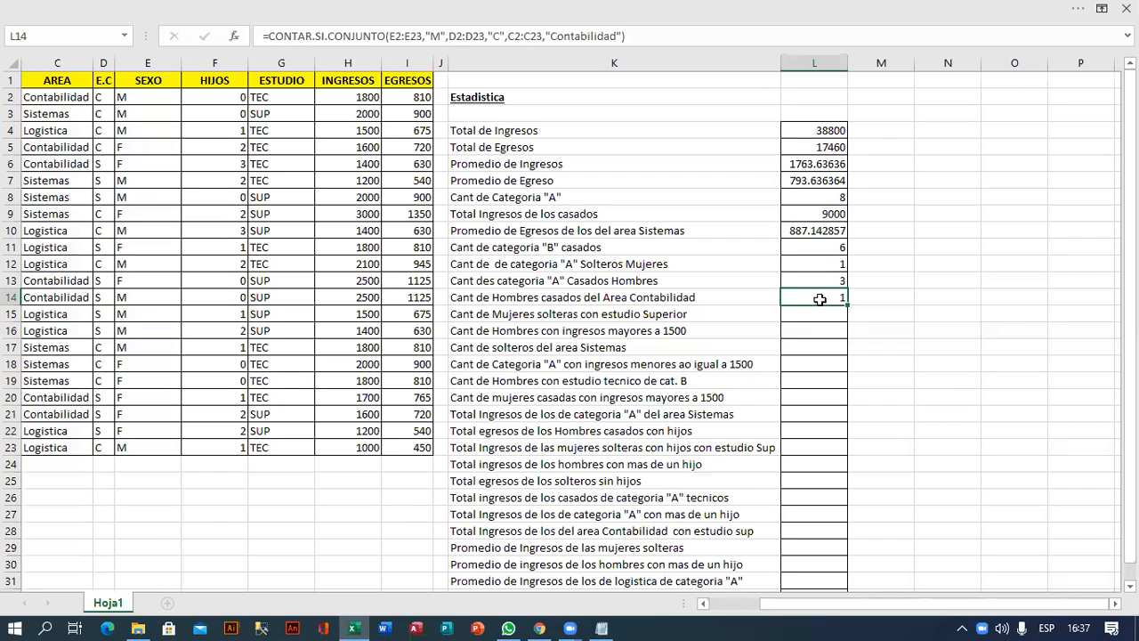
left_click(839, 316)
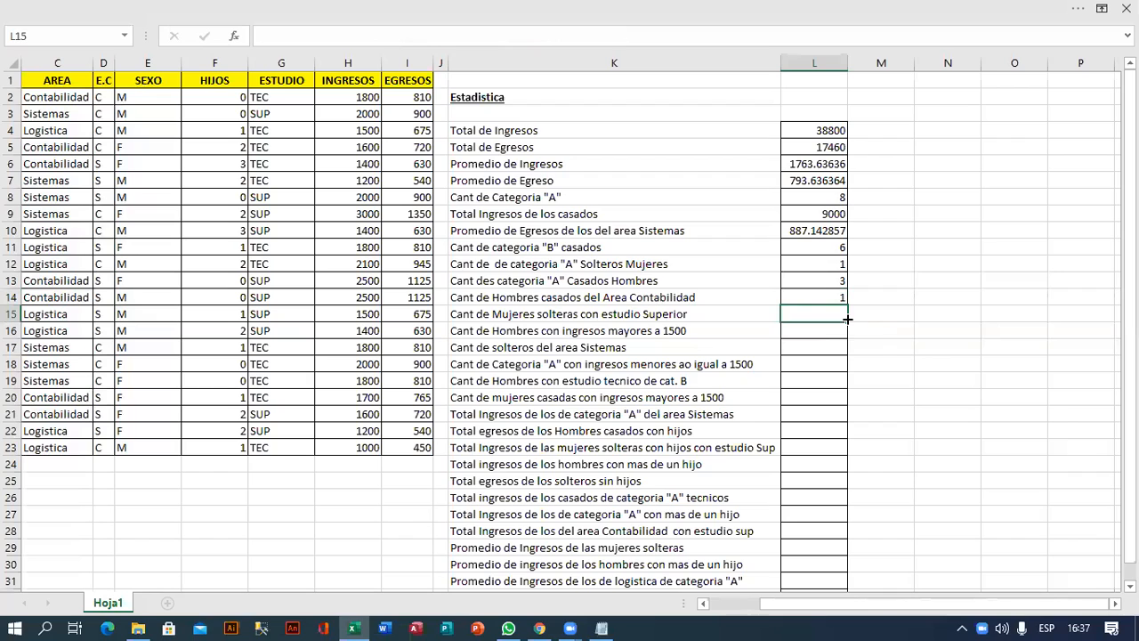
key("Up")
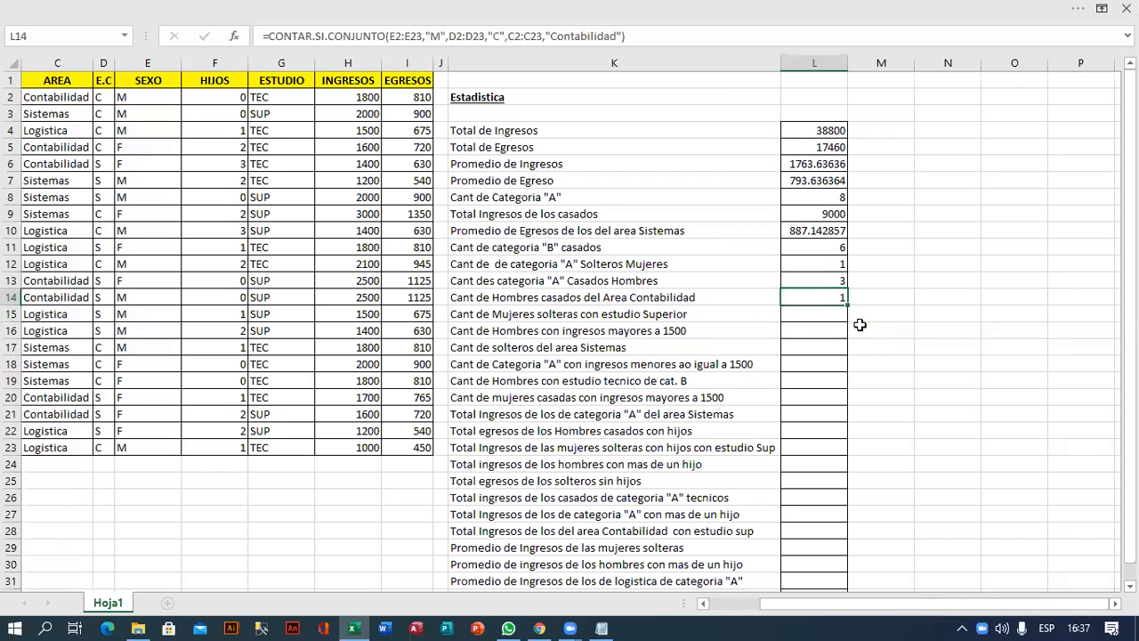
Step: Start a formula in L15 with the CONTAR.SI.CONJUNTO function for the single women with higher education
left_click(833, 315)
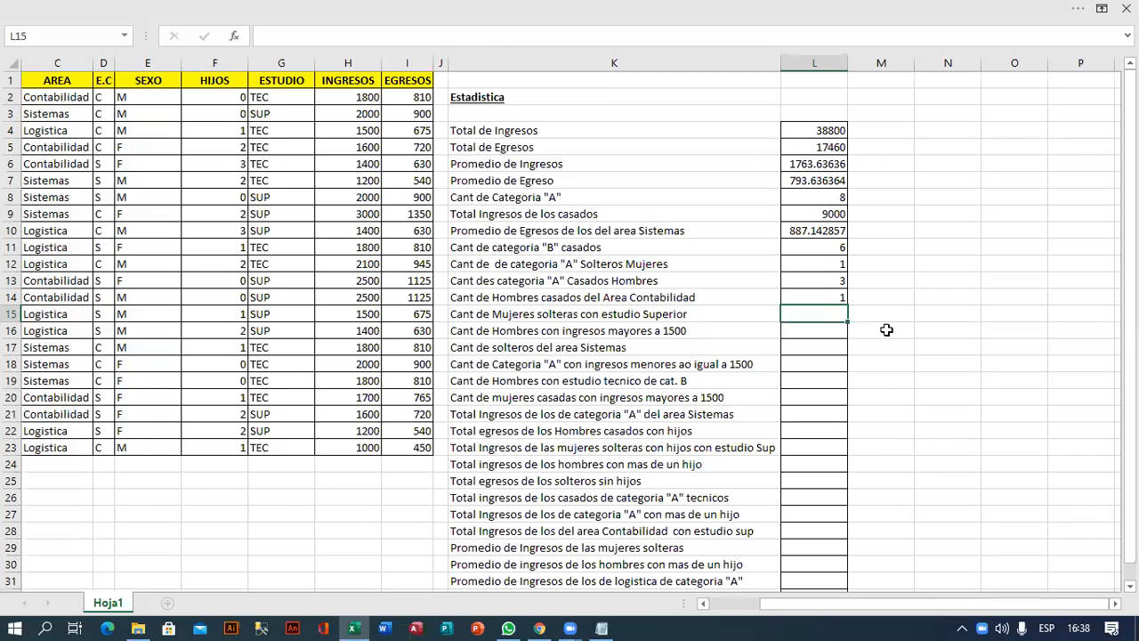
type("=cont")
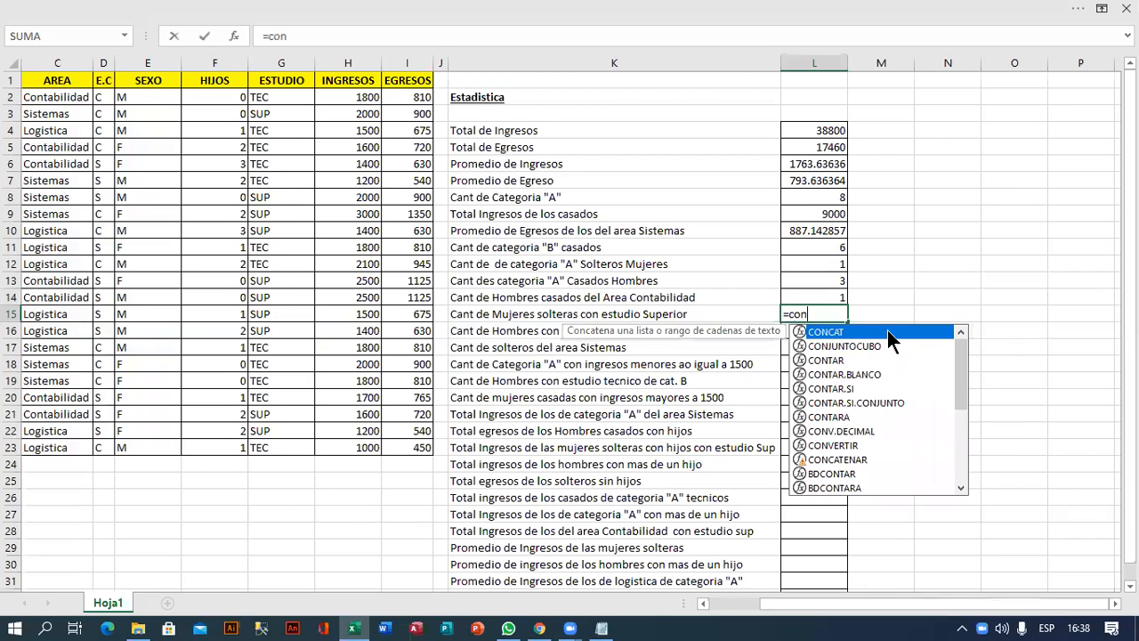
key("Down")
key("Down")
key("Down")
key("Tab")
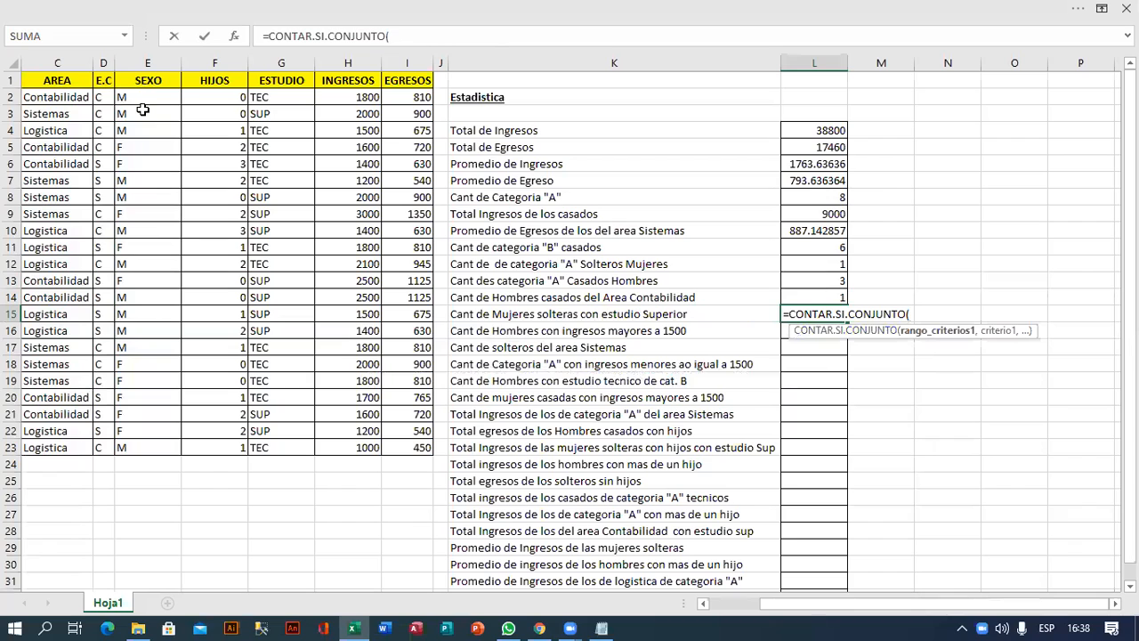
Step: Add the sex condition E2:E23,"F" and the marital status condition D2:D23,"S" to the L15 formula
left_click_drag(144, 100, 156, 452)
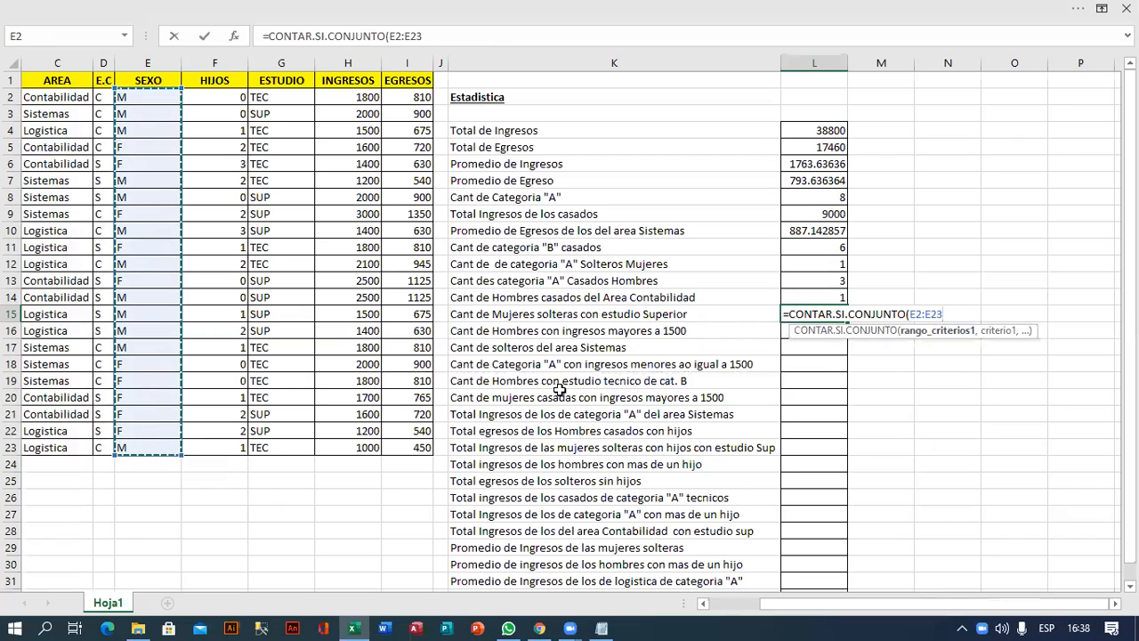
type(",\"f")
key("BackSpace")
type("F\",")
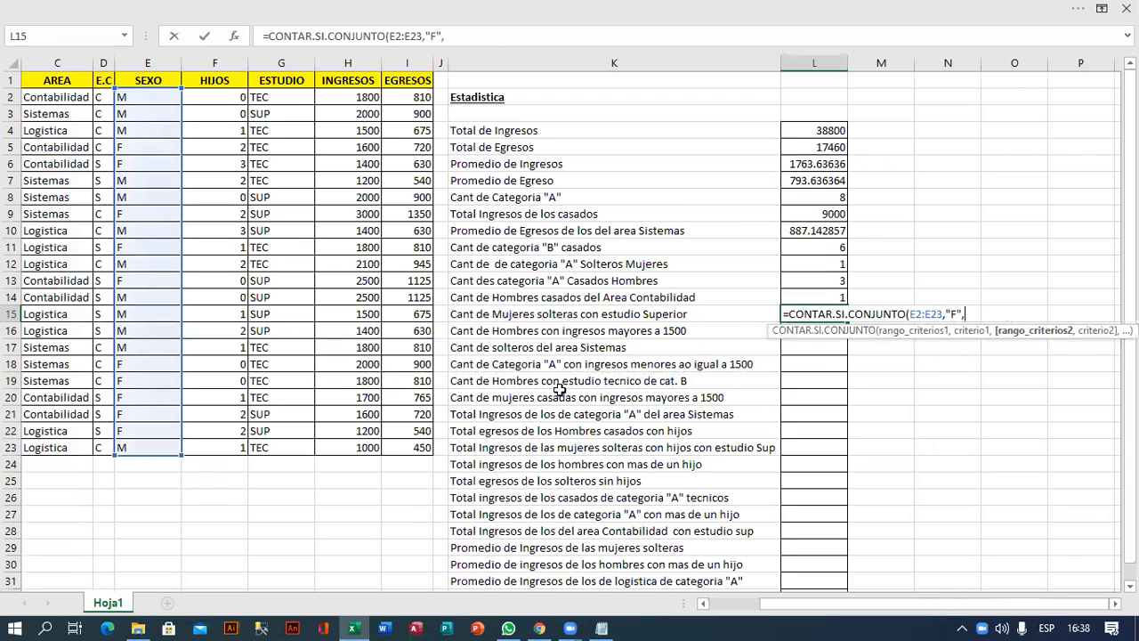
left_click(100, 98)
left_click_drag(92, 380, 98, 450)
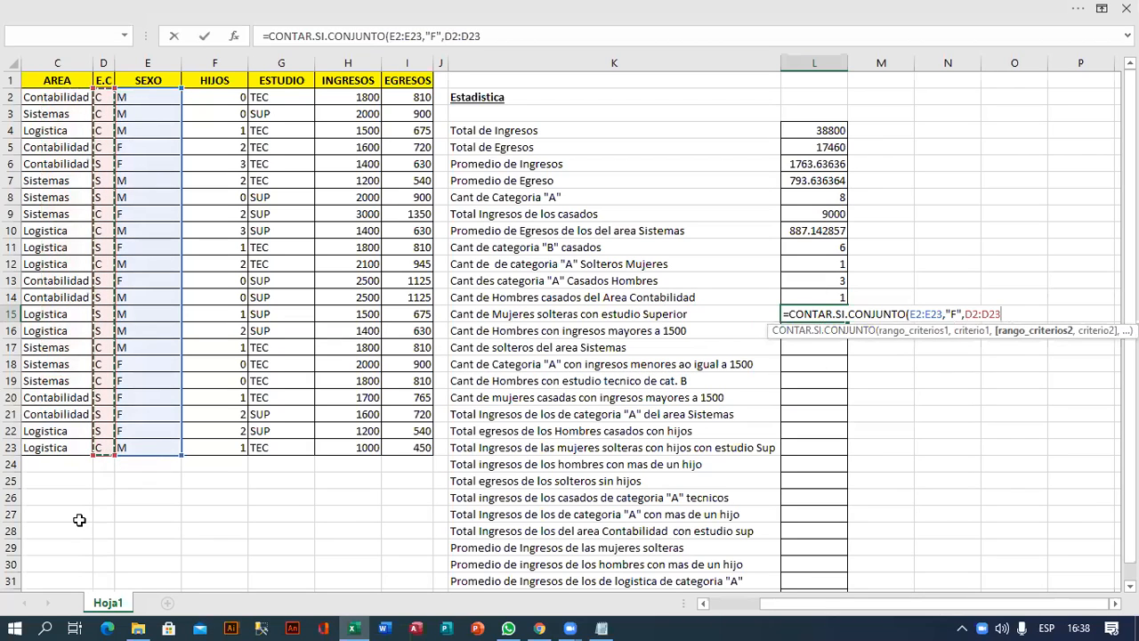
type(",\"")
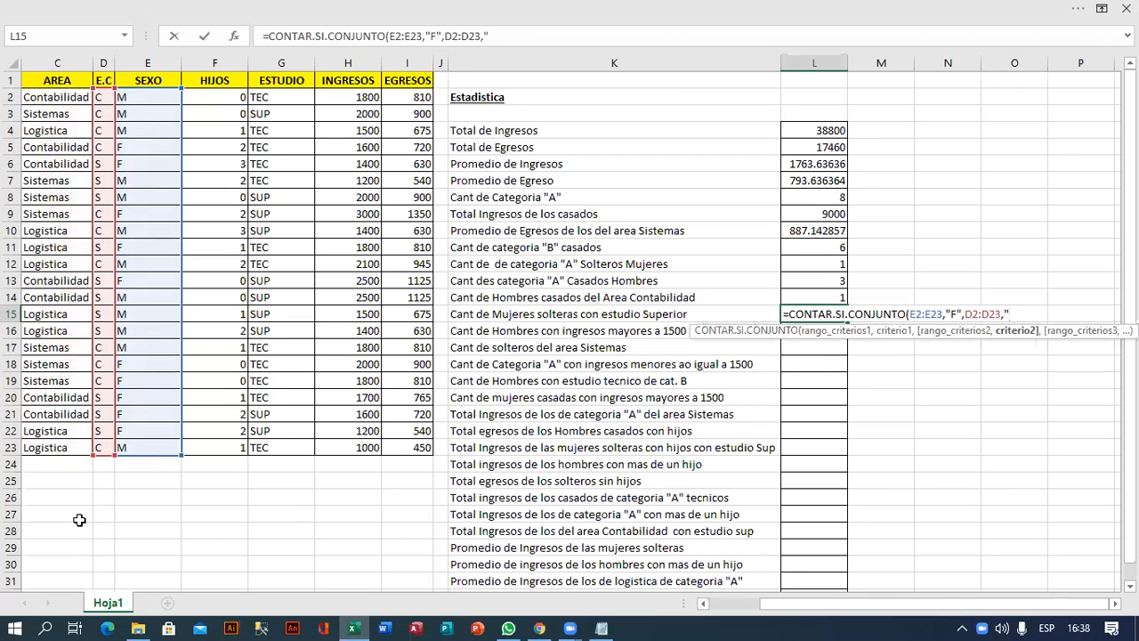
type("S\",")
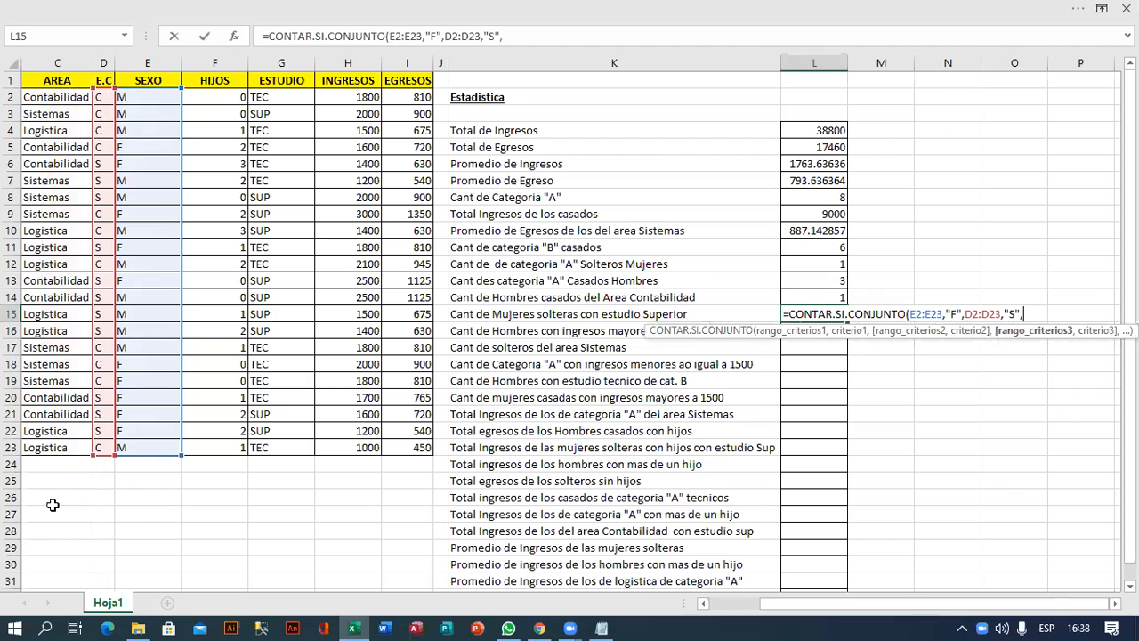
Step: Add the study condition G2:G23,"SUP" and enter the L15 formula as =CONTAR.SI.CONJUNTO(E2:E23,"F",D2:D23,"S",G2:G23,"SUP")
left_click_drag(281, 97, 285, 448)
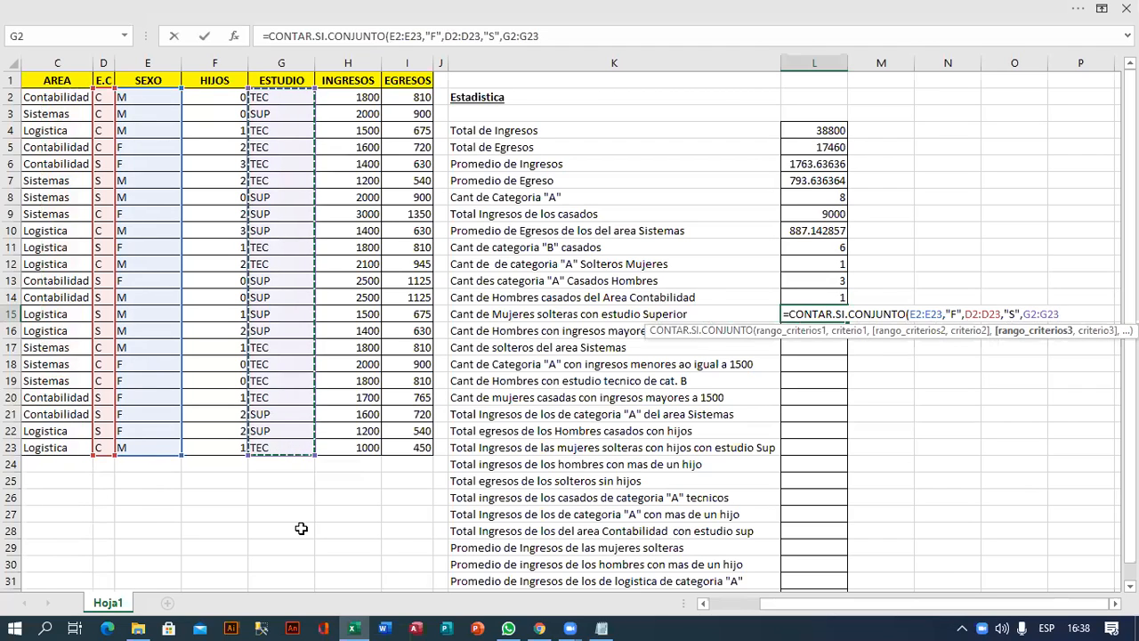
type(",\"SUP\"")
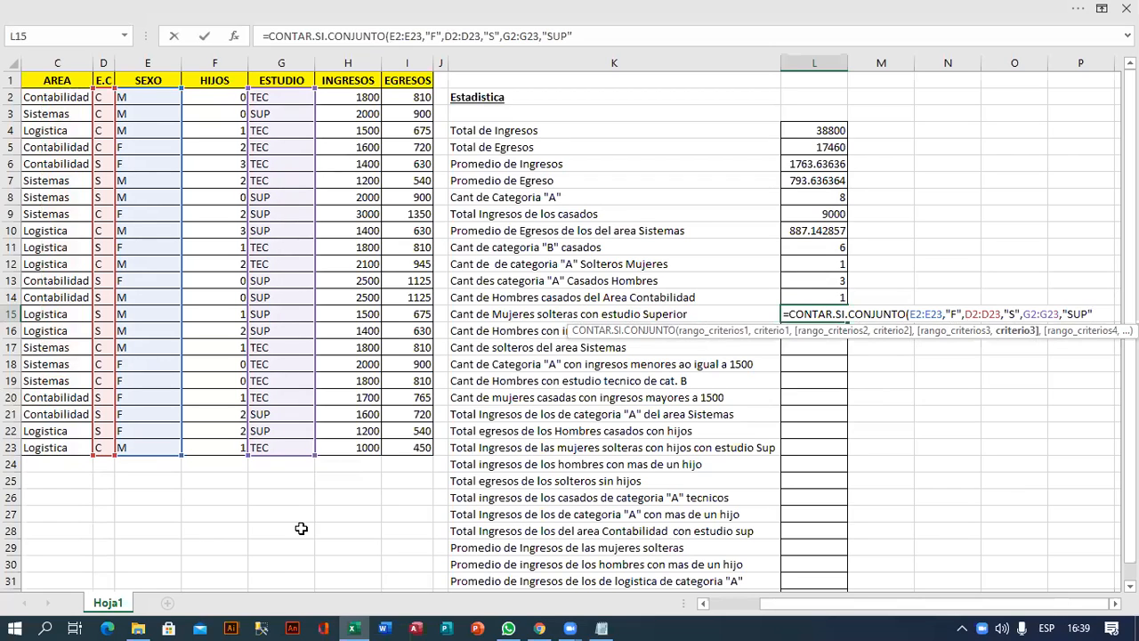
type(")")
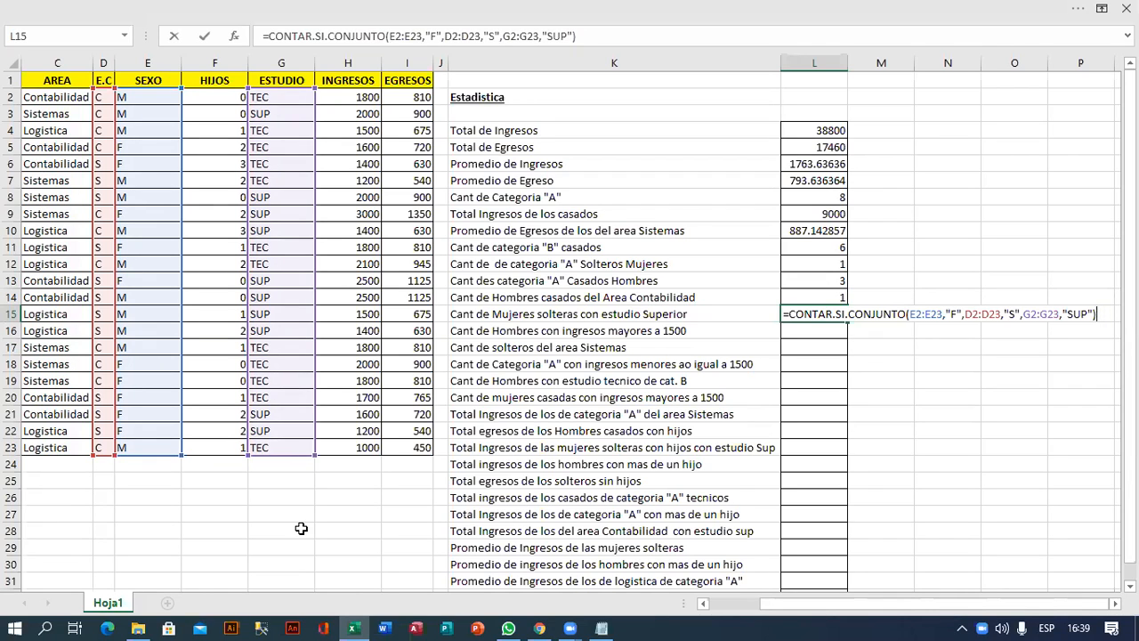
key("Return")
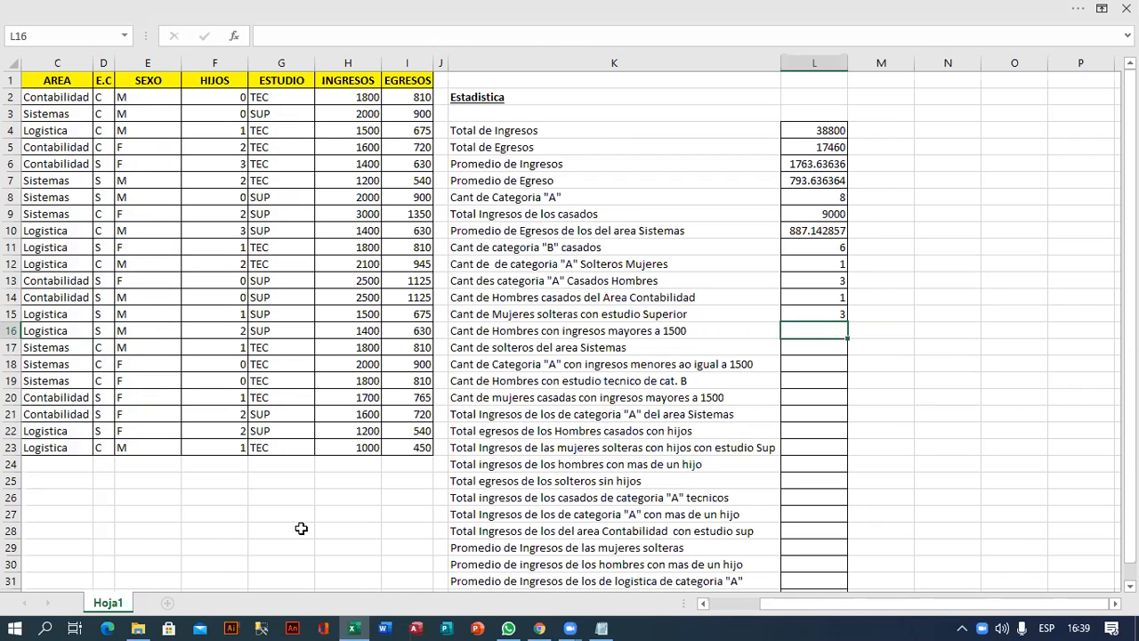
Step: Start a formula in L16 with the CONTAR.SI.CONJUNTO function for the men with income above 1500
type("=")
type("CONTAR")
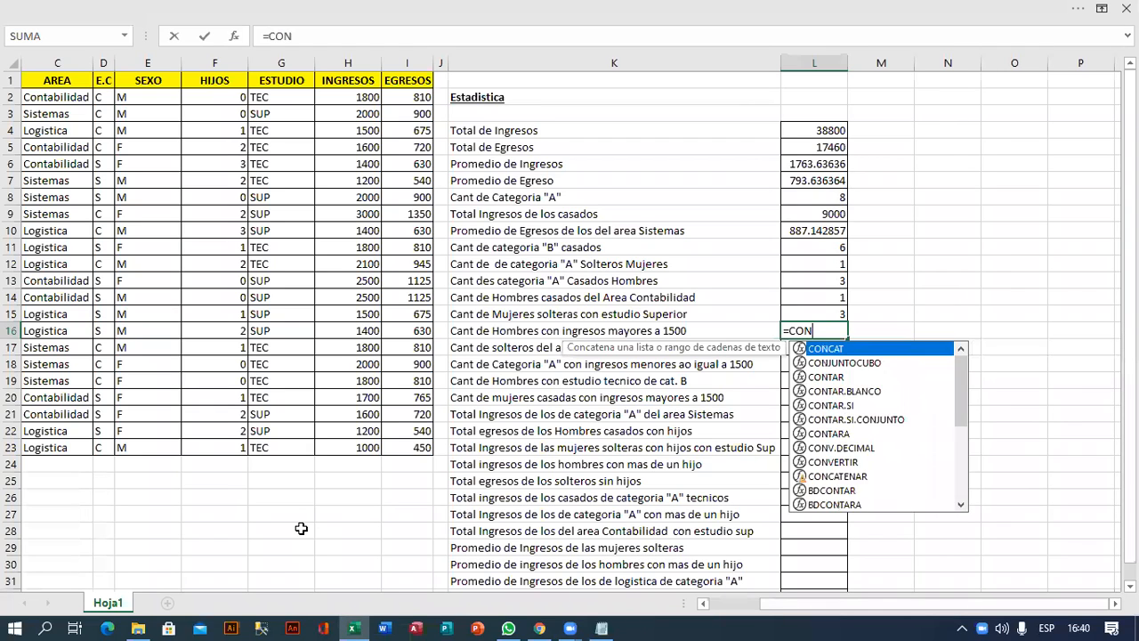
key("Down")
key("Down")
key("Down")
key("Tab")
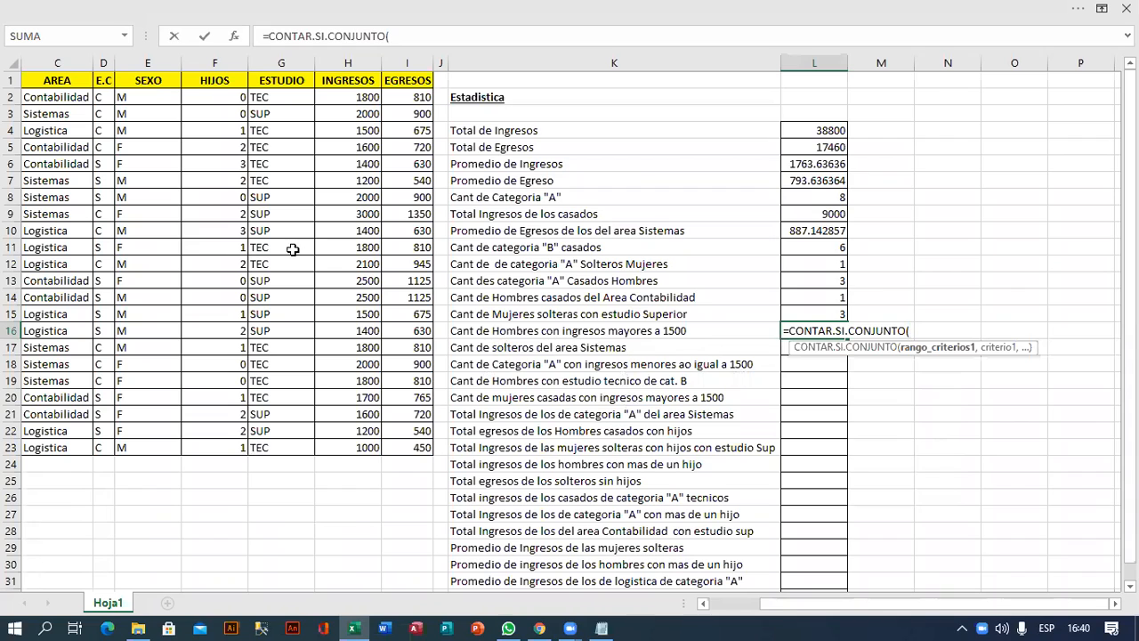
Step: Add the sex condition E2:E23,"M" to the L16 formula
left_click_drag(148, 97, 161, 445)
type(",\"")
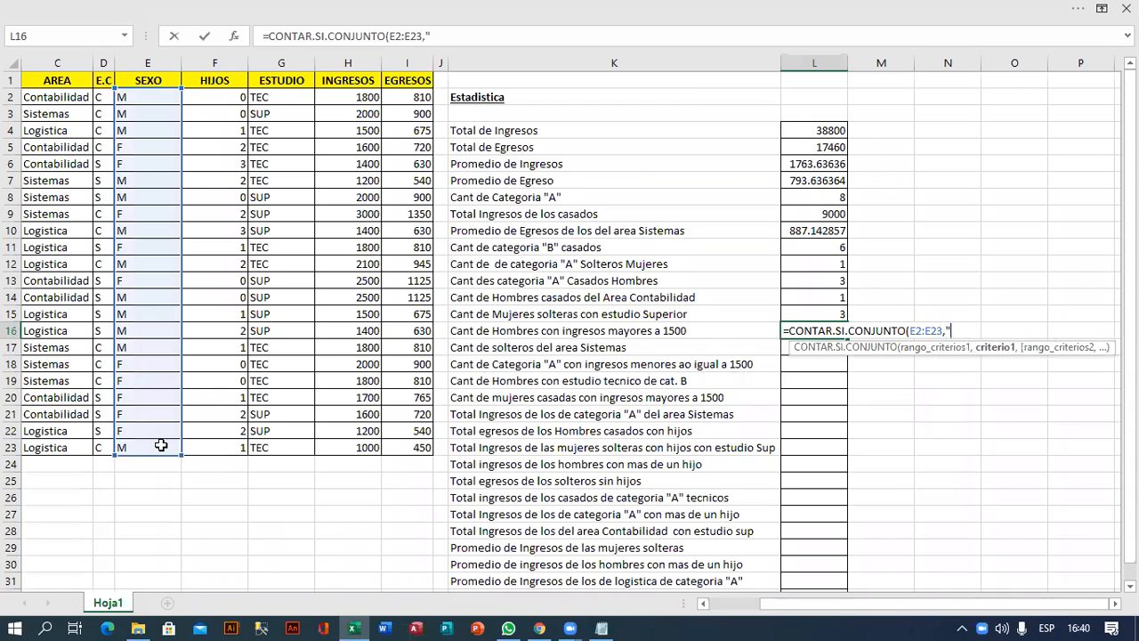
type("H")
key("BackSpace")
type("M\",")
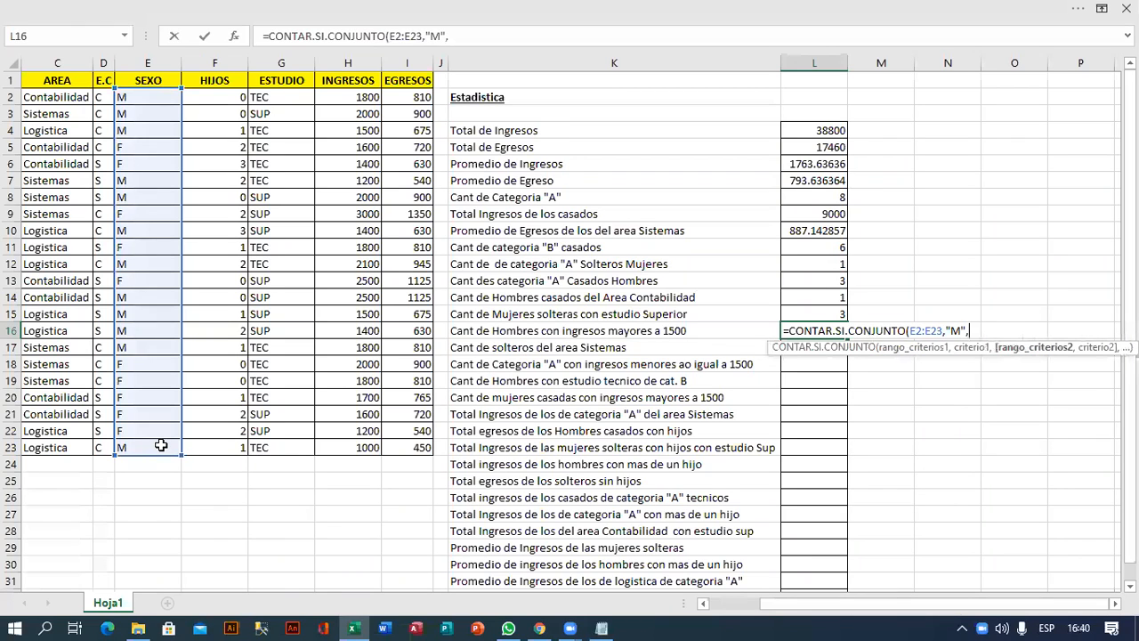
Step: Add the income condition H2:H23,">1500" and enter the L16 formula as =CONTAR.SI.CONJUNTO(E2:E23,"M",H2:H23,">1500")
left_click_drag(351, 97, 360, 449)
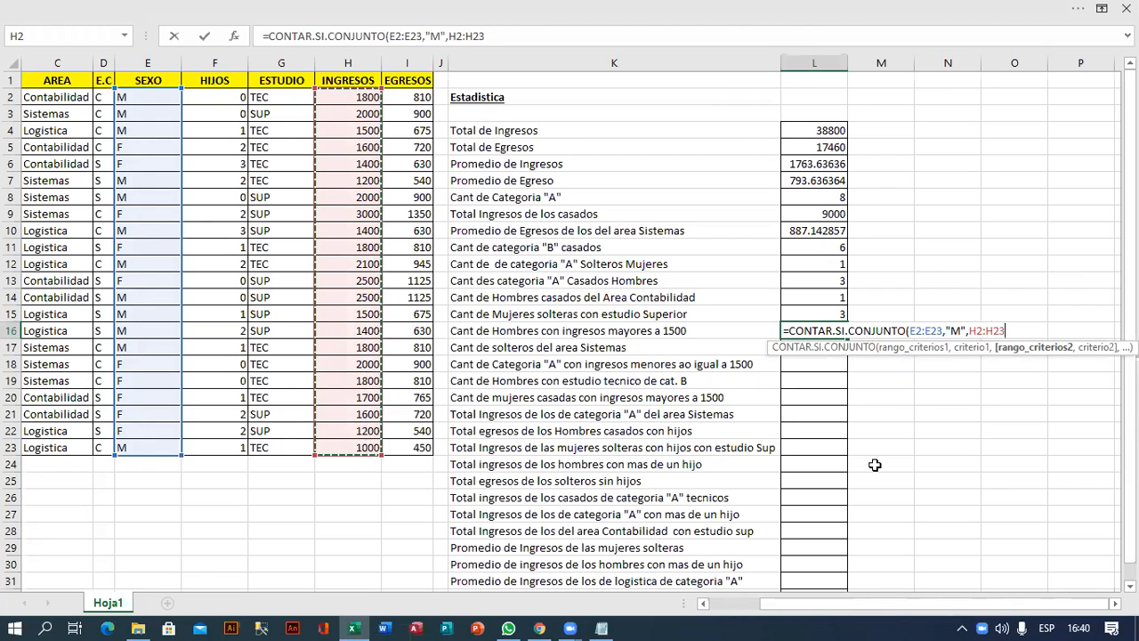
type(",")
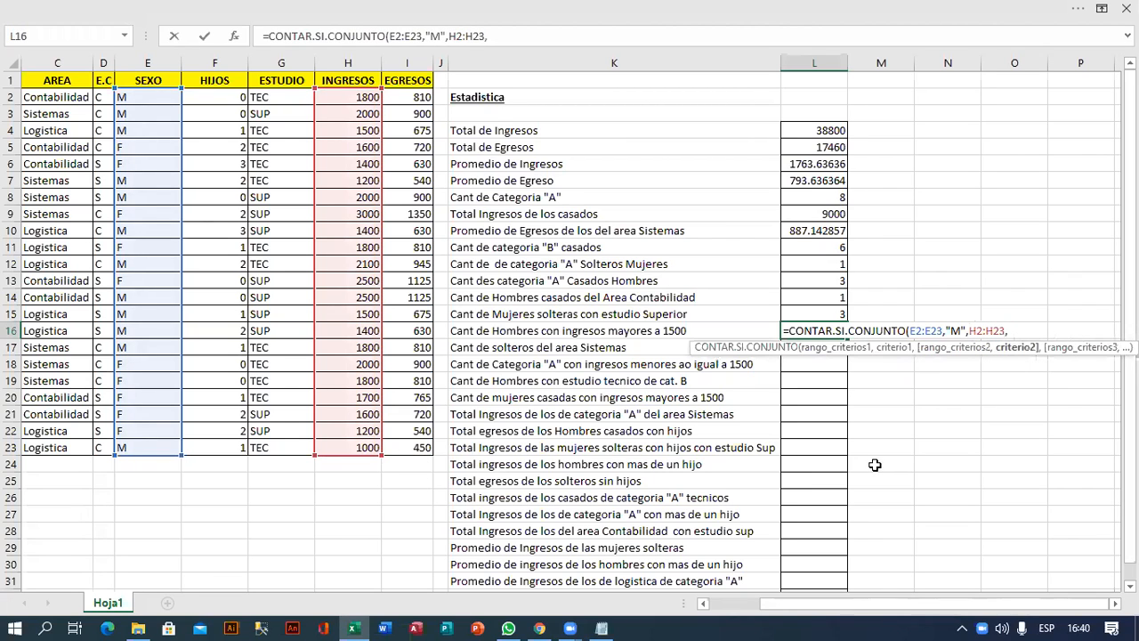
type("\">1500\")")
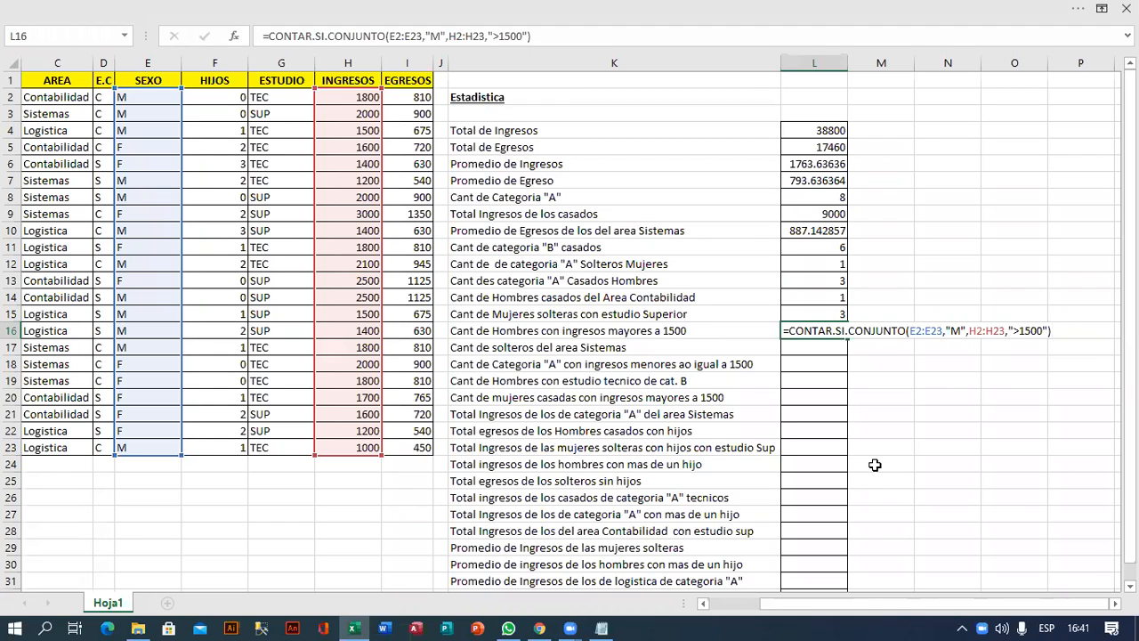
key("Return")
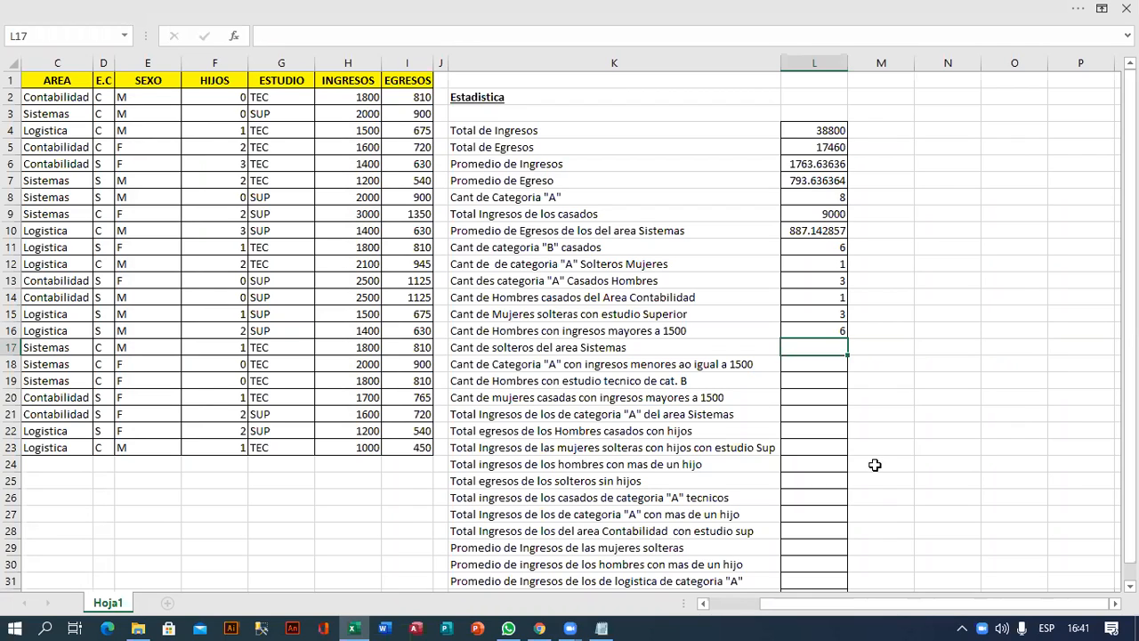
Step: Start a SUMAR.SI.CONJUNTO formula in L21 with the income column H2:H23 as the sum range
left_click_drag(814, 418, 574, 428)
left_click(811, 416)
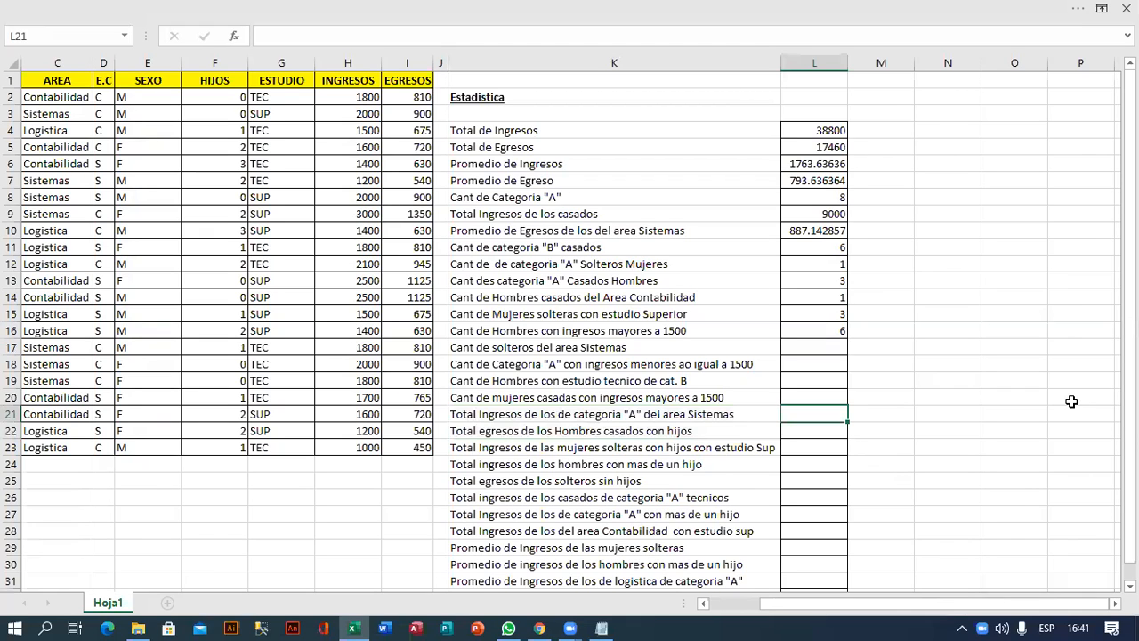
type("=")
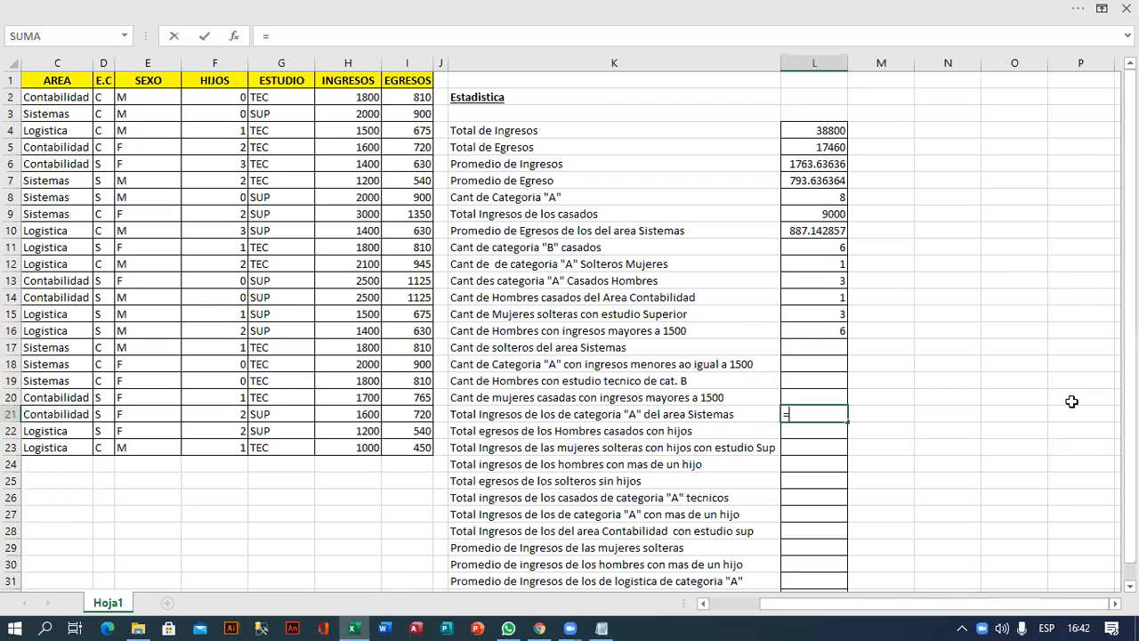
type("SUMA")
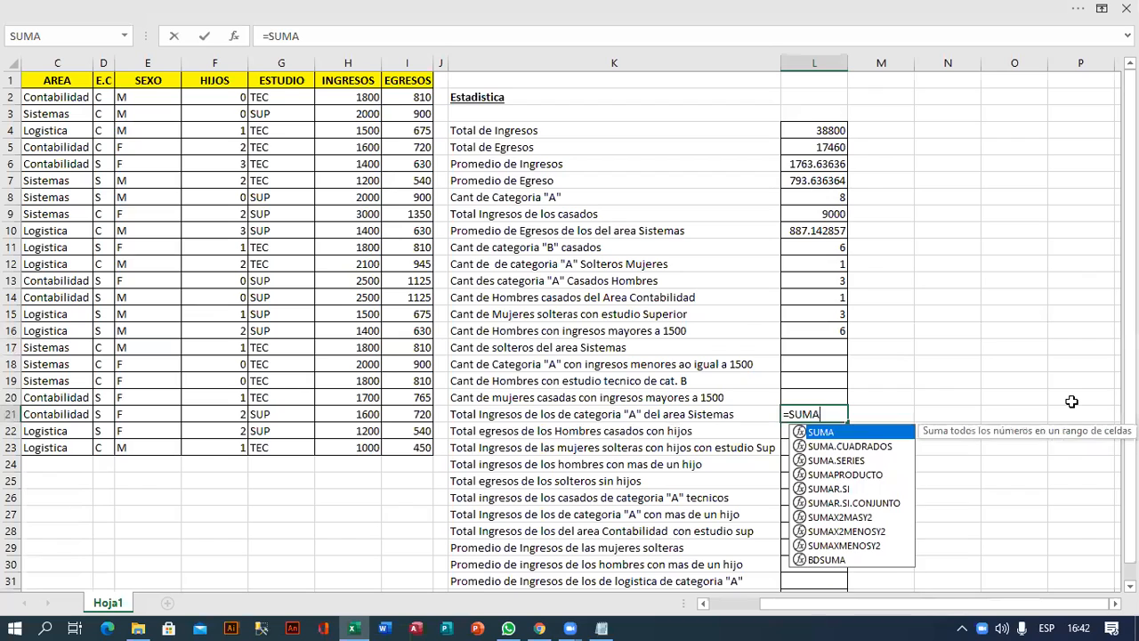
key("Down")
key("Down")
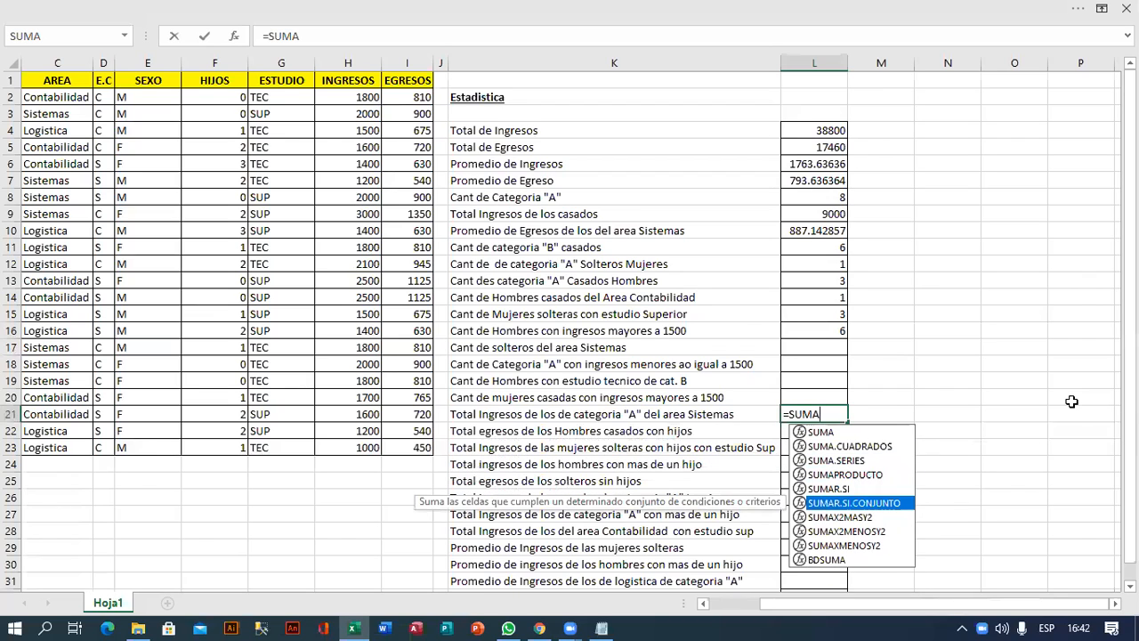
key("Tab")
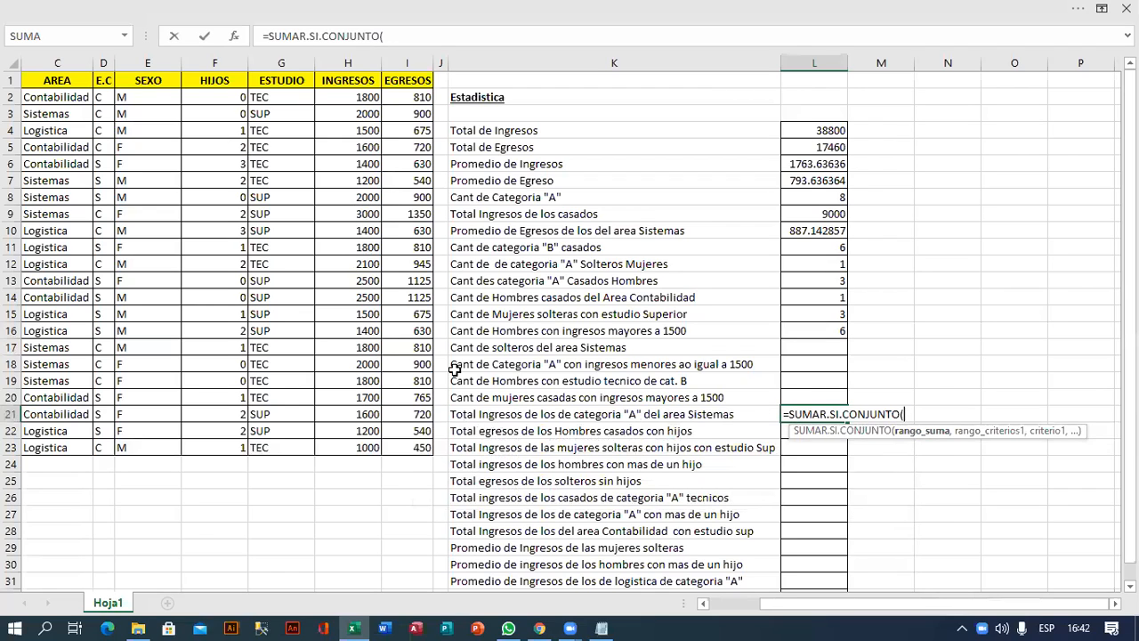
left_click_drag(350, 96, 356, 447)
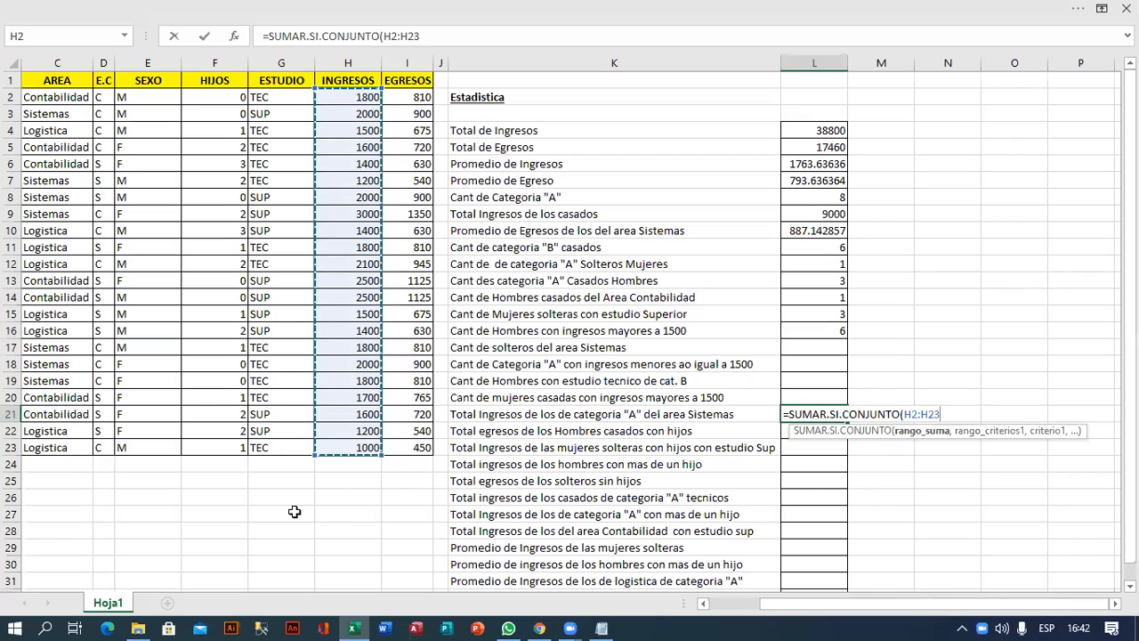
type(",")
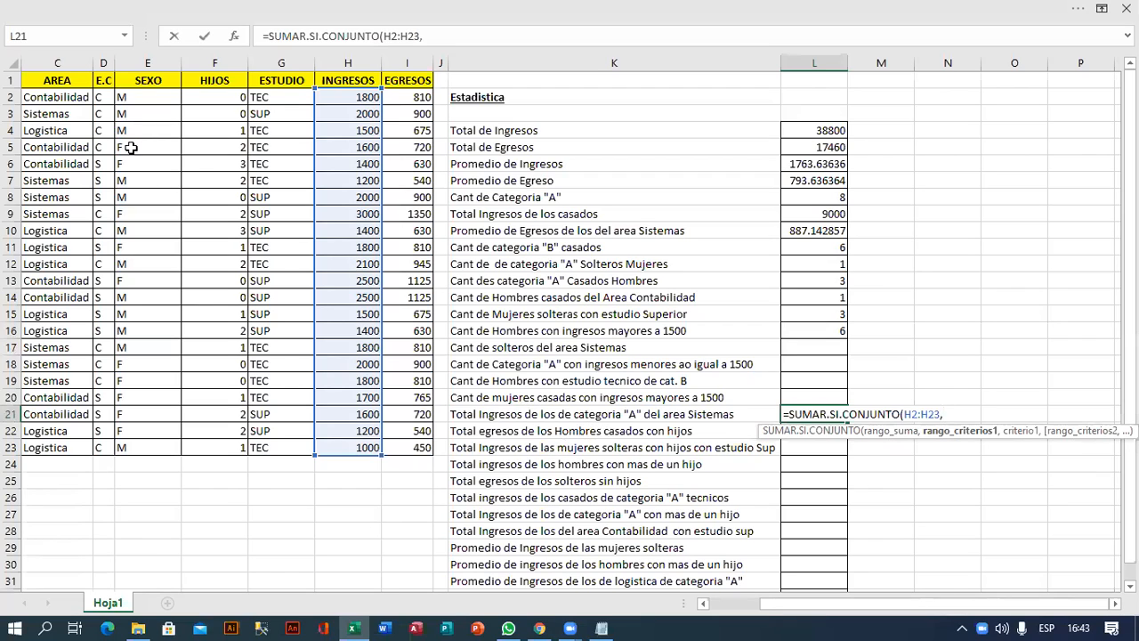
Step: Add the category condition A2:A23,"A" to the L21 formula
scroll(654, 552, "left", 2)
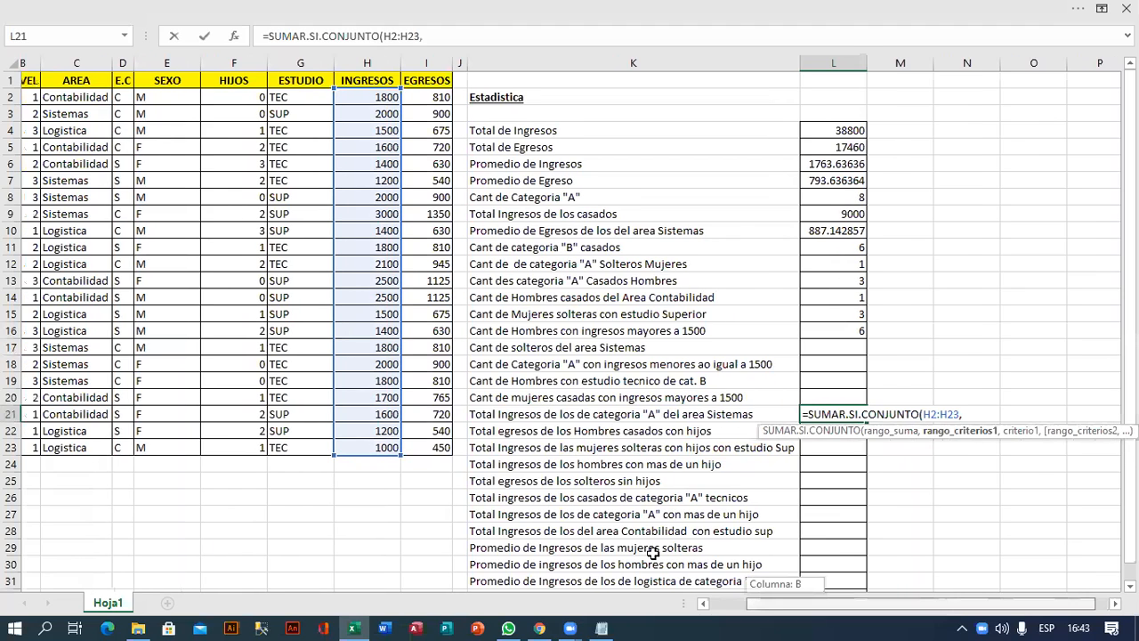
left_click_drag(31, 97, 37, 448)
left_click_drag(1018, 605, 1061, 603)
type(",\"A")
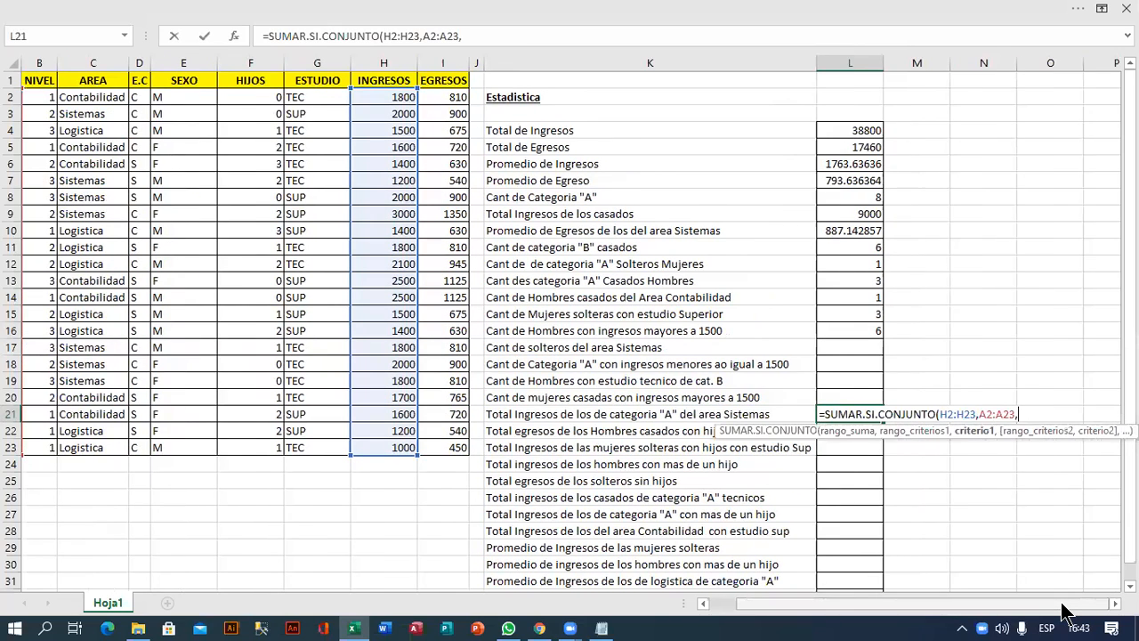
type("\",")
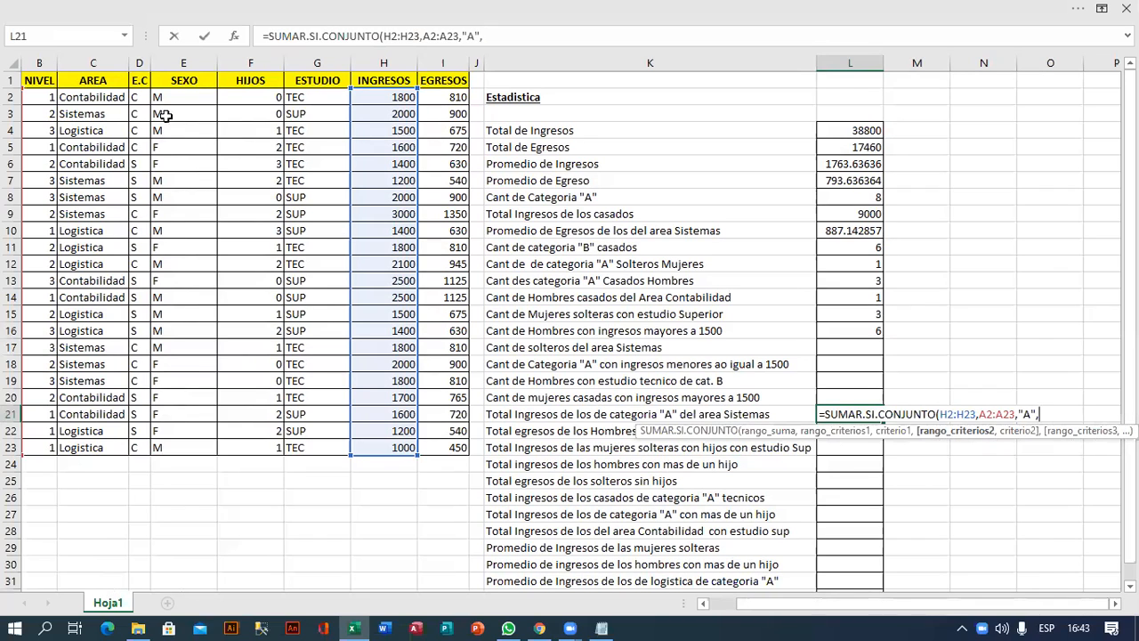
Step: Add the area condition C2:C23,"Sistemas" and enter the L21 formula as =SUMAR.SI.CONJUNTO(H2:H23,A2:A23,"A",C2:C23,"Sistemas")
left_click_drag(98, 99, 109, 448)
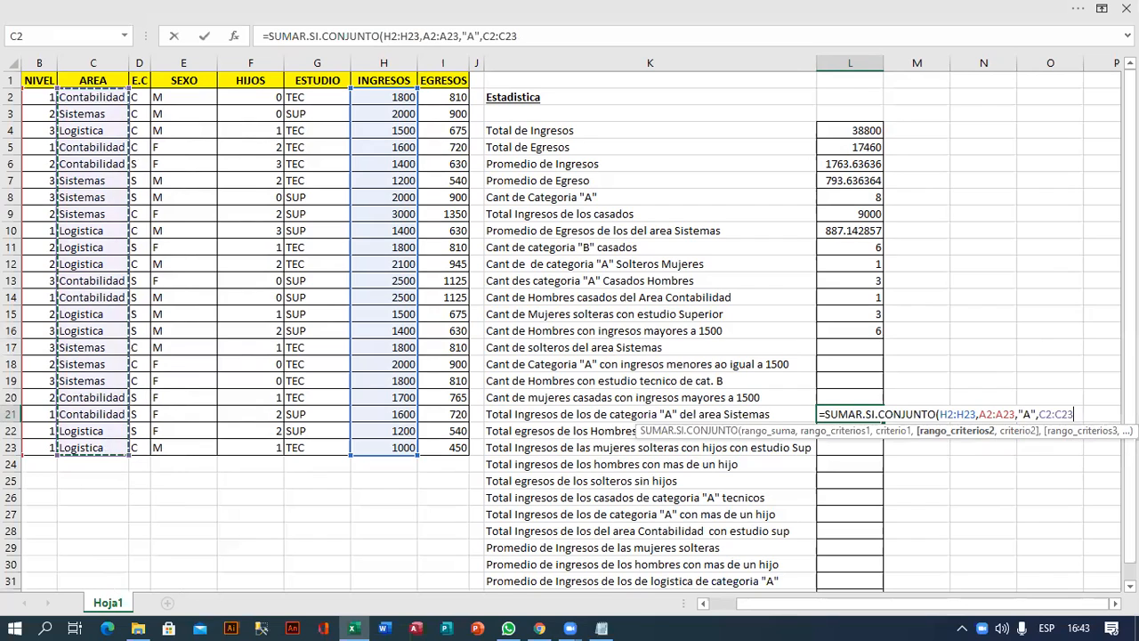
type(",\"sISTEMAS")
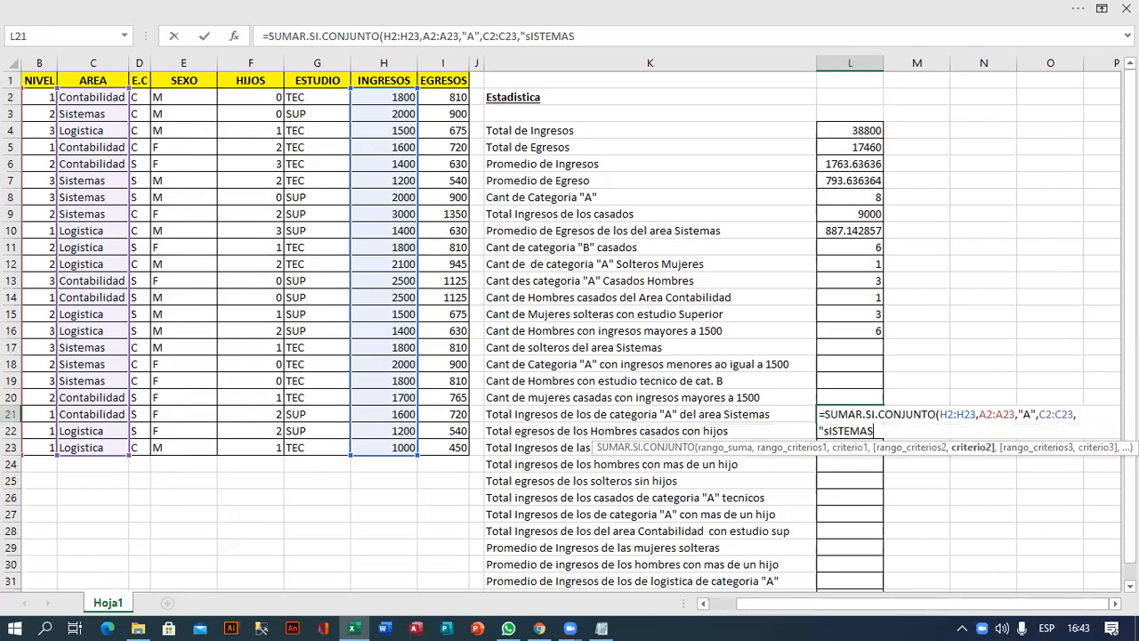
key("BackSpace")
key("BackSpace")
key("BackSpace")
key("BackSpace")
key("BackSpace")
key("BackSpace")
key("BackSpace")
key("BackSpace")
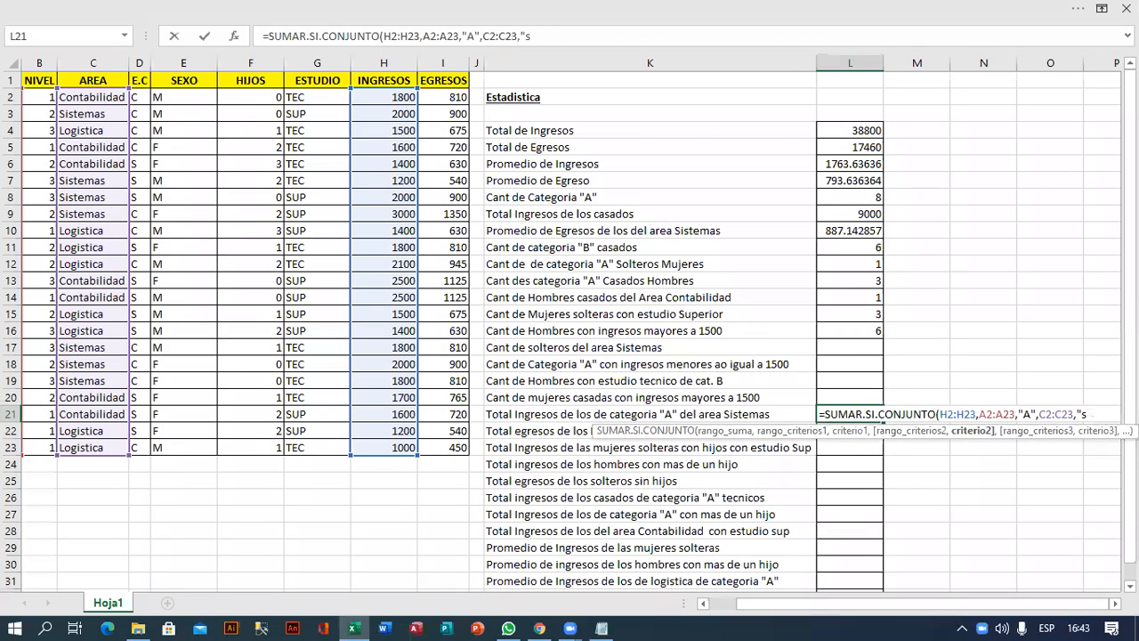
type("Sistemas")
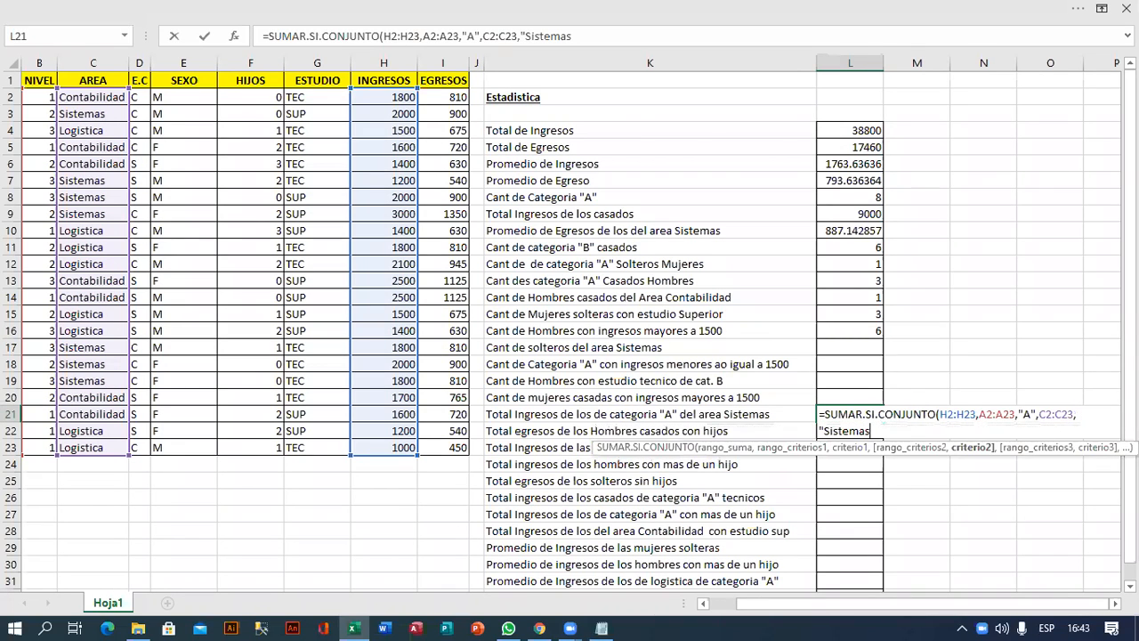
type("\")")
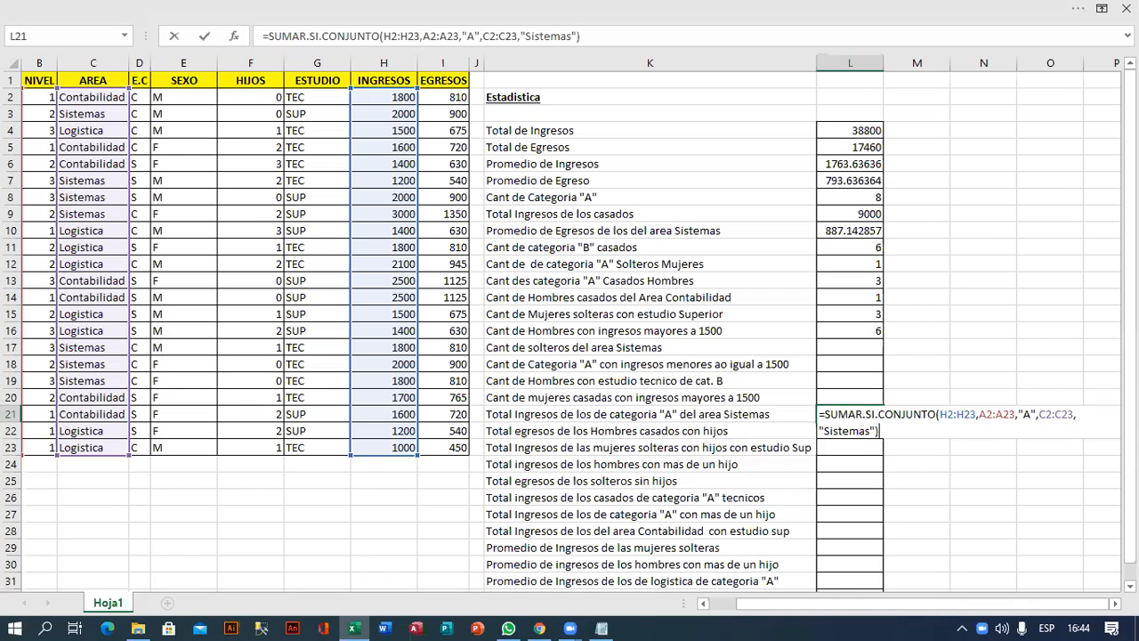
key("Return")
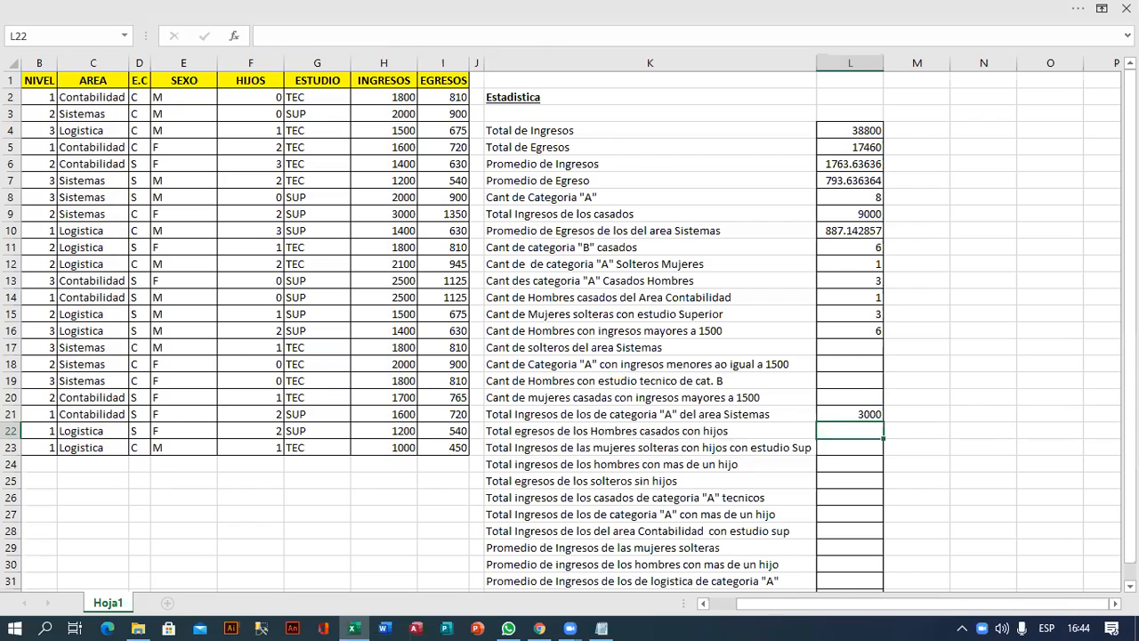
Step: Start a SUMAR.SI.CONJUNTO formula in L22 with the expenses column I2:I23 as the sum range
type("=suma")
key("Down")
key("Down")
key("Down")
key("Down")
key("Down")
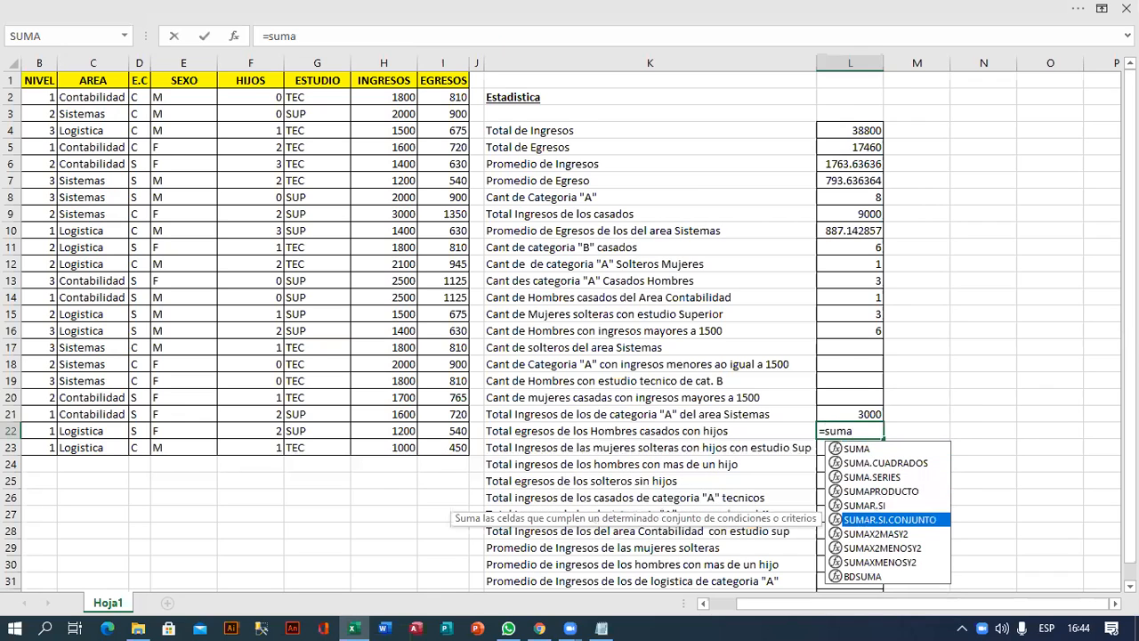
key("Tab")
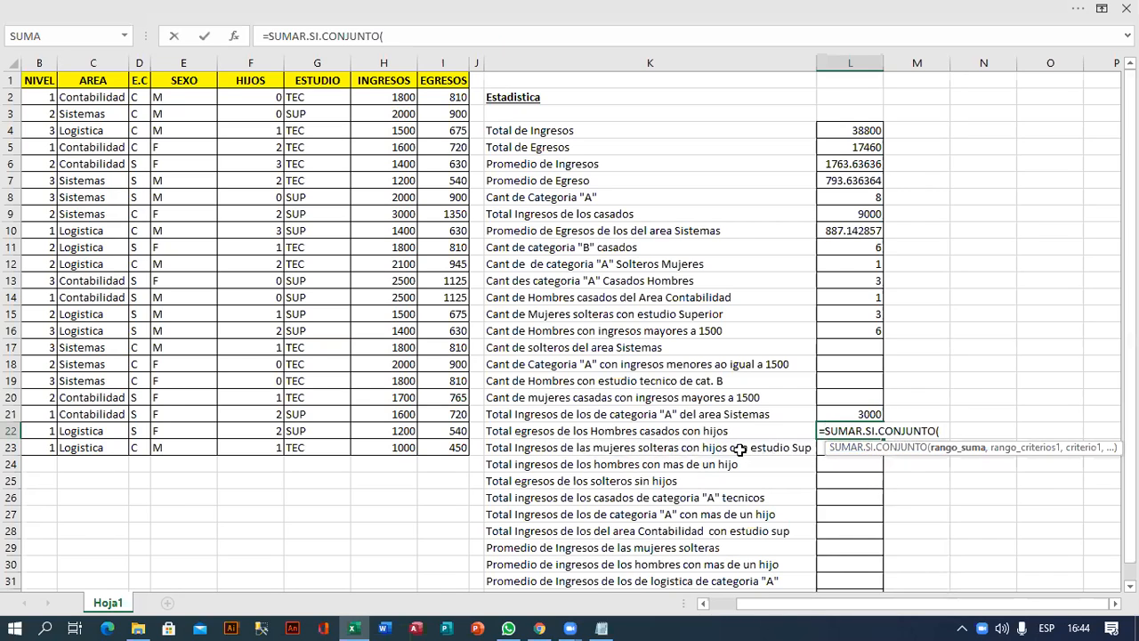
left_click_drag(437, 96, 431, 448)
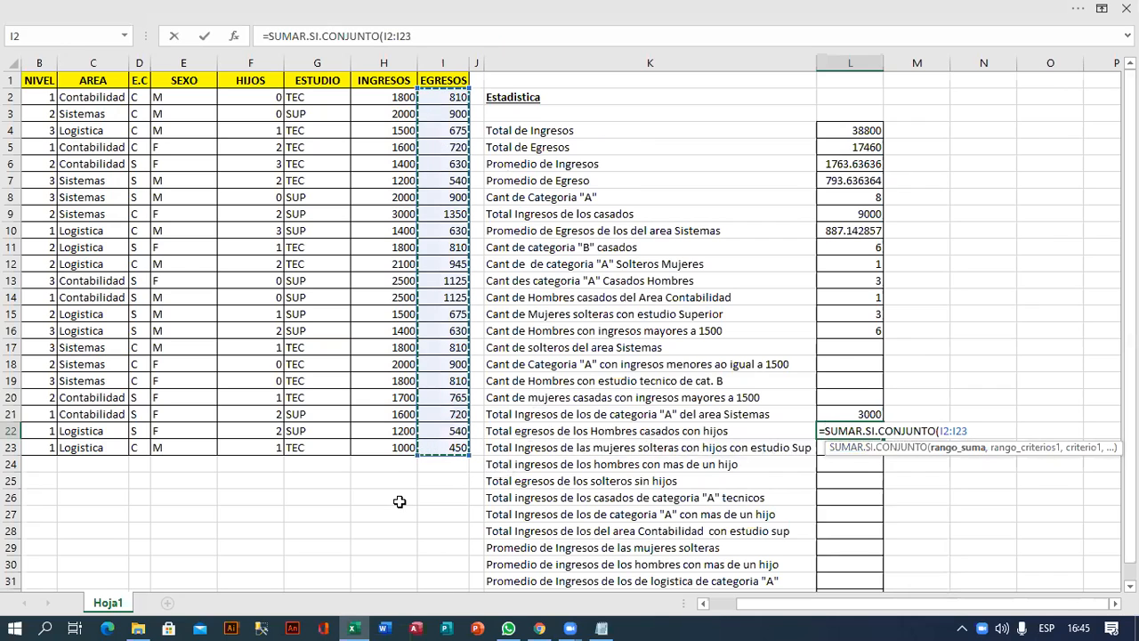
type(",")
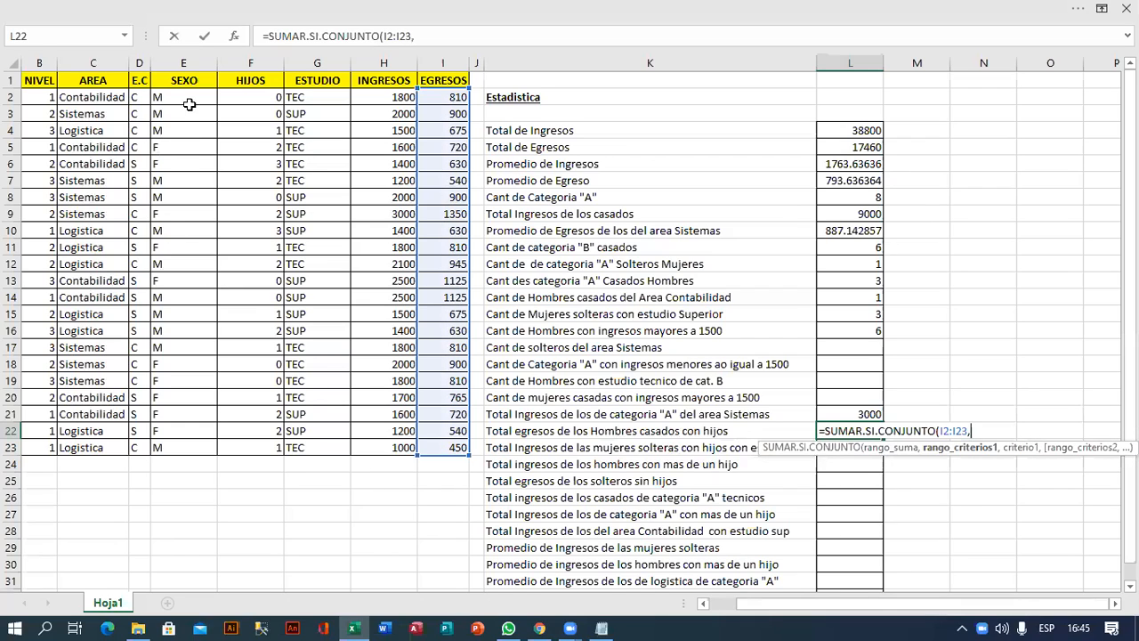
Step: Add the sex condition E2:E23,"M" and the marital status condition D2:D23,"C" to the L22 formula
left_click_drag(189, 95, 186, 447)
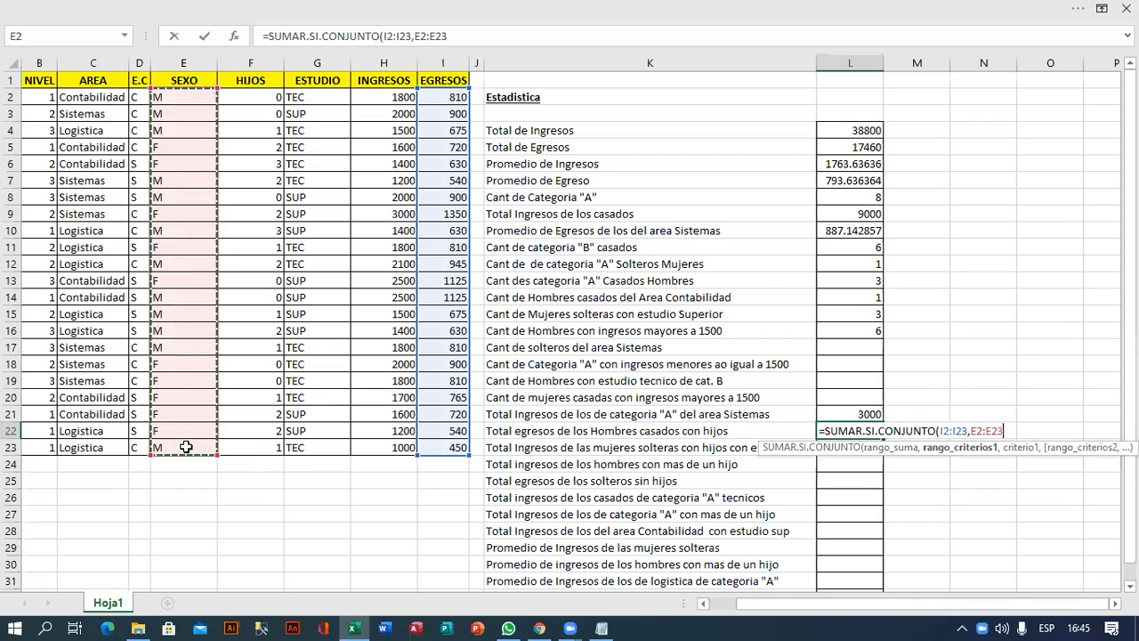
type(",\"")
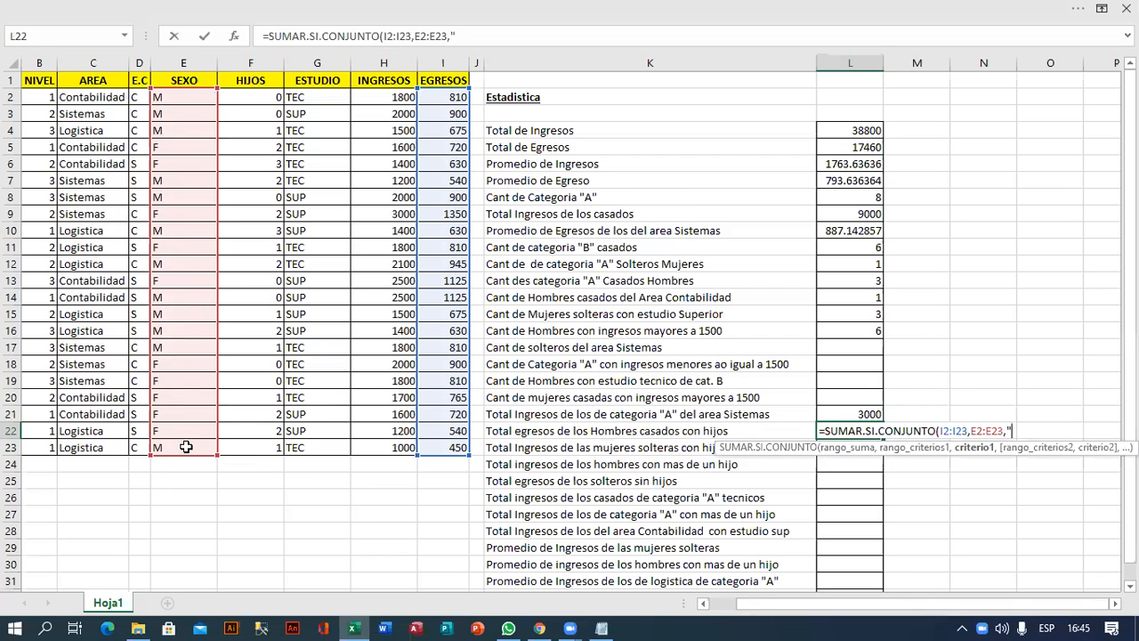
type("M\",")
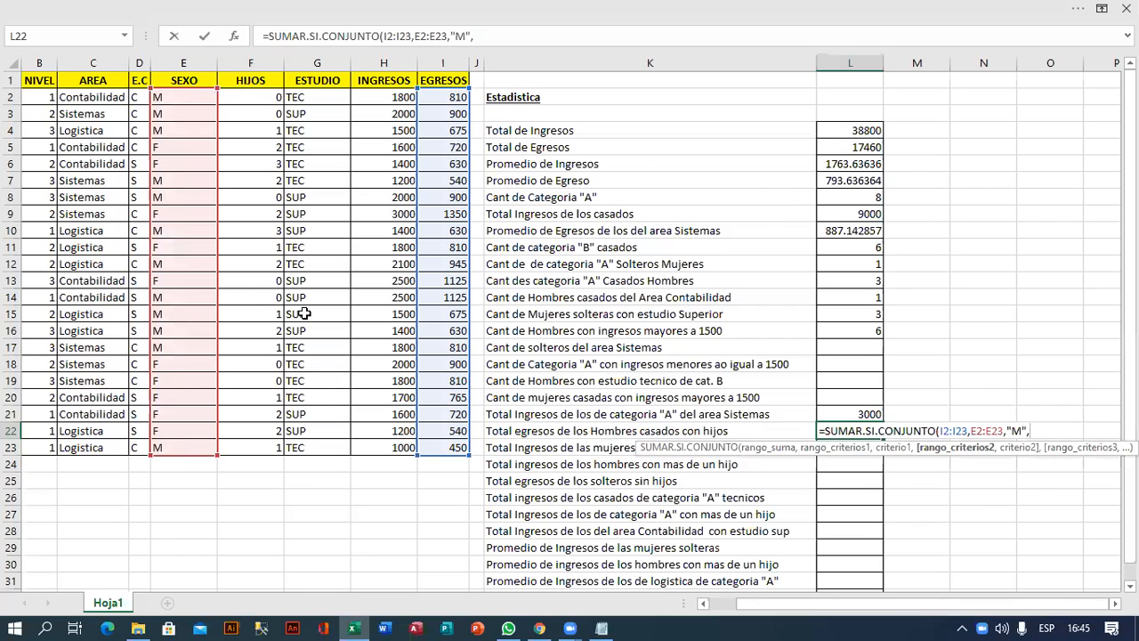
left_click_drag(136, 97, 135, 447)
type(",\"C")
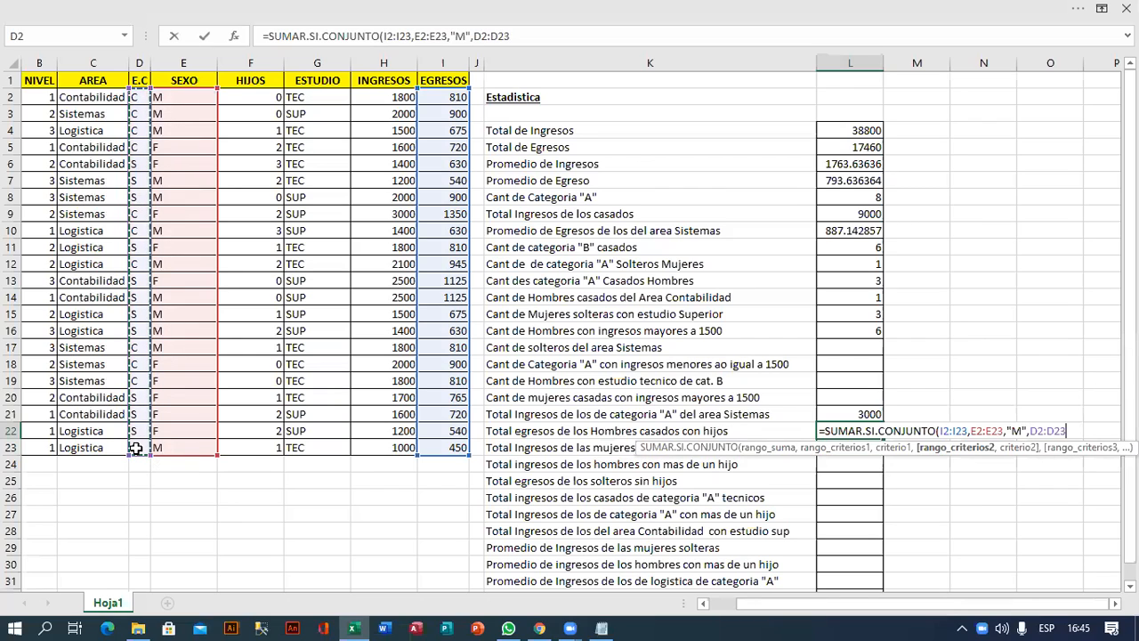
type("\",")
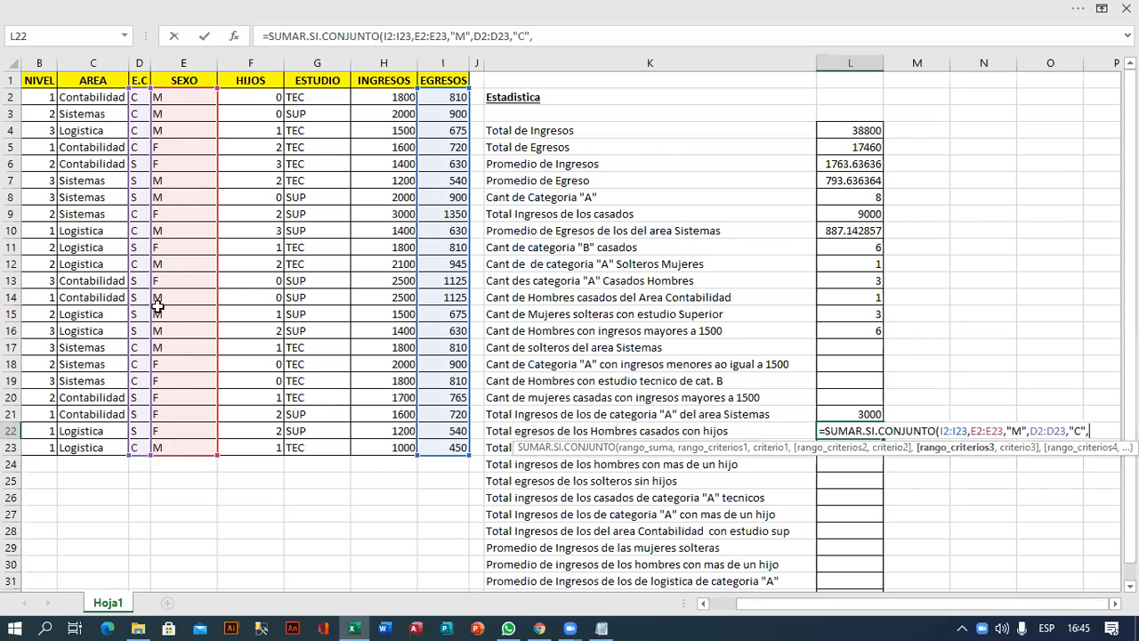
Step: Add the children condition F2:F23,">0" and enter the L22 formula as =SUMAR.SI.CONJUNTO(I2:I23,E2:E23,"M",D2:D23,"C",F2:F23,">0")
left_click_drag(250, 97, 267, 445)
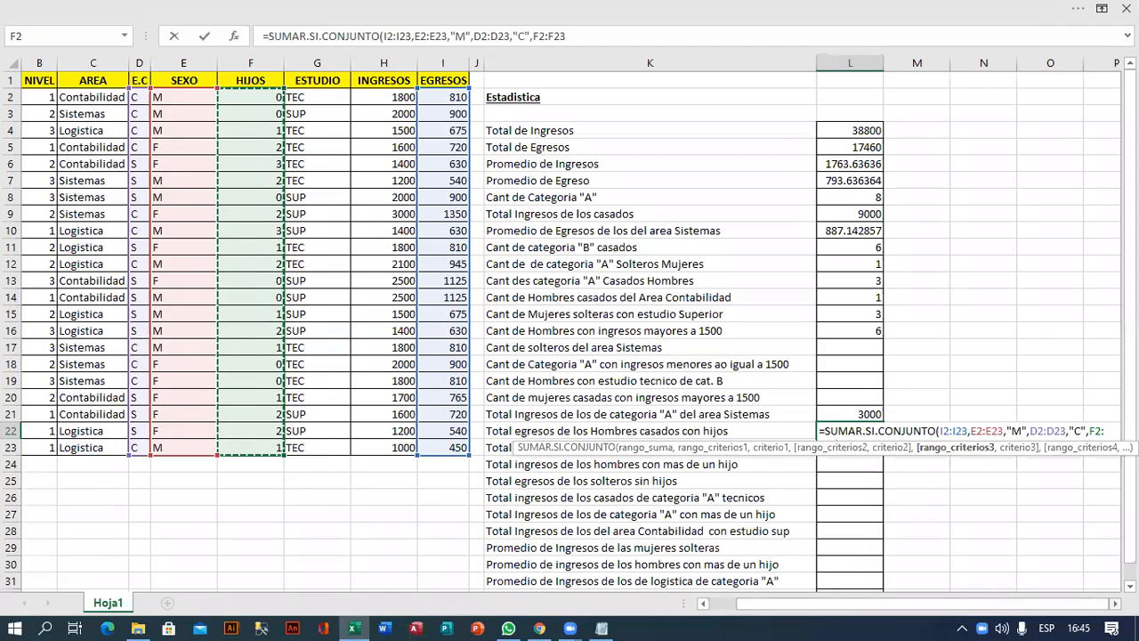
left_click(1115, 604)
type(",\">0\")")
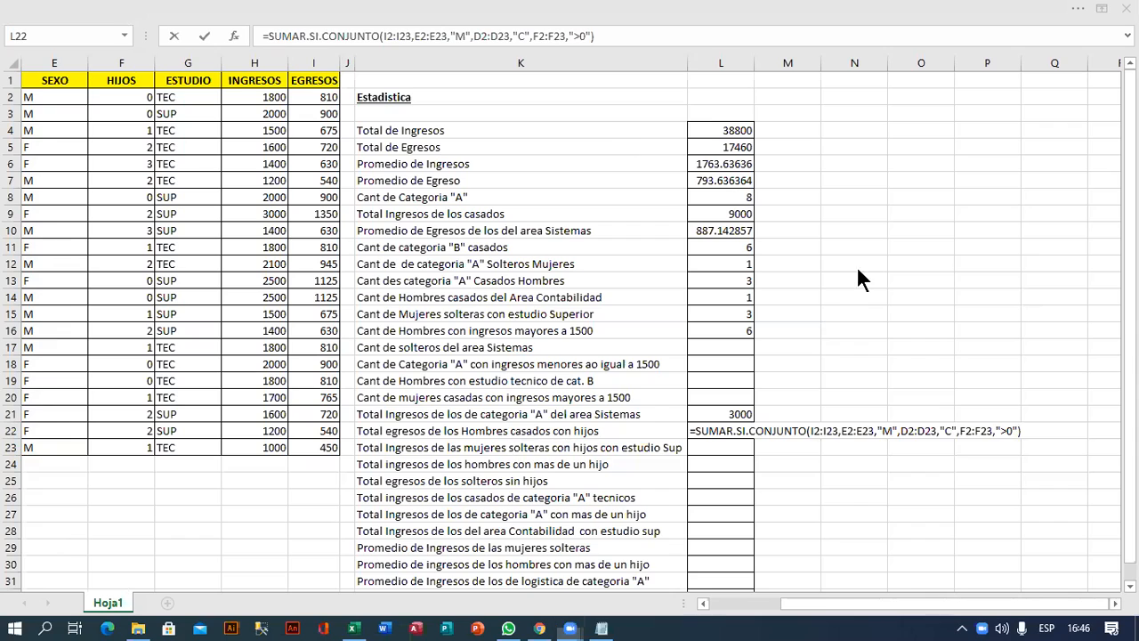
left_click(1042, 433)
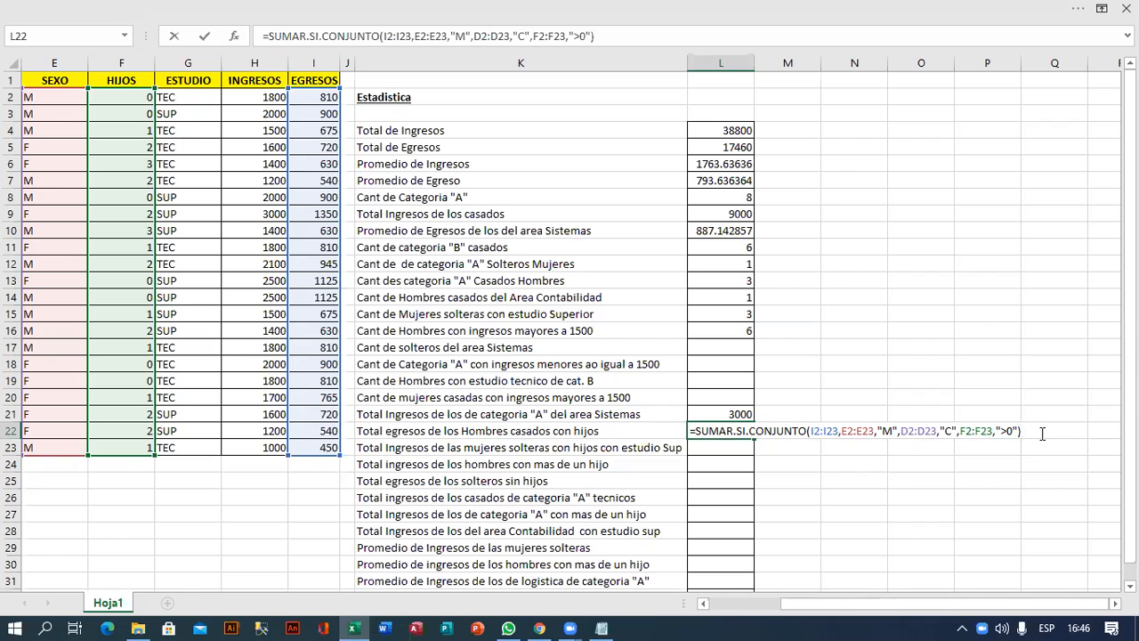
key("Return")
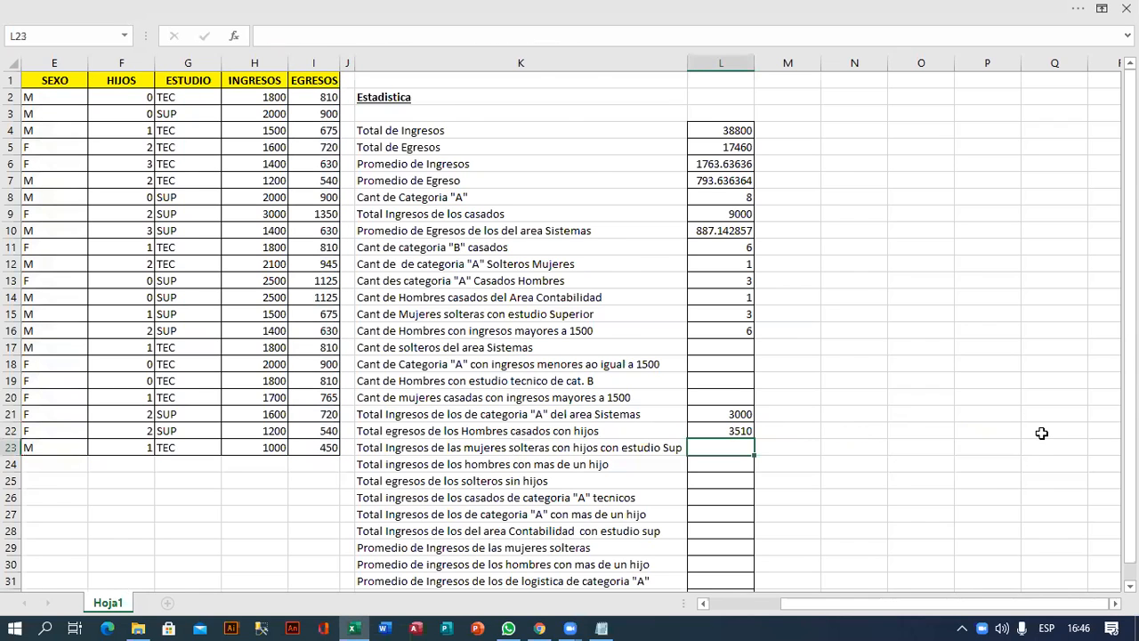
Step: Review the remaining Estadistica rows and the ranges and conditions of the SUMAR.SI.CONJUNTO formula in L22
scroll(1042, 433, "down", 3)
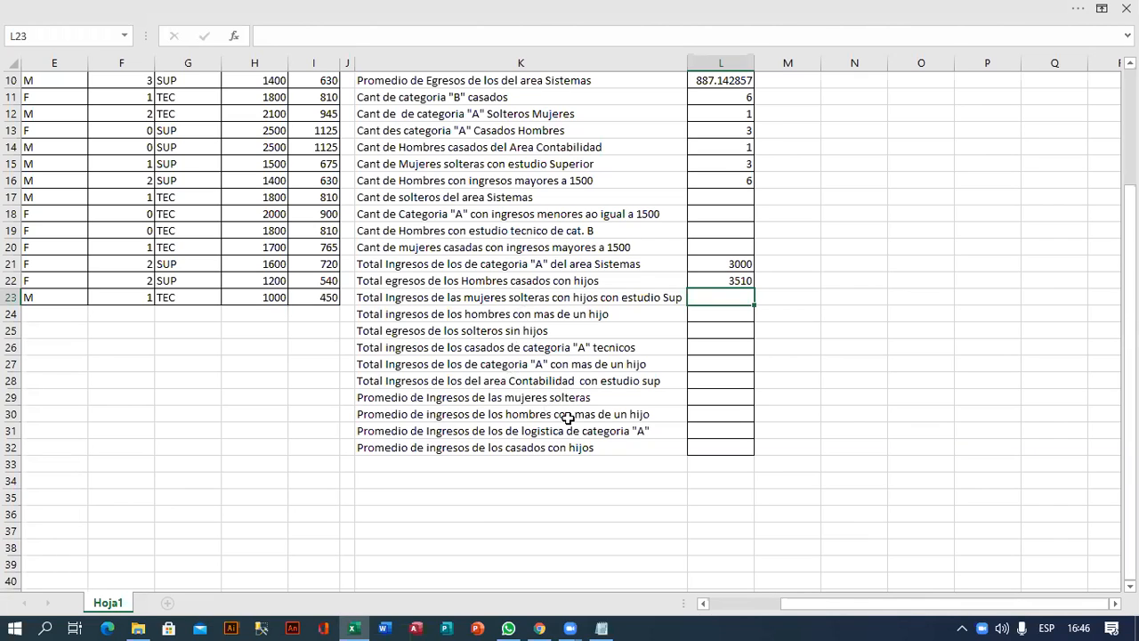
scroll(568, 418, "up", 3)
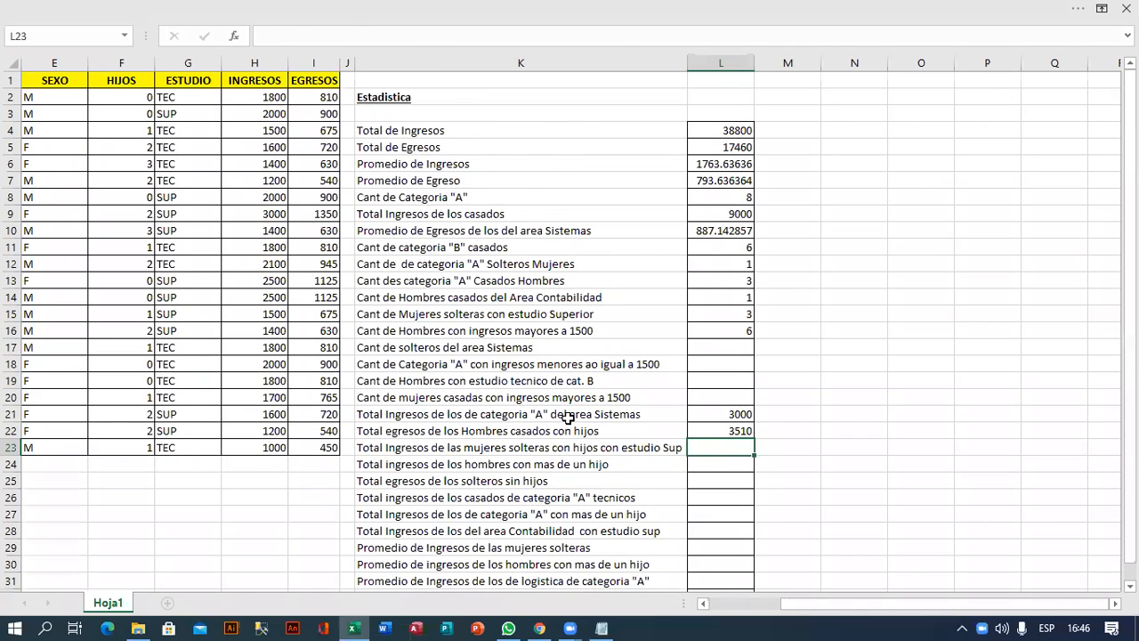
scroll(568, 419, "down", 2)
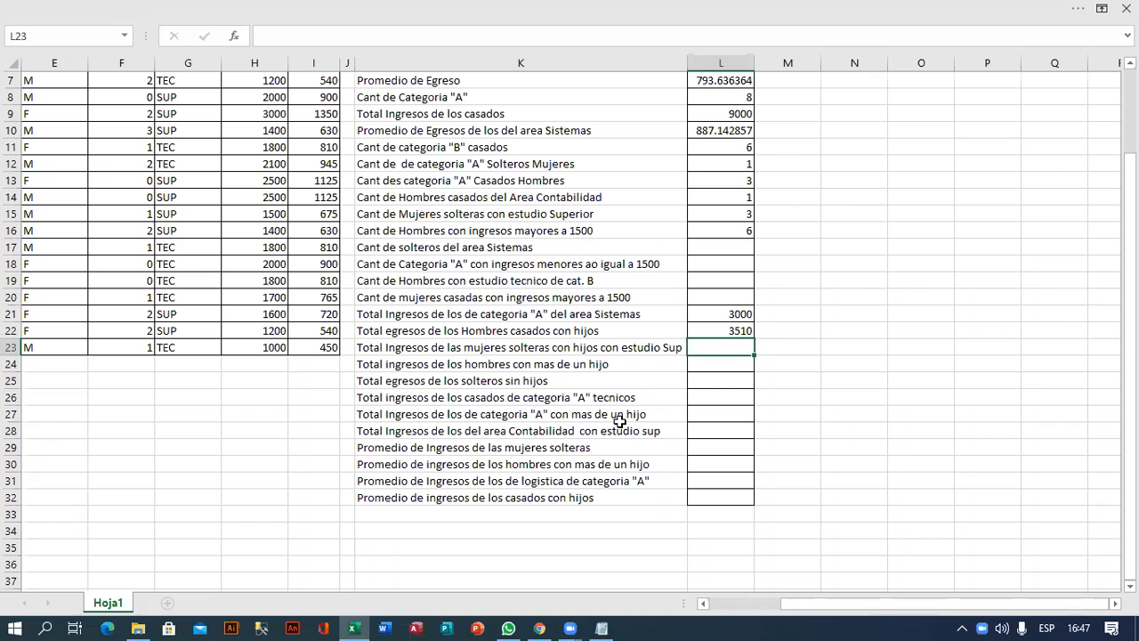
left_click_drag(723, 345, 724, 437)
double_click(730, 330)
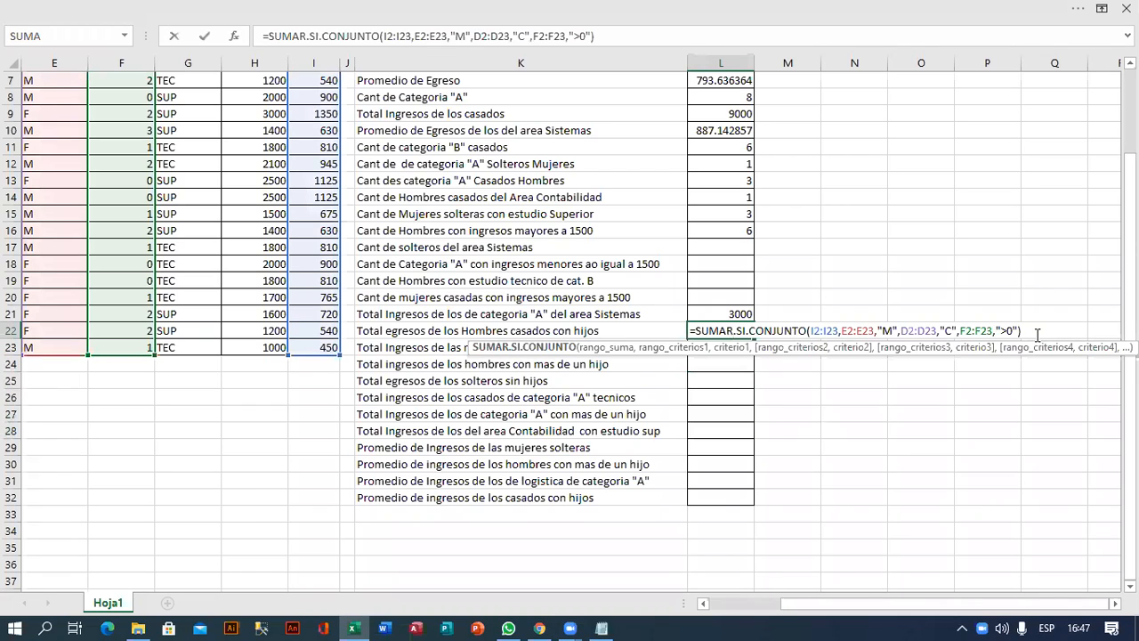
left_click(1038, 334)
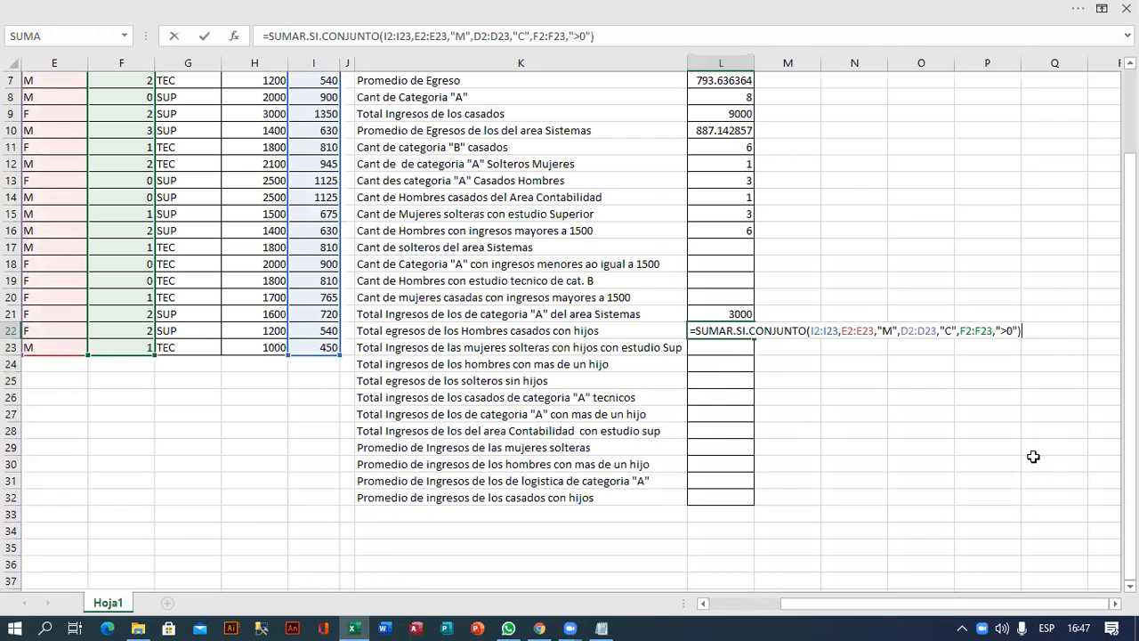
key("Return")
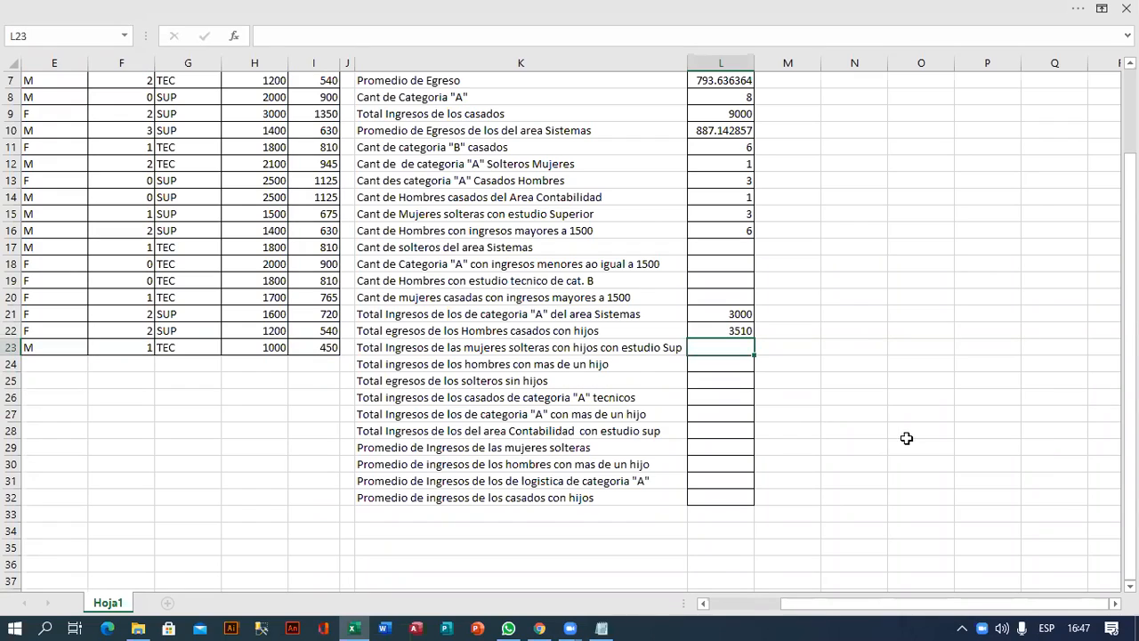
Step: Start a PROMEDIO.SI.CONJUNTO formula in L29 with the income column H2:H23 as the average range
left_click(724, 451)
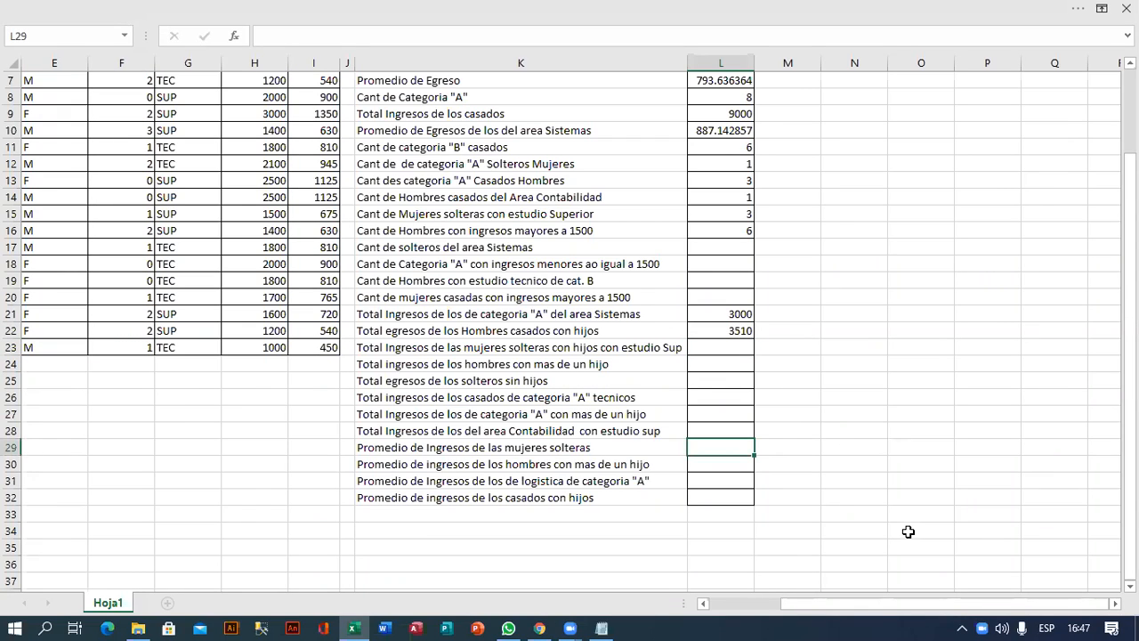
type("=PRO")
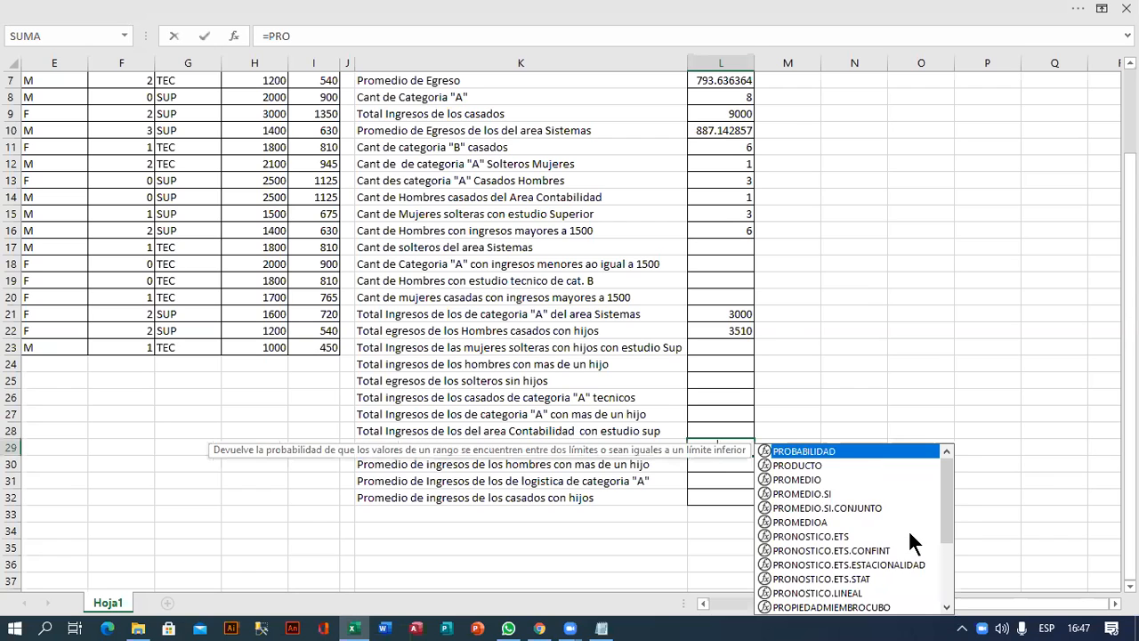
type("ME")
key("Down")
key("Down")
key("Tab")
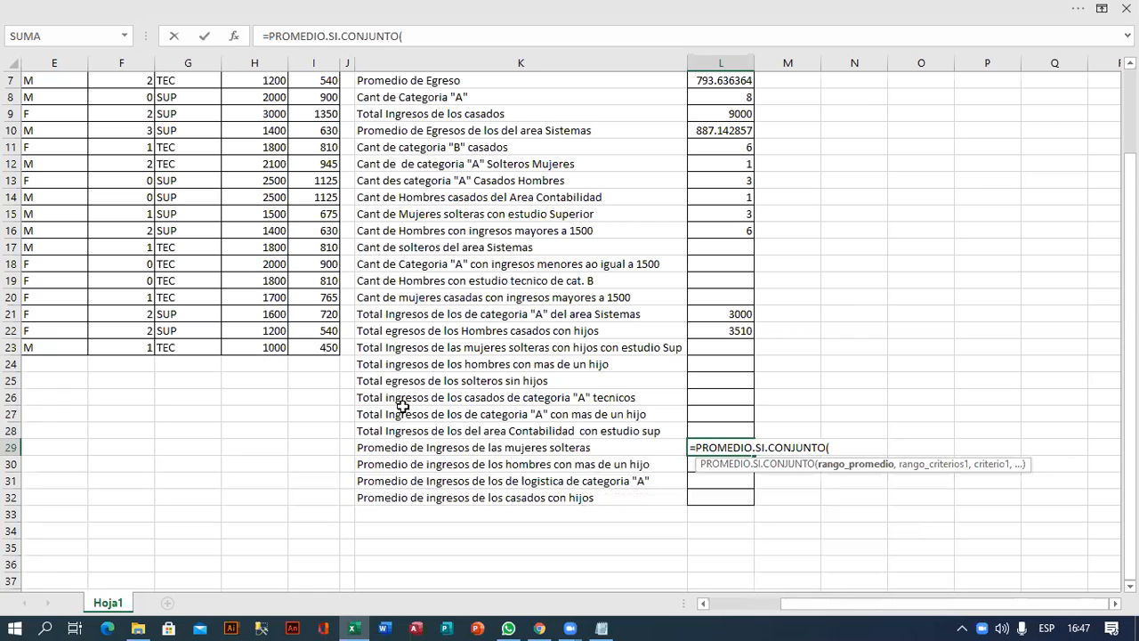
scroll(267, 174, "up", 2)
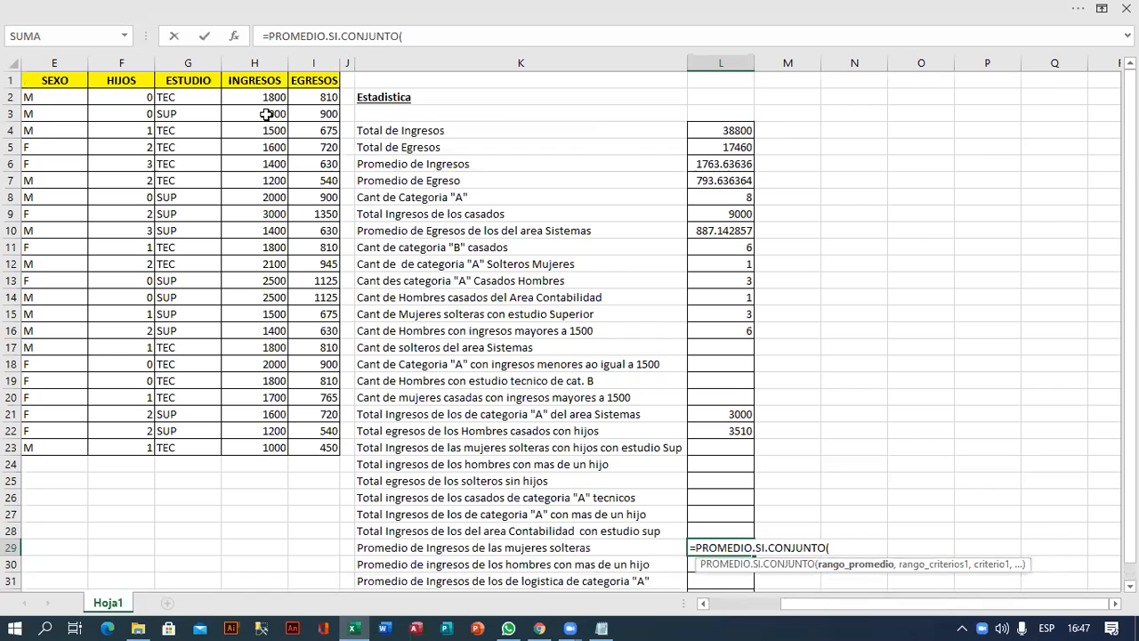
left_click_drag(264, 98, 255, 444)
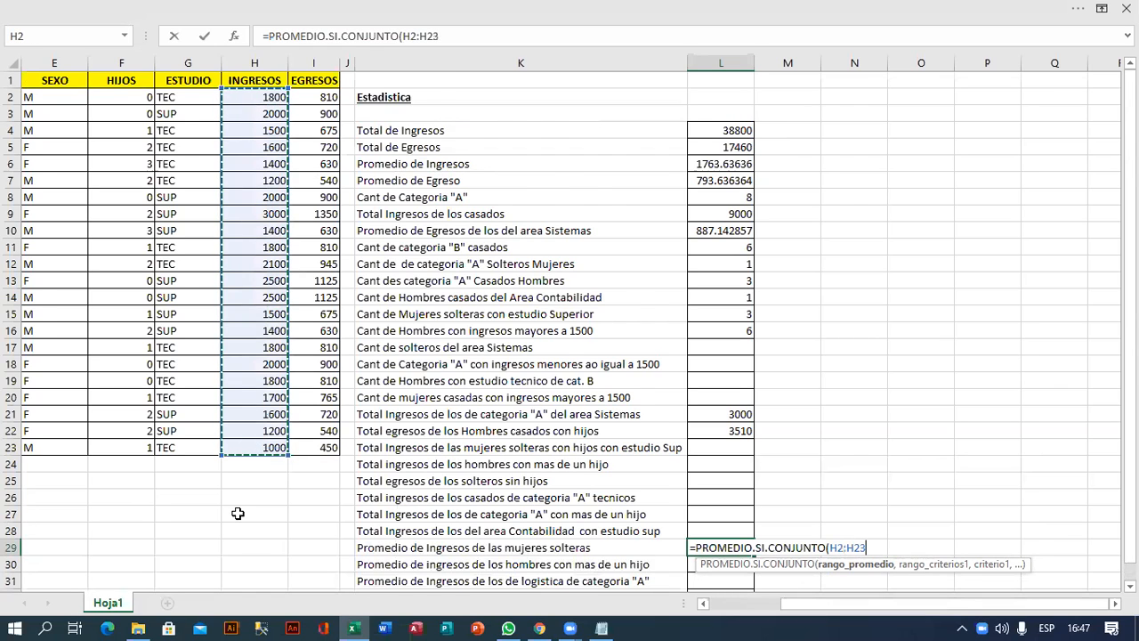
scroll(238, 514, "down", 2)
type(",")
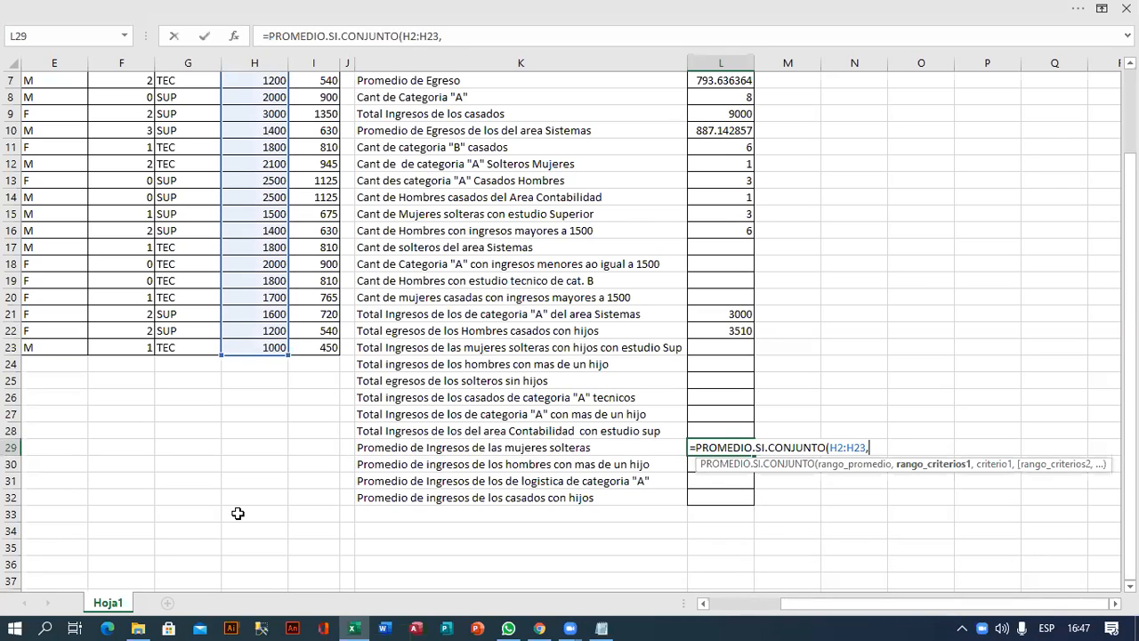
Step: Add the sex condition E2:E23,"F" to the L29 formula
scroll(171, 468, "up", 2)
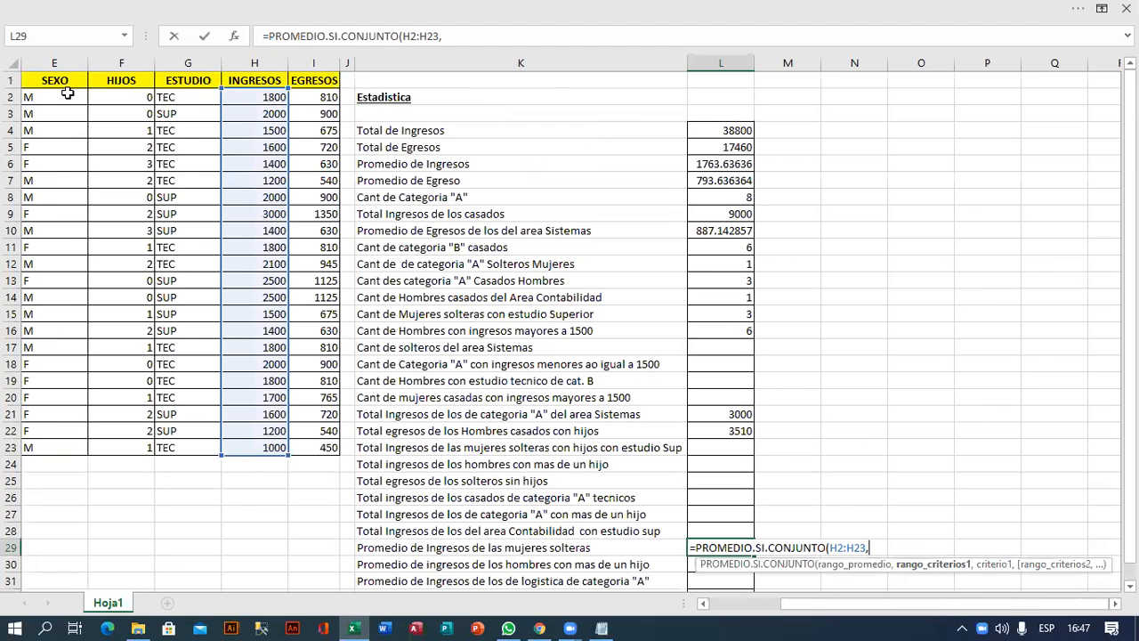
left_click_drag(66, 93, 58, 446)
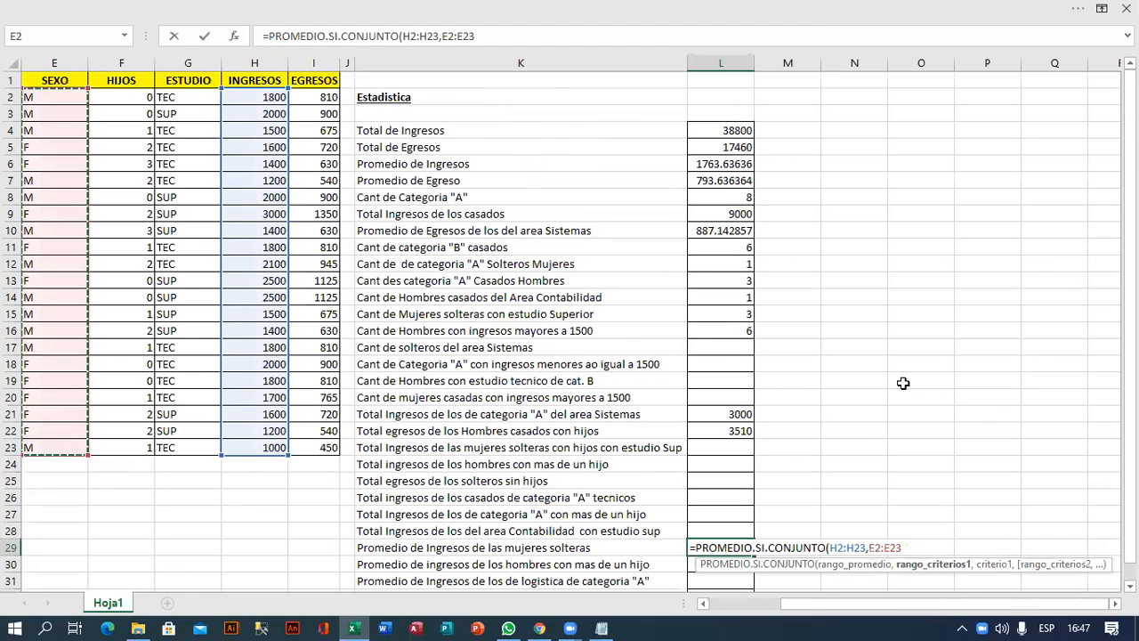
scroll(978, 419, "down", 2)
type(",\"")
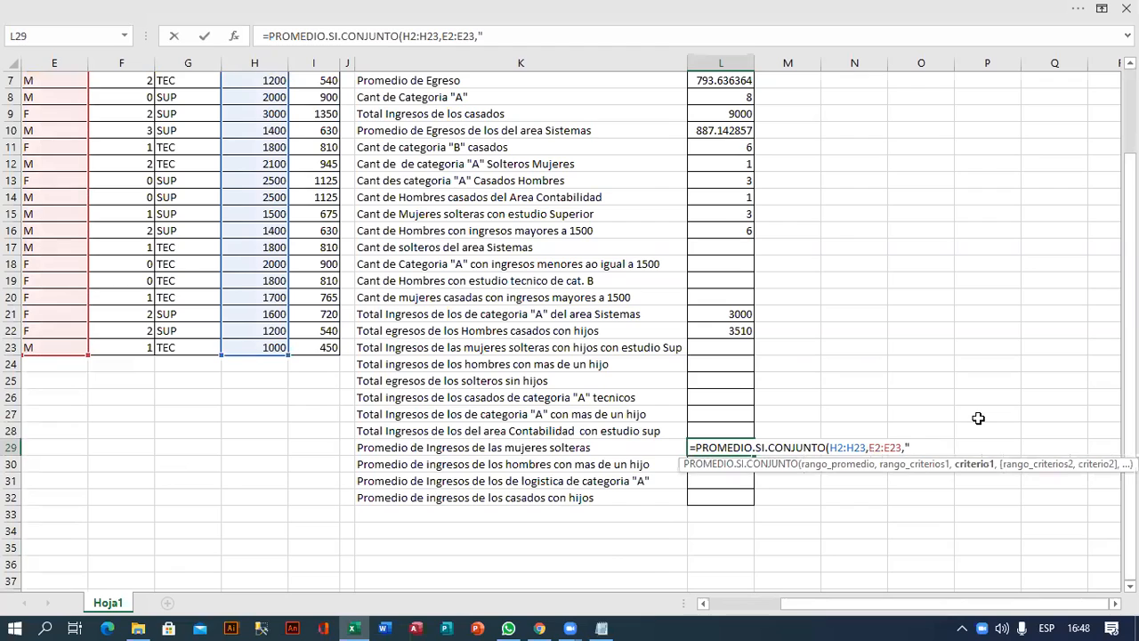
type("F\",")
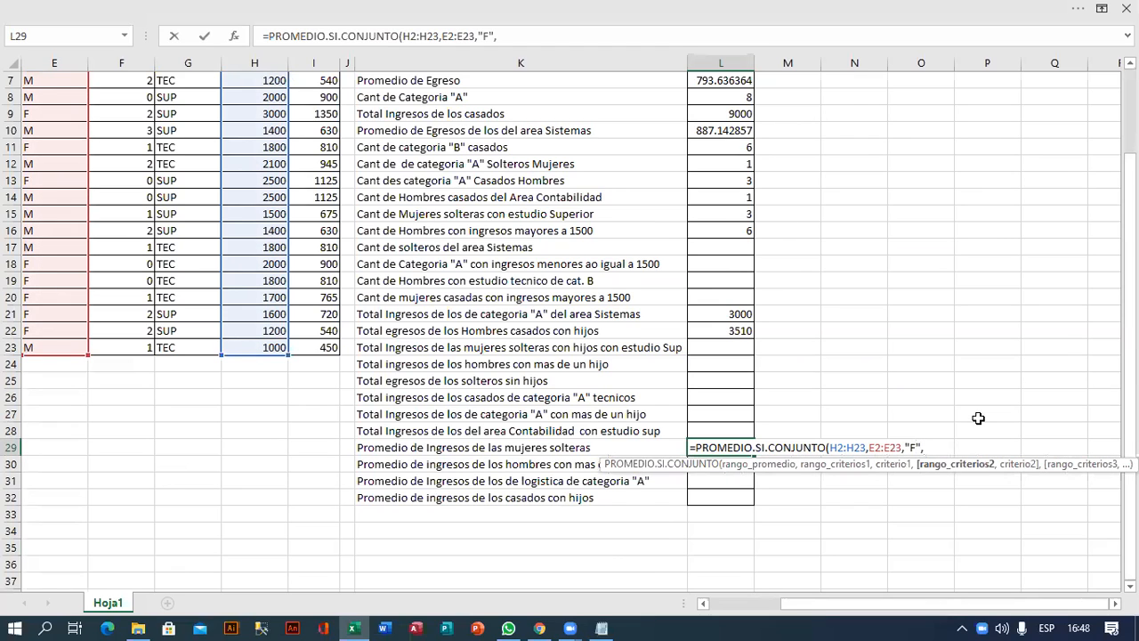
Step: Add the marital status condition D2:D23,"S" and enter the L29 formula as =PROMEDIO.SI.CONJUNTO(H2:H23,E2:E23,"F",D2:D23,"S")
scroll(259, 427, "up", 2)
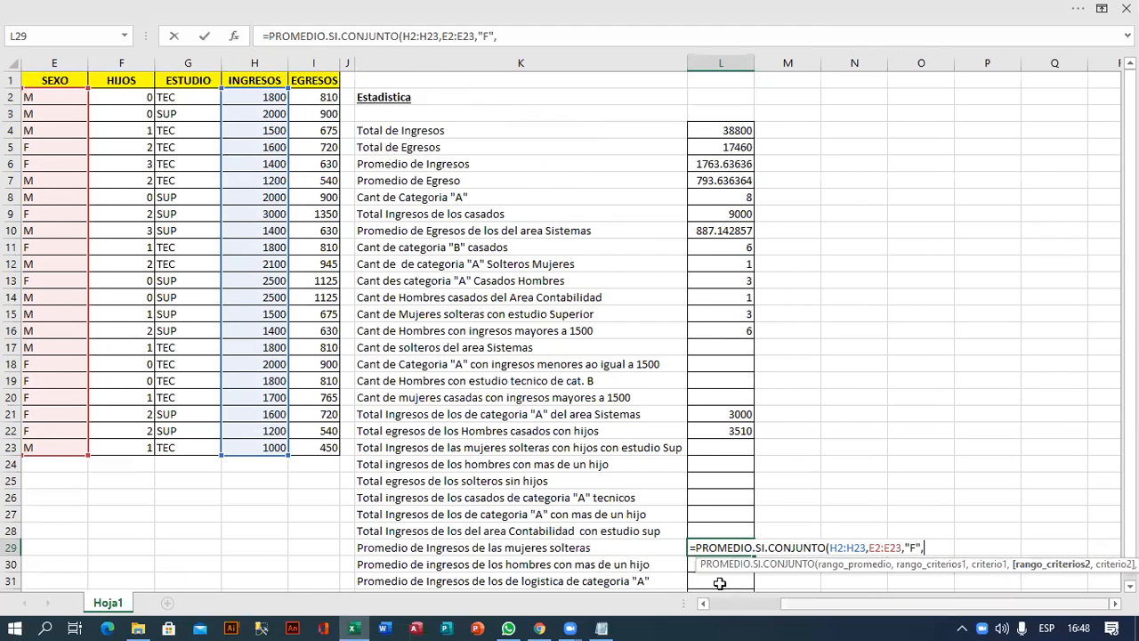
scroll(719, 583, "left", 3)
left_click_drag(133, 101, 138, 448)
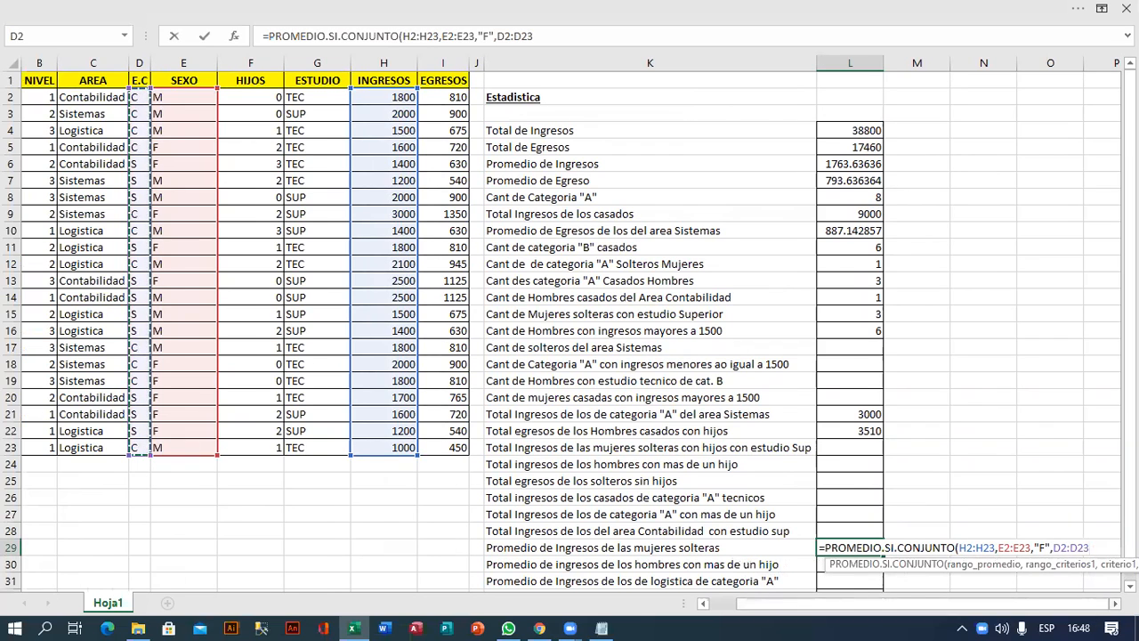
scroll(570, 329, "right", 6)
type(",\"S\"")
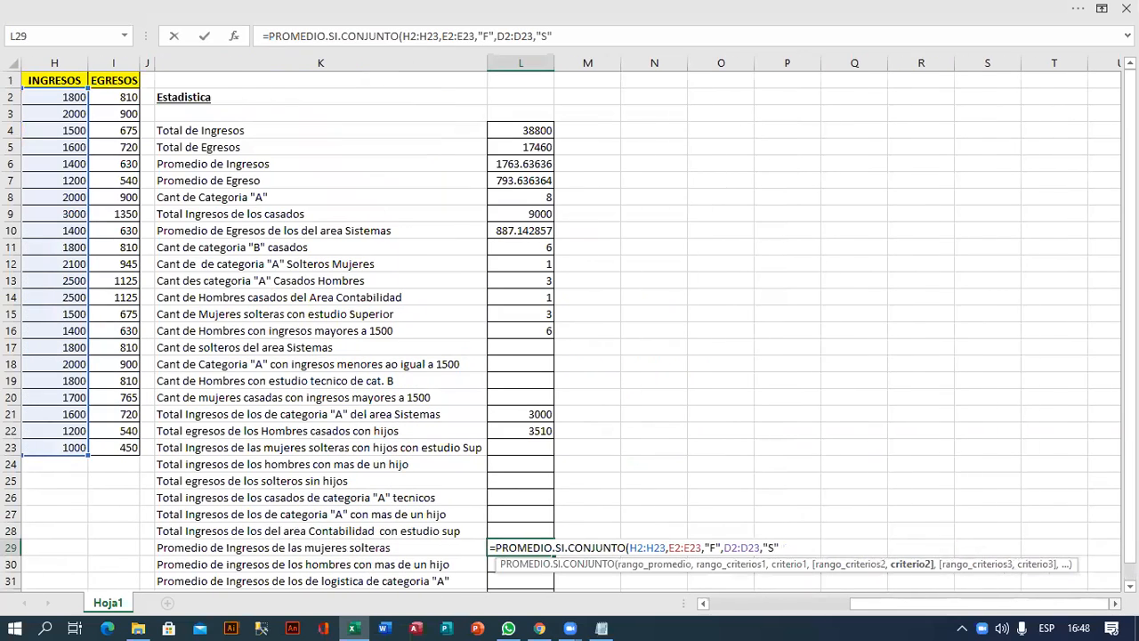
type(")")
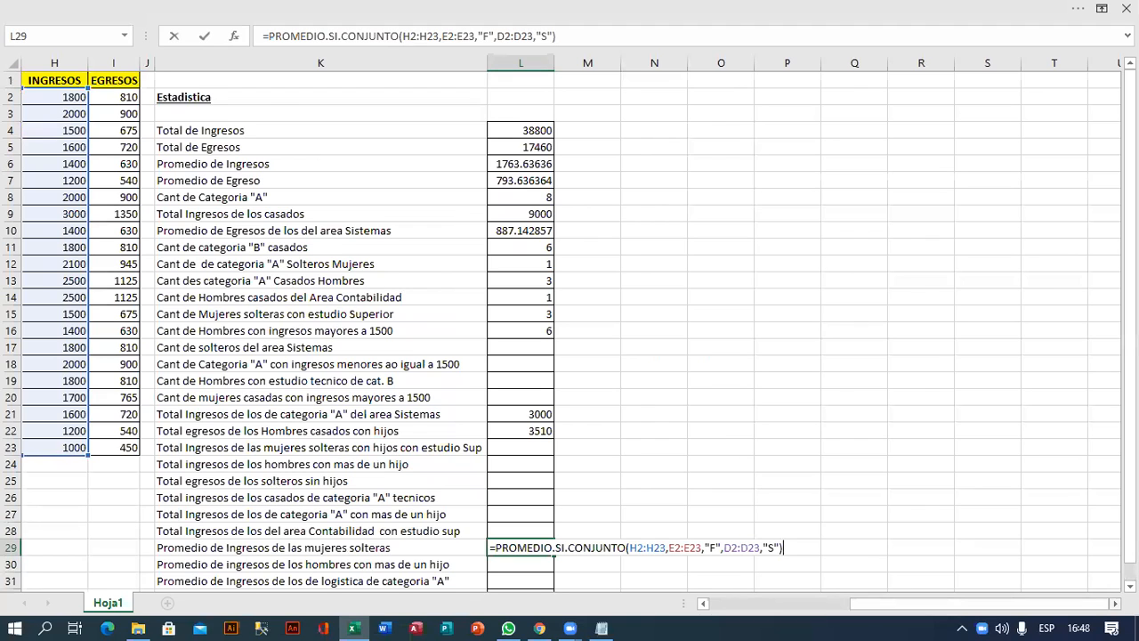
scroll(926, 403, "down", 4)
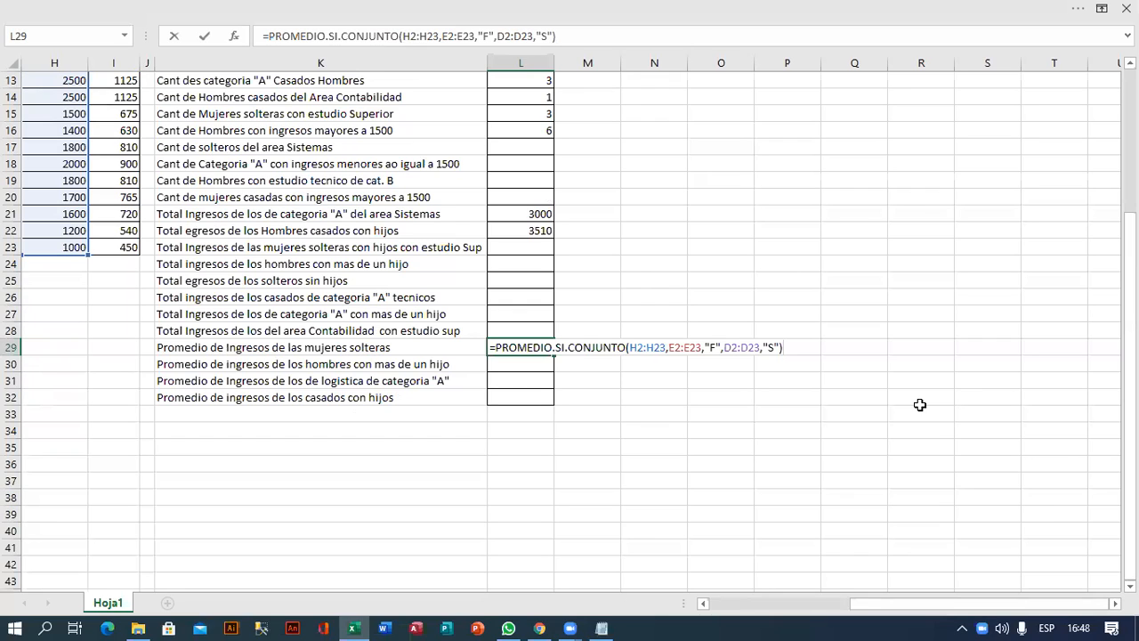
key("Return")
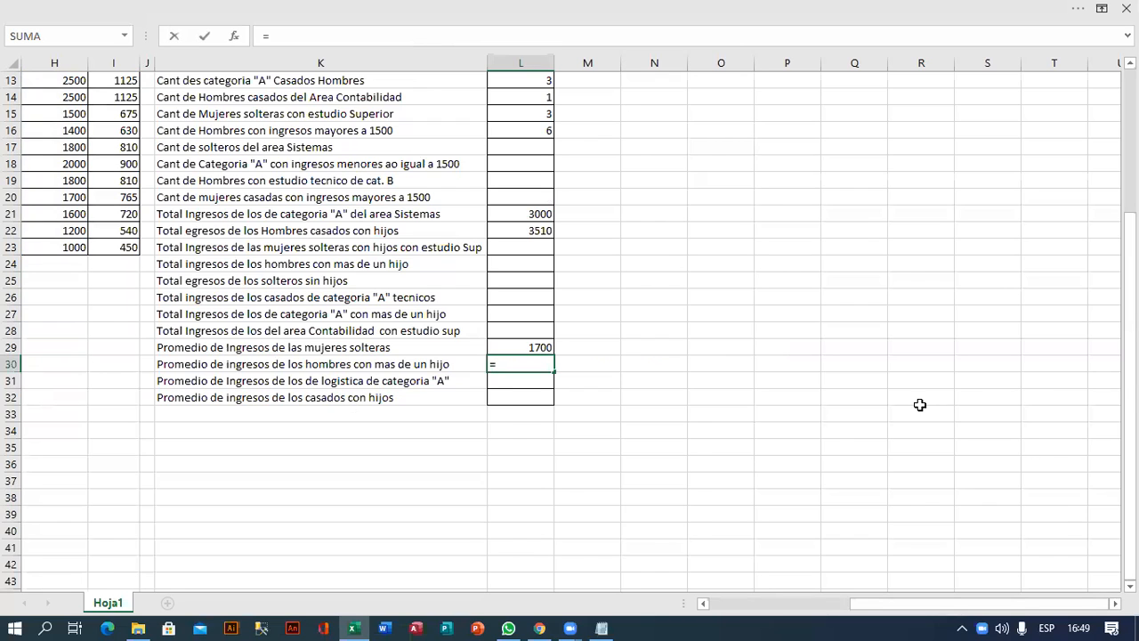
Step: Start a PROMEDIO.SI.CONJUNTO formula in L30 with the income column H2:H23 as the average range
type("PROME")
key("Down")
key("Down")
key("Tab")
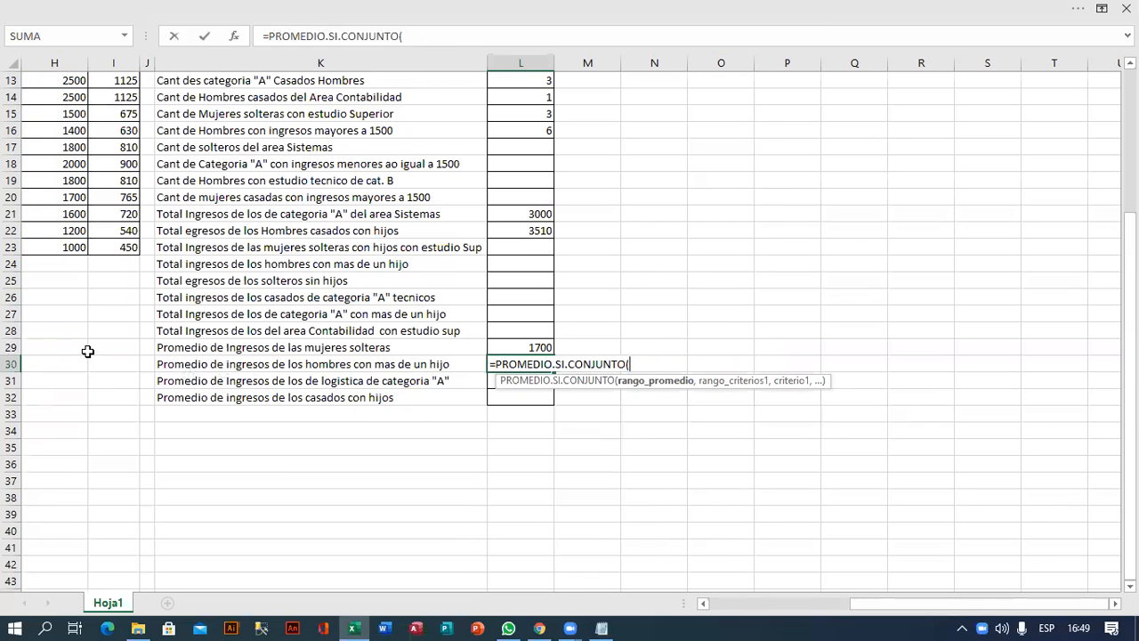
scroll(88, 351, "up", 4)
left_click_drag(62, 97, 72, 447)
scroll(267, 471, "down", 3)
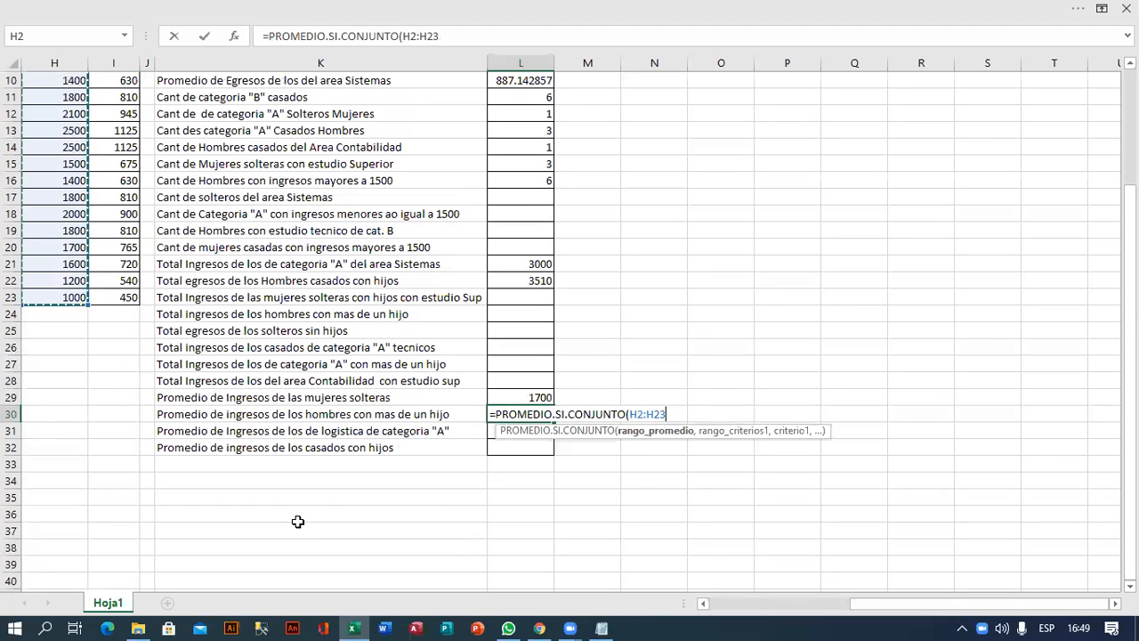
type(",")
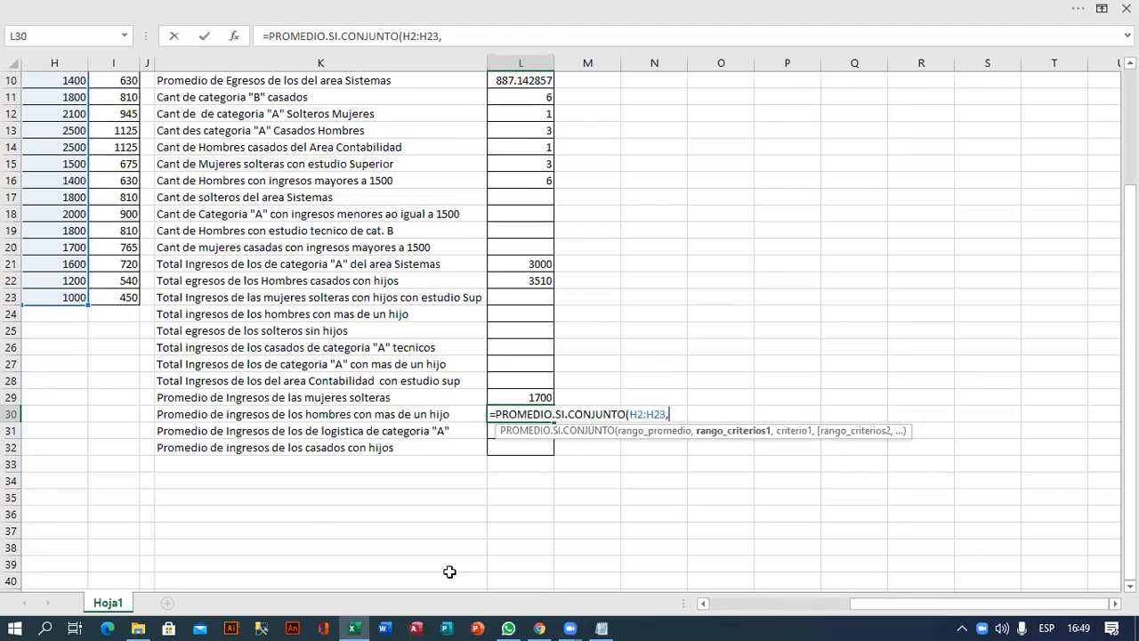
Step: Add the sex condition E2:E23,"M" to the L30 formula
scroll(449, 571, "left", 3)
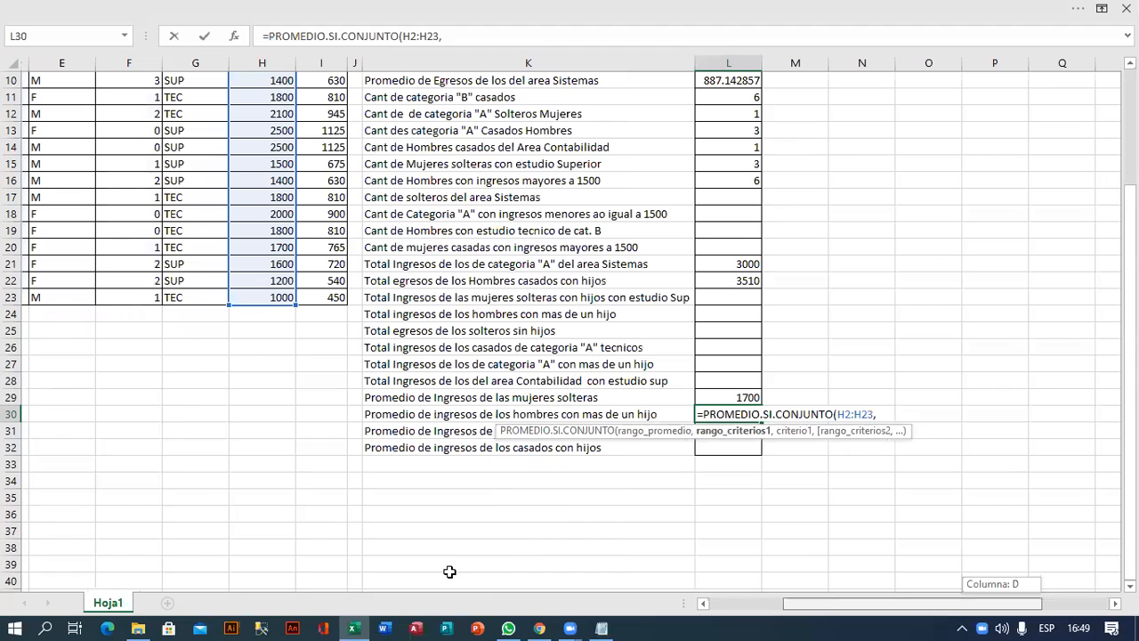
scroll(45, 437, "up", 3)
left_click_drag(49, 97, 49, 447)
type(",\"M")
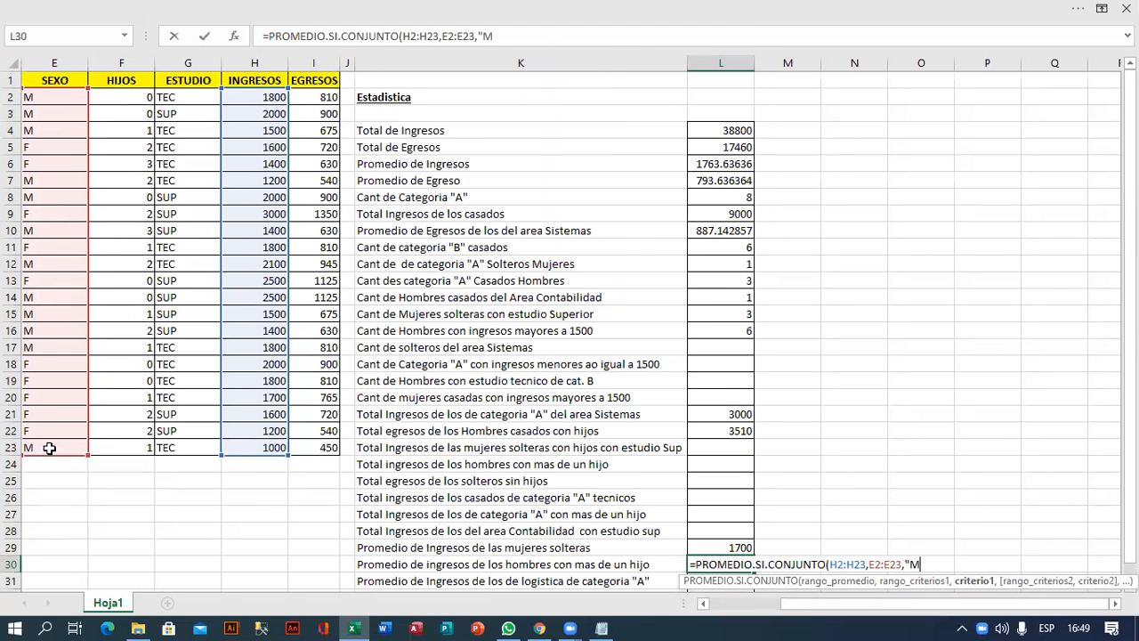
type("\",")
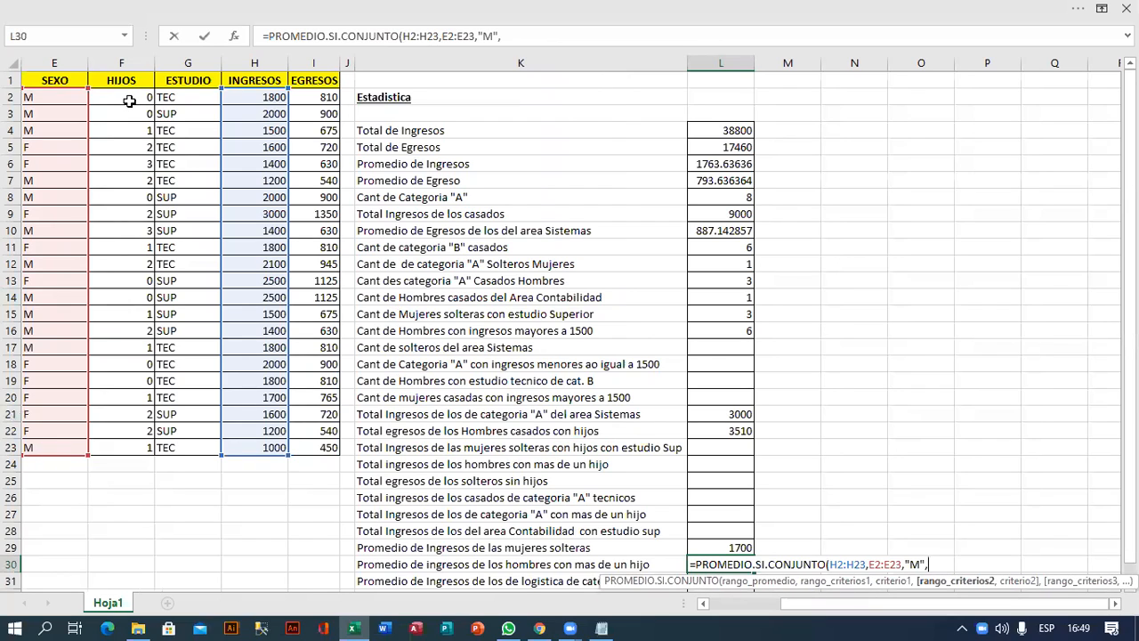
Step: Add the children condition F2:F23,">1" and enter the L30 formula as =PROMEDIO.SI.CONJUNTO(H2:H23,E2:E23,"M",F2:F23,">1")
left_click_drag(121, 97, 140, 442)
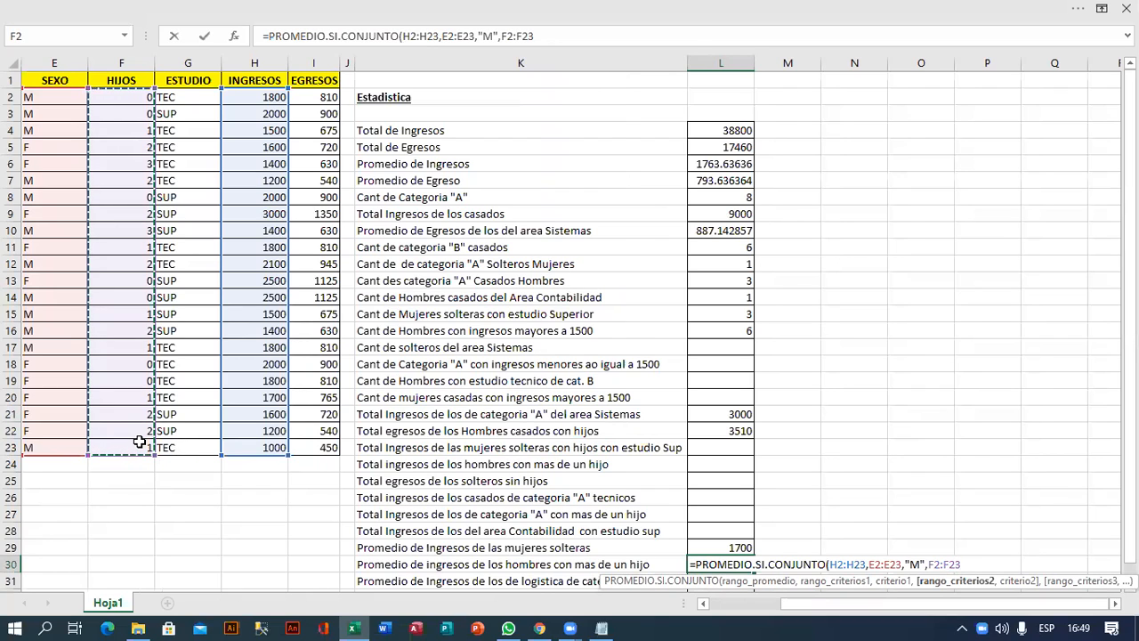
type(",\"")
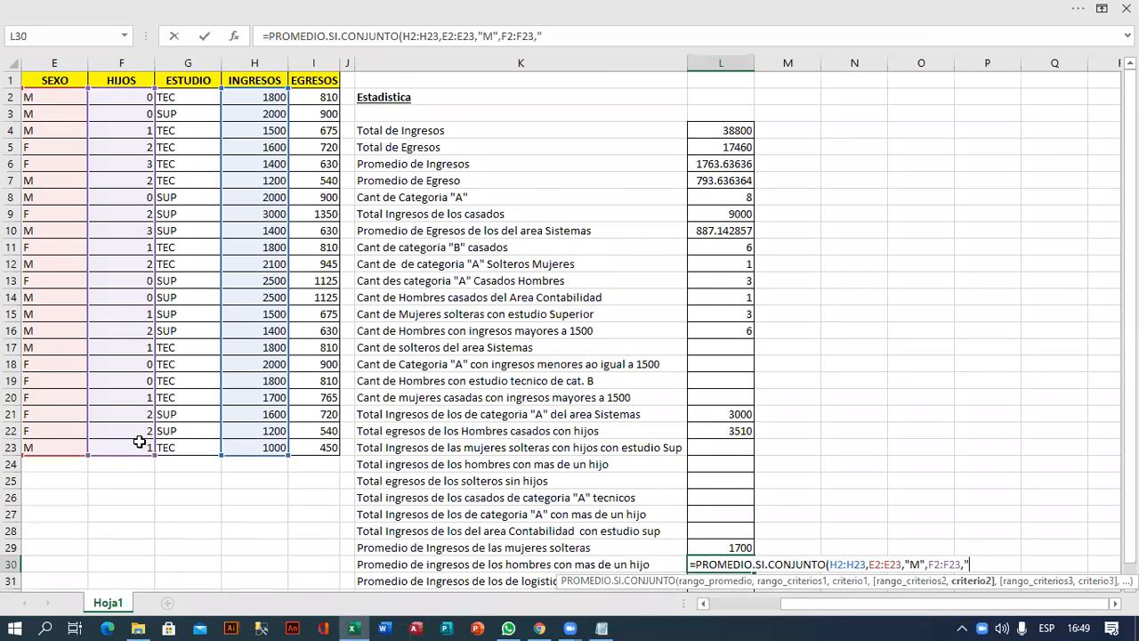
type(">")
type("1\")")
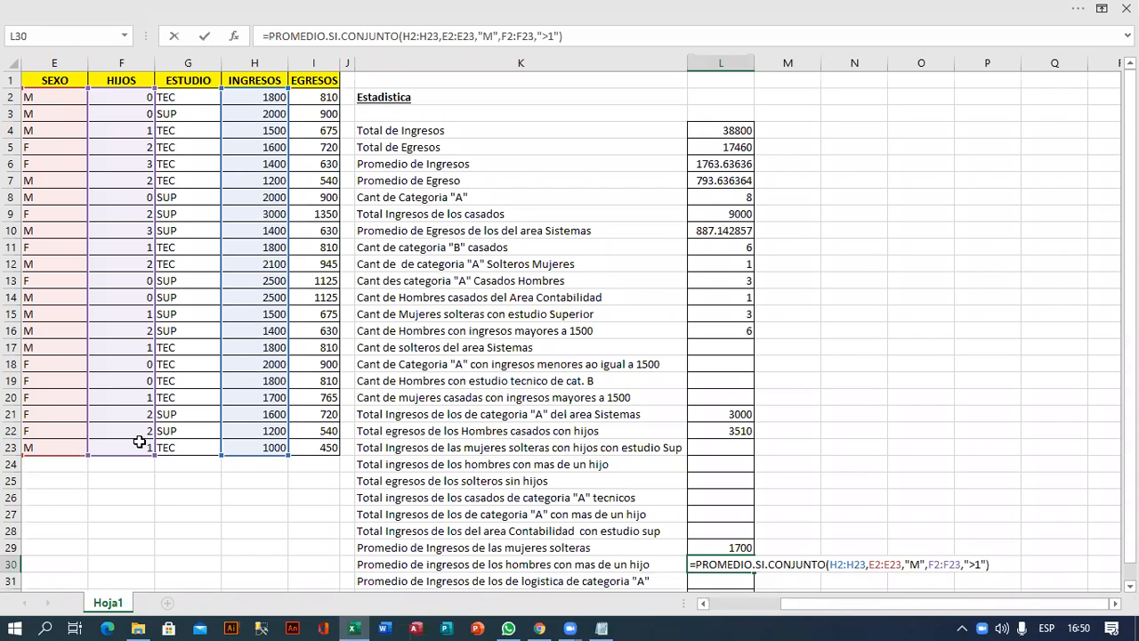
scroll(191, 374, "down", 2)
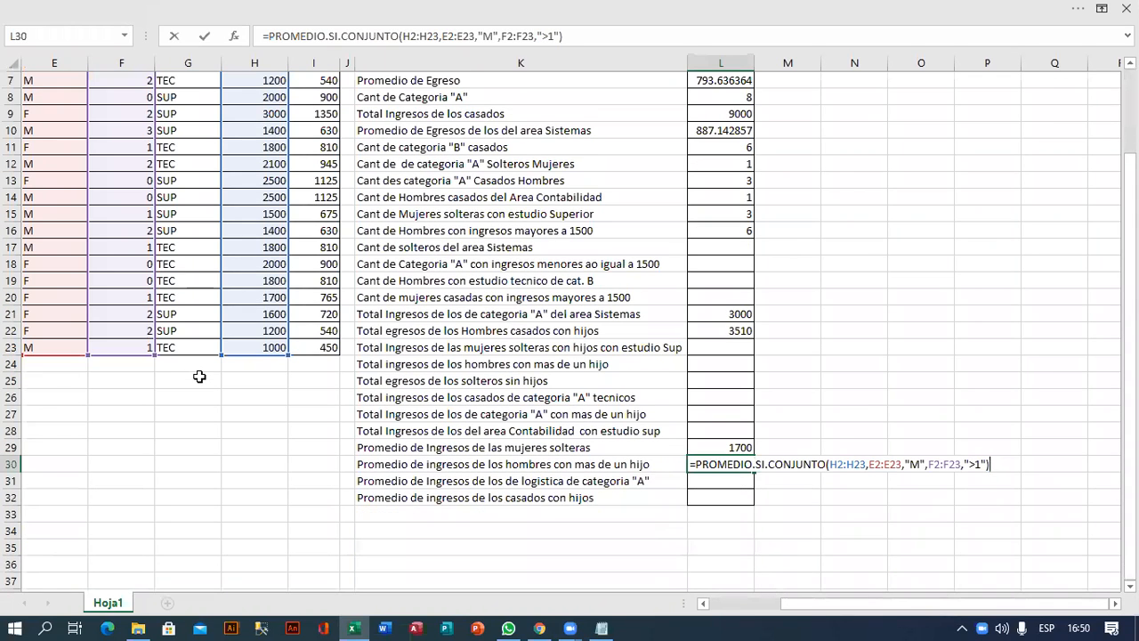
key("ctrl+Return")
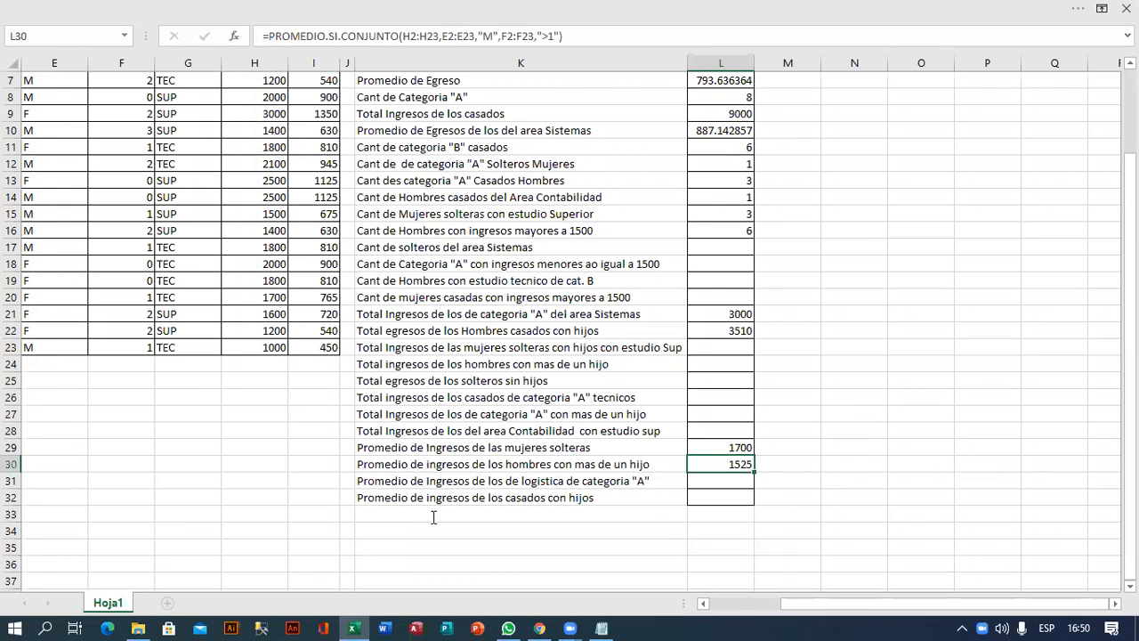
Step: Switch to the Notepad notes and review the arguments of CONTAR.SI, CONTAR.SI.CONJUNTO and SUMAR.SI.CONJUNTO
key("alt+Tab")
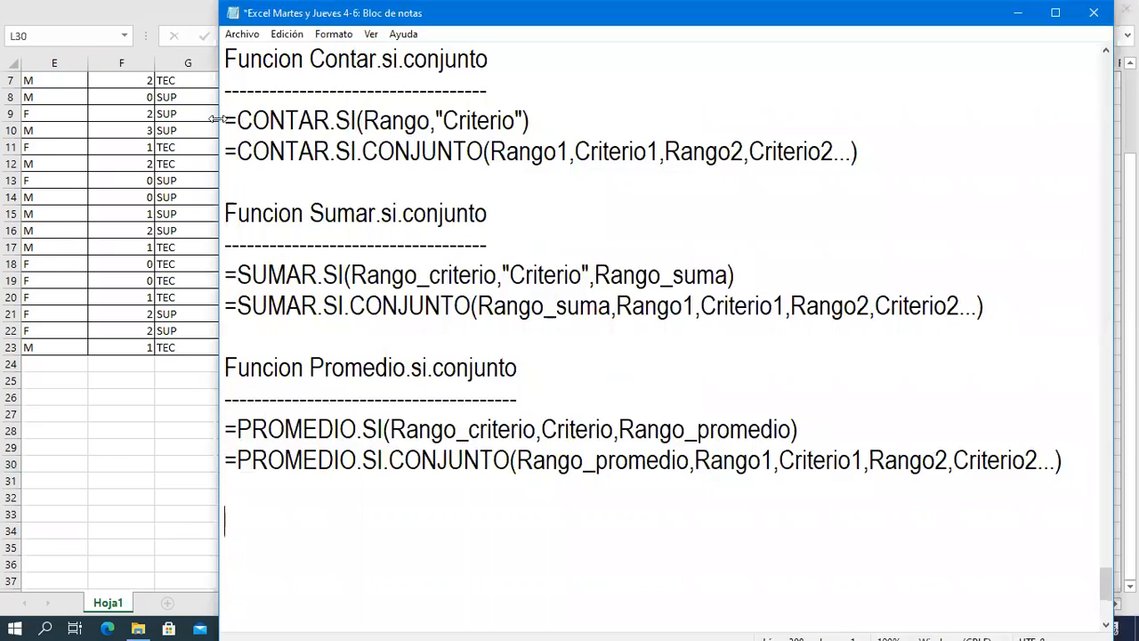
left_click_drag(227, 121, 559, 116)
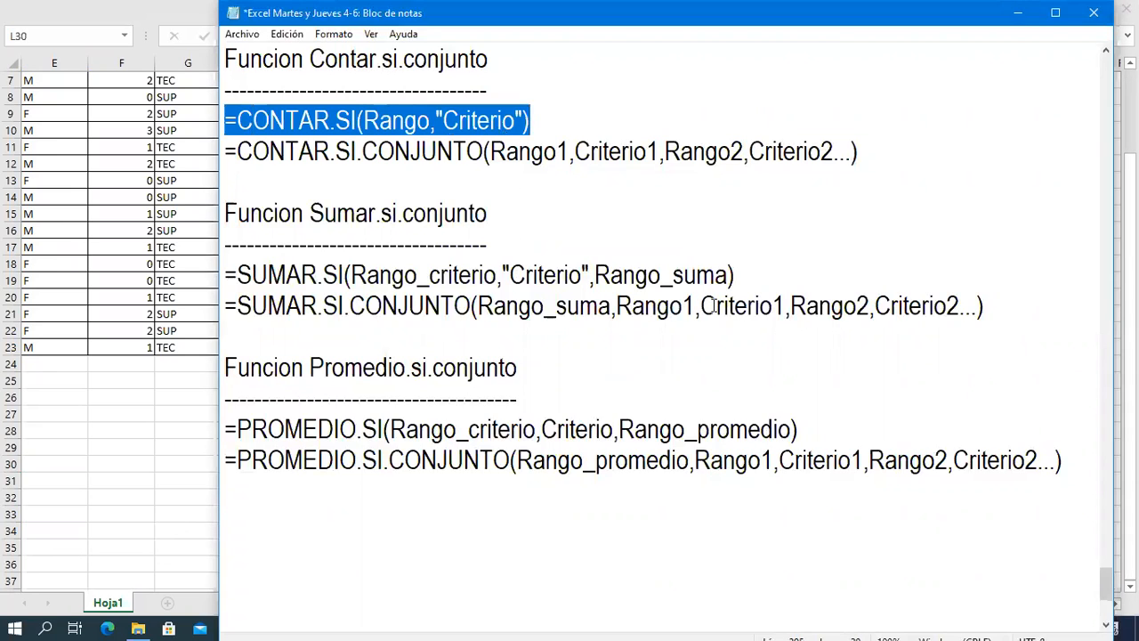
left_click_drag(541, 125, 876, 161)
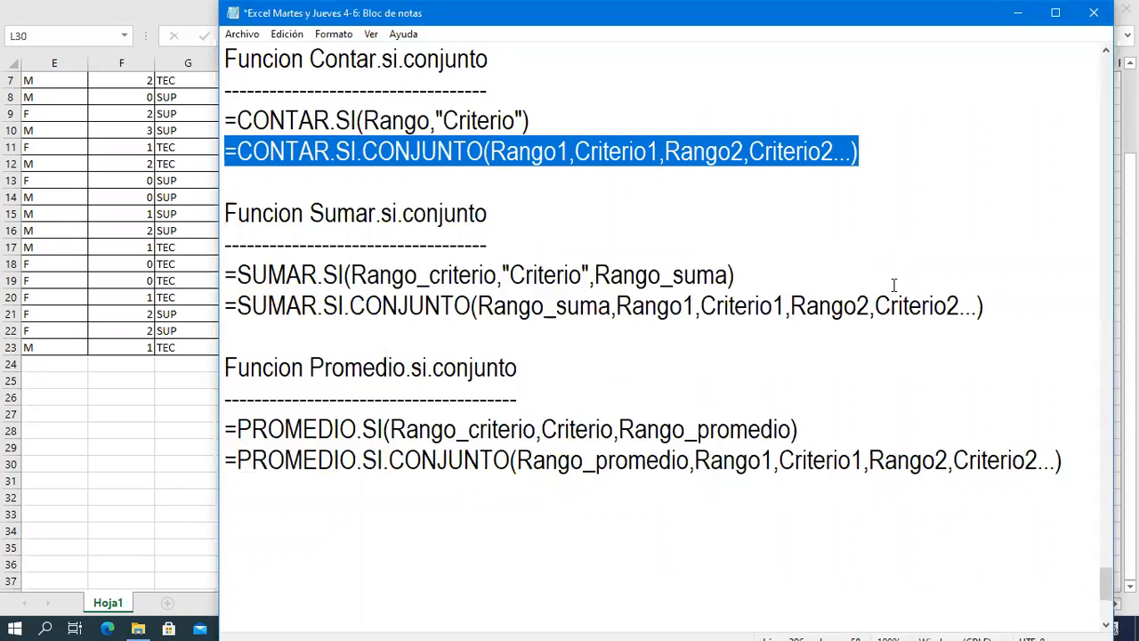
left_click(520, 153)
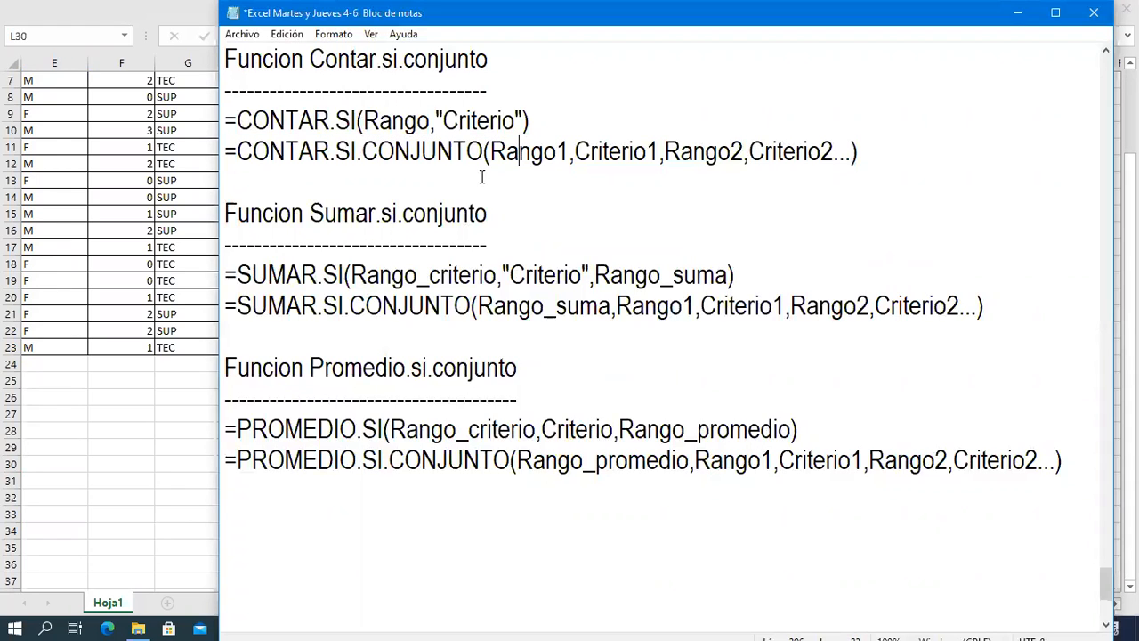
left_click(494, 151)
left_click_drag(494, 151, 840, 153)
scroll(827, 266, "down", 1)
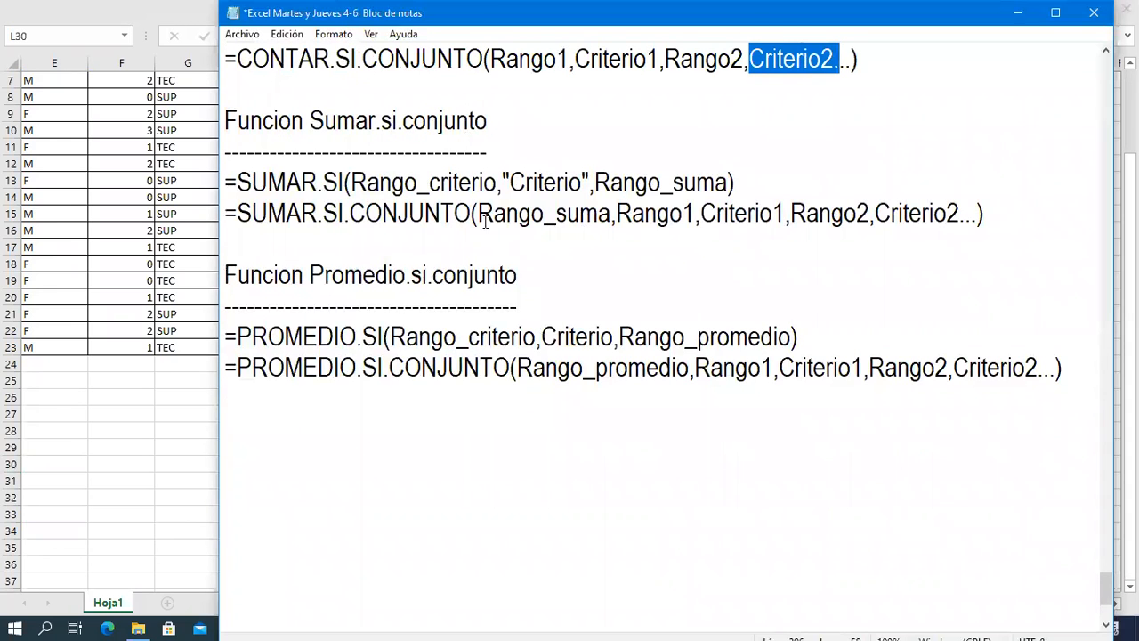
left_click_drag(480, 215, 834, 215)
left_click(859, 216)
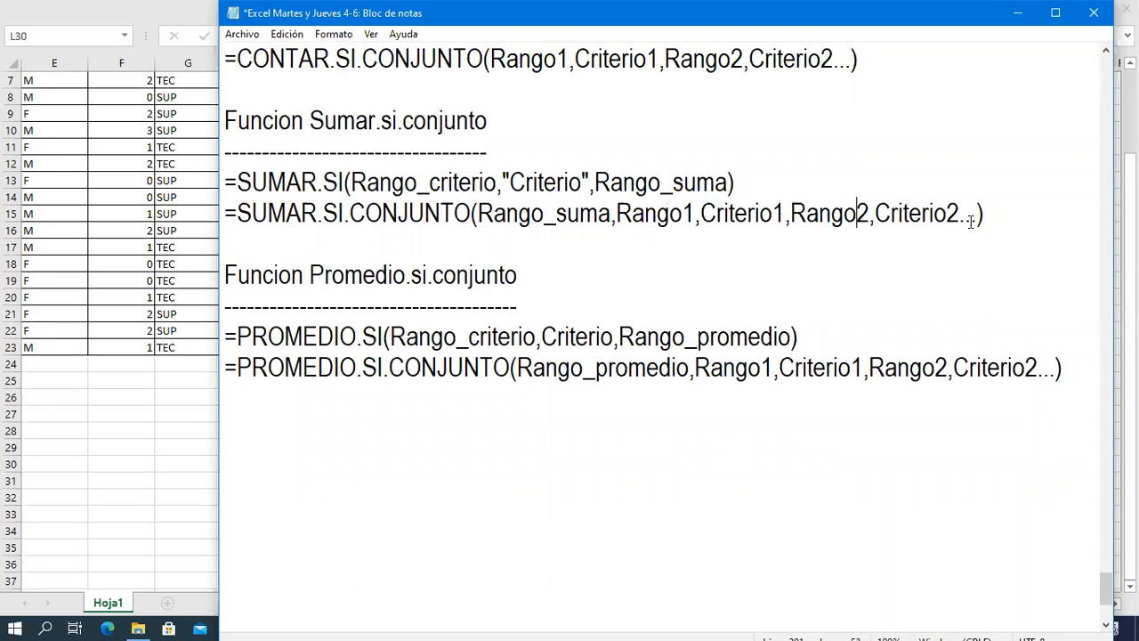
scroll(955, 216, "up", 1)
left_click(955, 215)
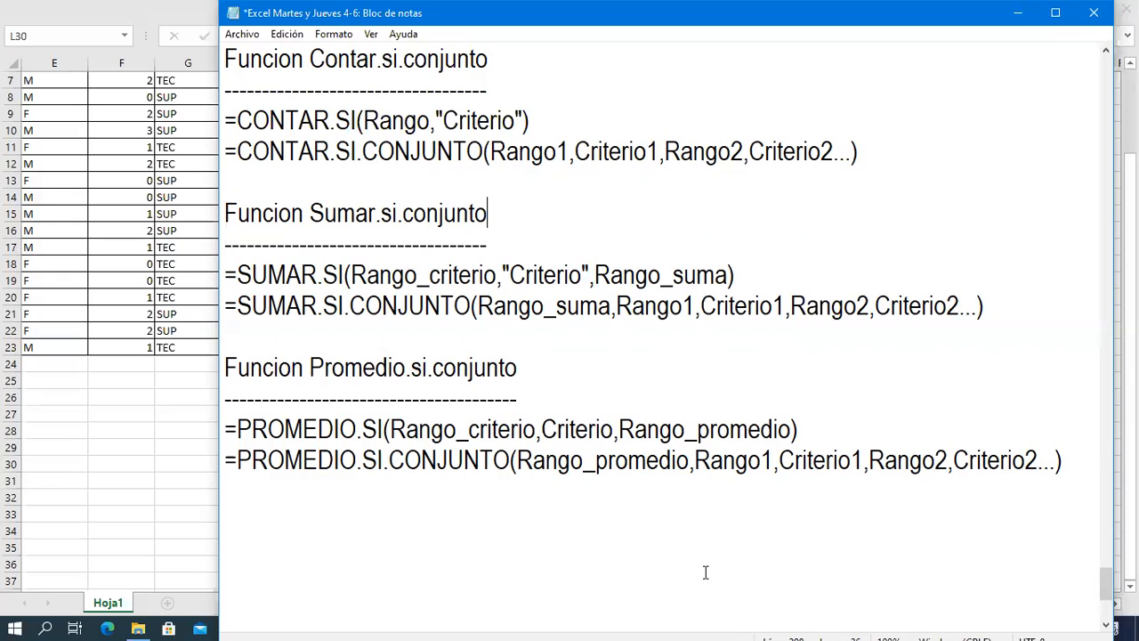
left_click(552, 457)
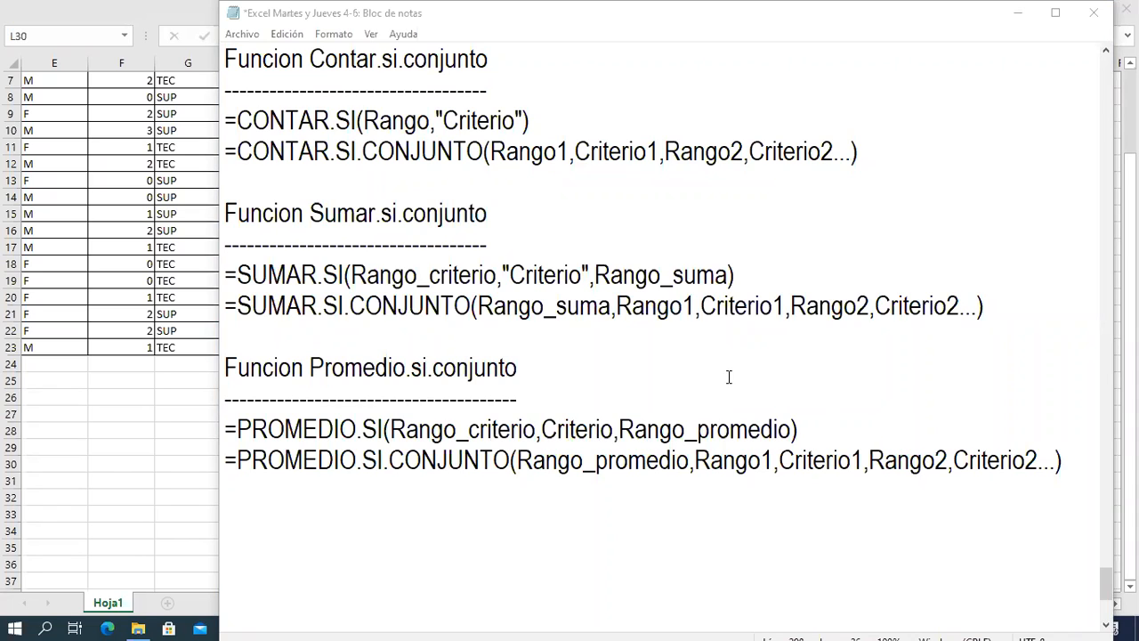
Step: Add an empty line below the PROMEDIO.SI.CONJUNTO syntax at the end of the notes and leave Notepad
left_click(412, 498)
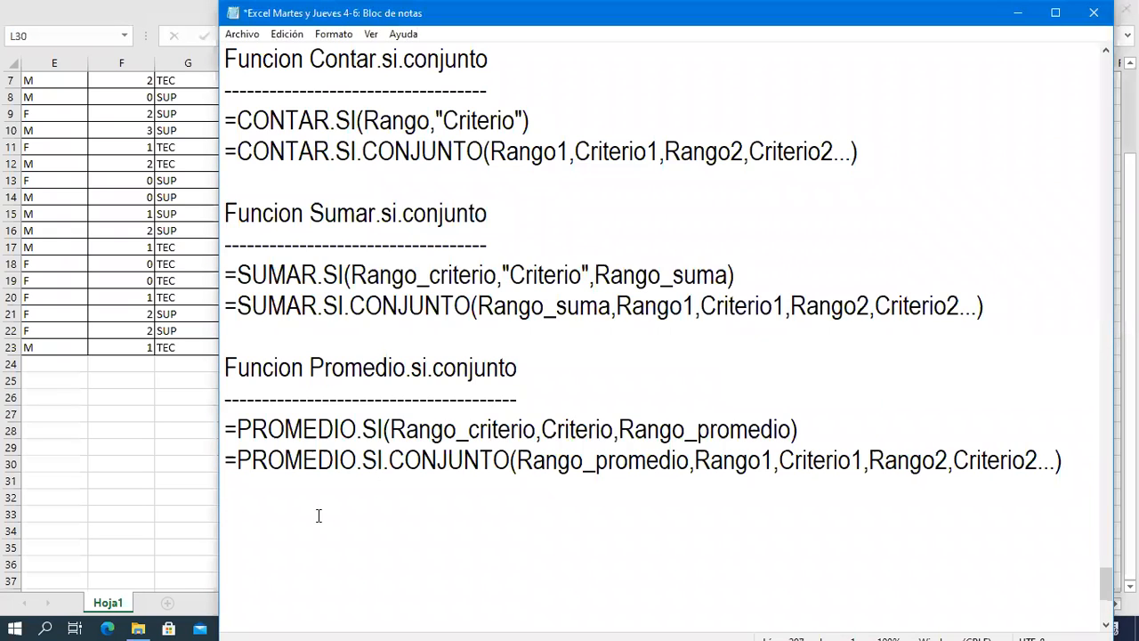
key("Return")
scroll(419, 470, "down", 1)
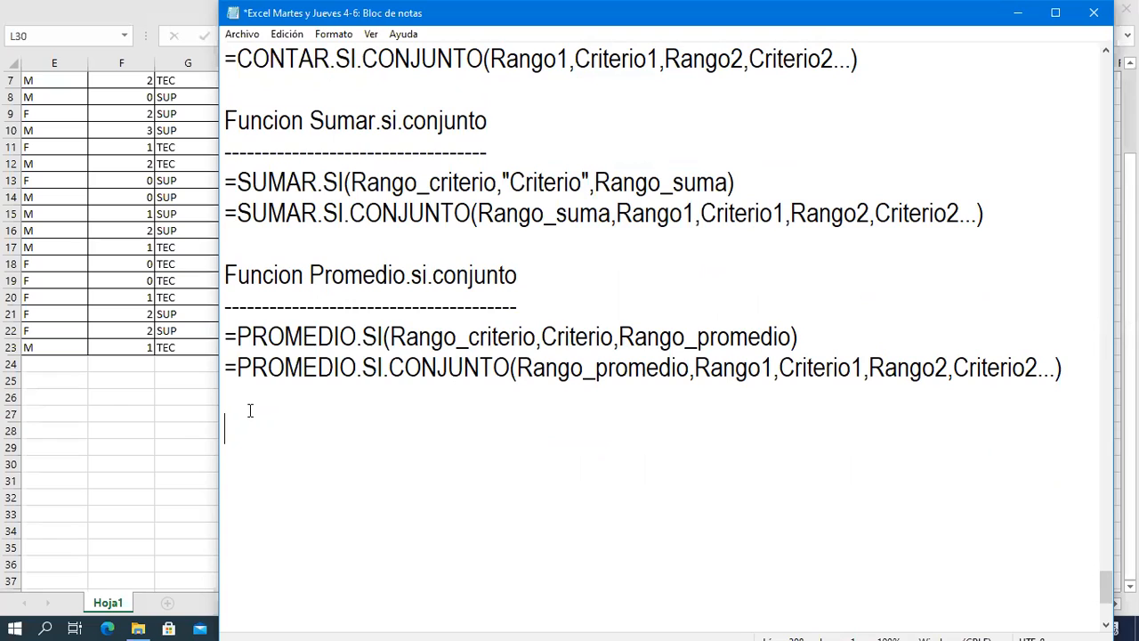
key("alt+Tab")
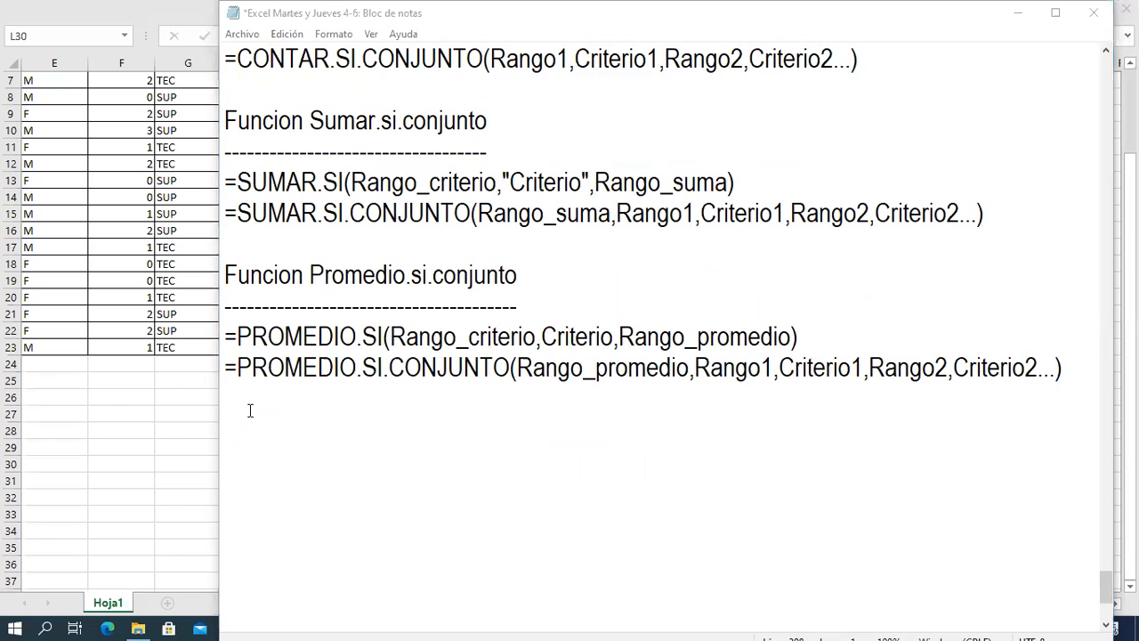